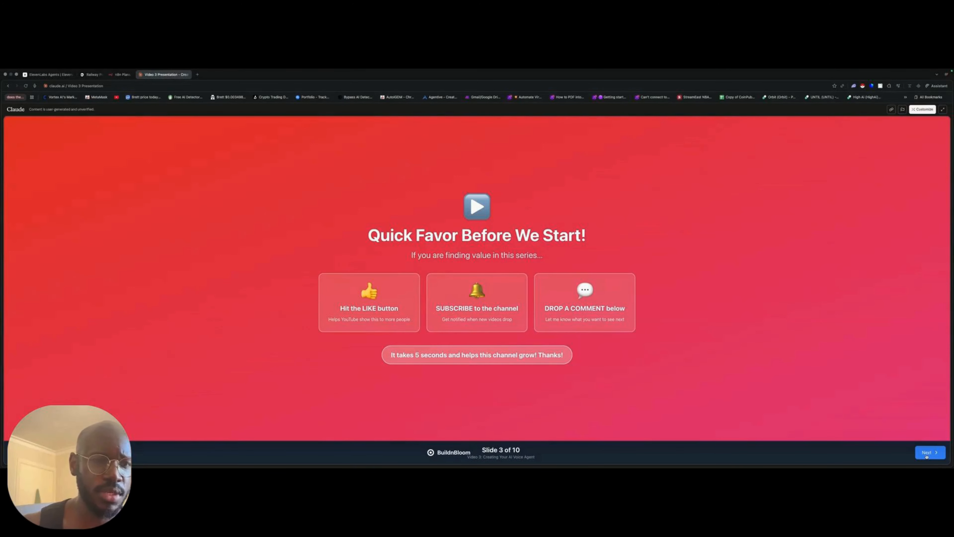
- Compare the hosting plans on the Railway and n8n pricing pages
left_click(927, 454)
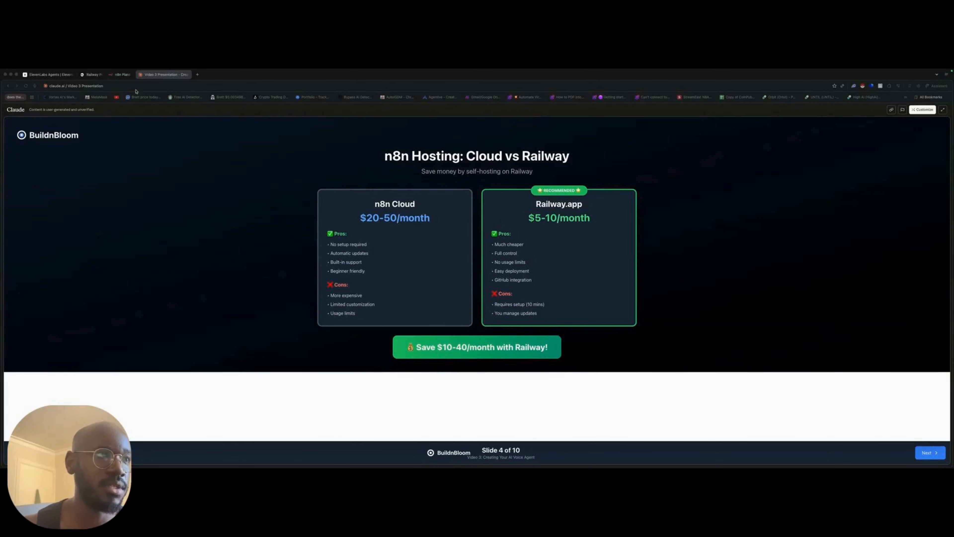
left_click(94, 74)
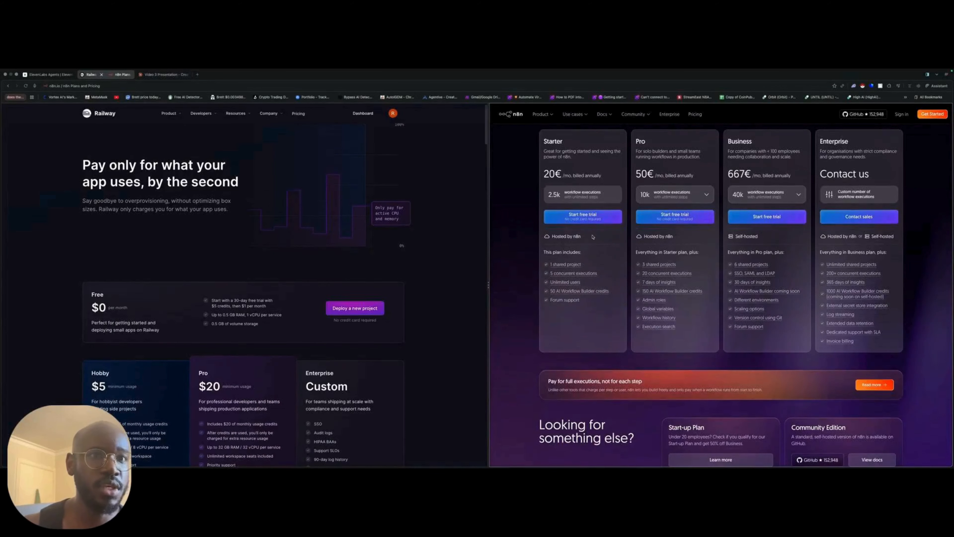
scroll(457, 264, "up", 1)
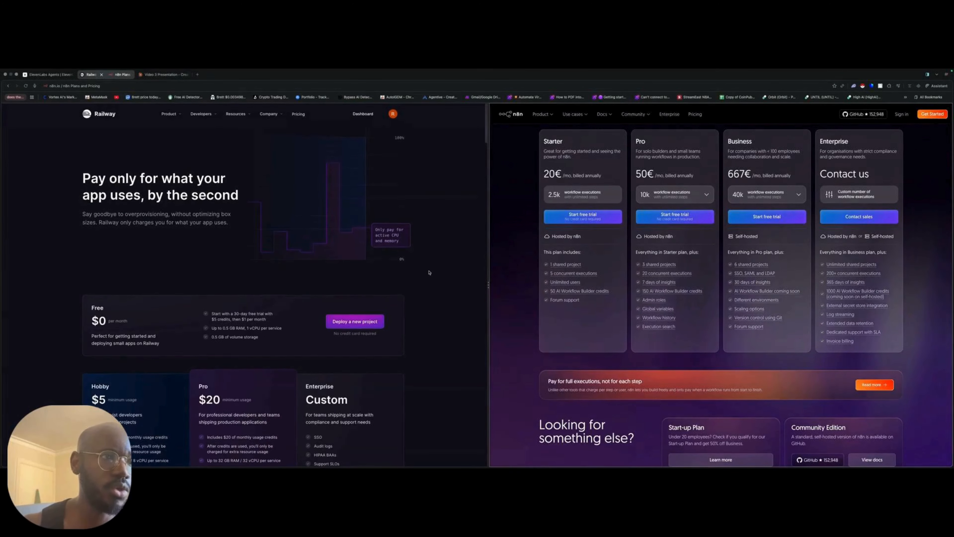
scroll(436, 273, "down", 3)
scroll(433, 274, "up", 3)
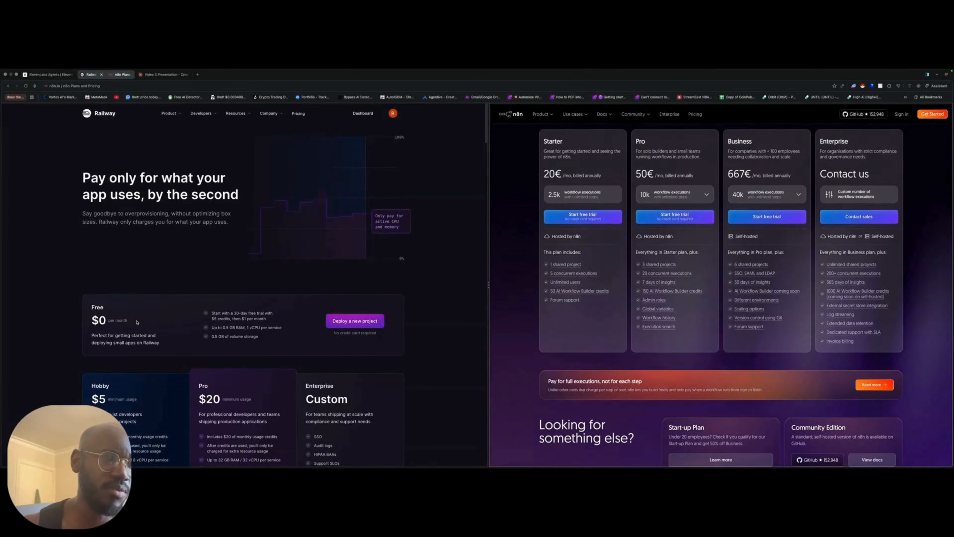
scroll(588, 178, "down", 1)
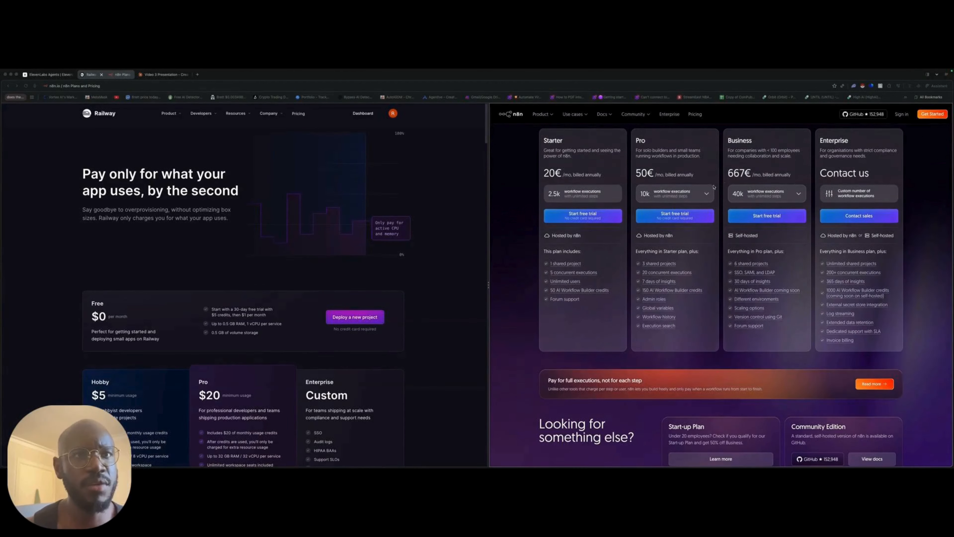
scroll(600, 256, "up", 2)
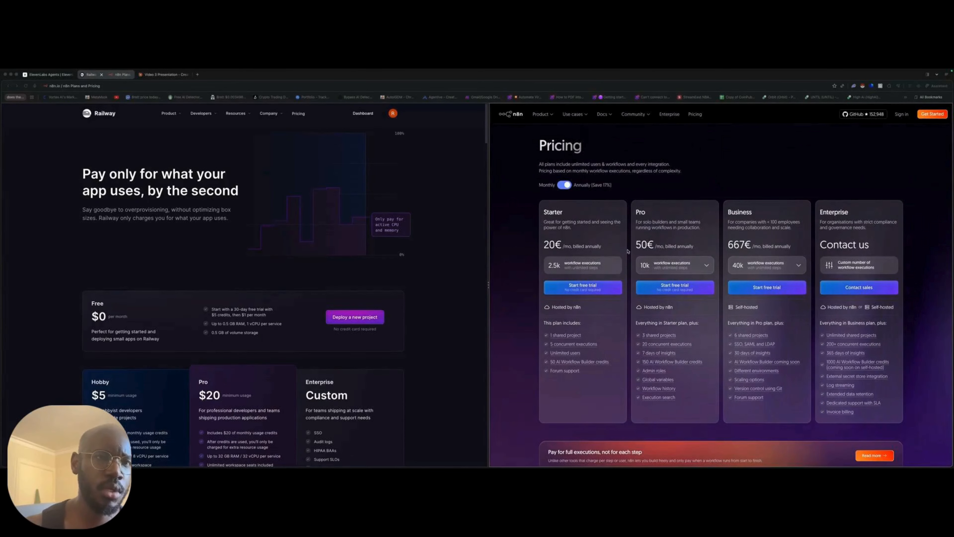
scroll(618, 251, "down", 1)
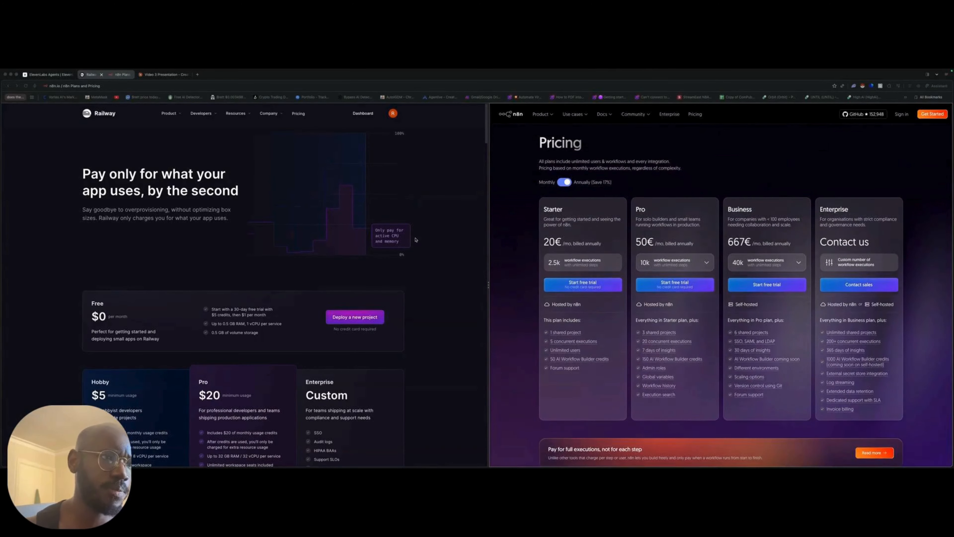
scroll(382, 262, "up", 1)
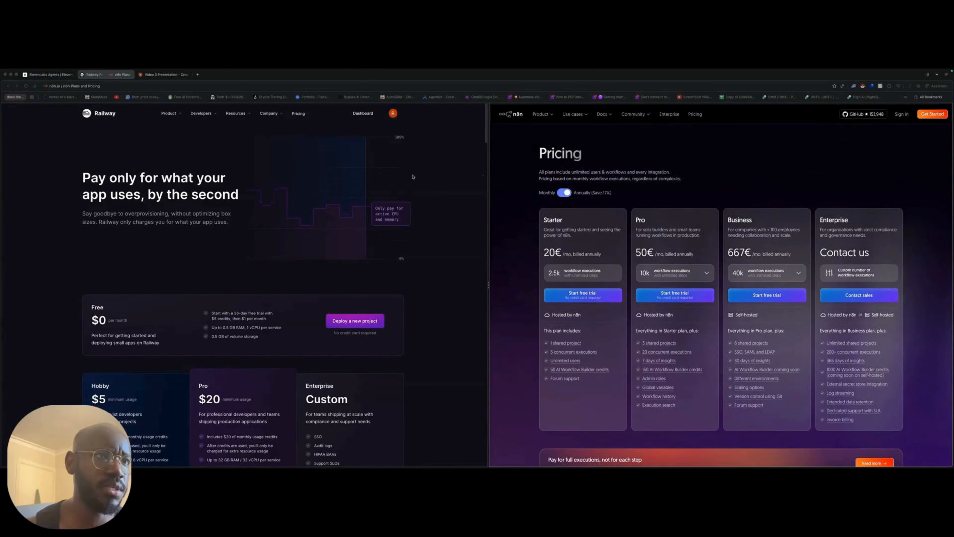
- Try to start a new Railway project from the N8N (w/ workers) template
left_click(362, 114)
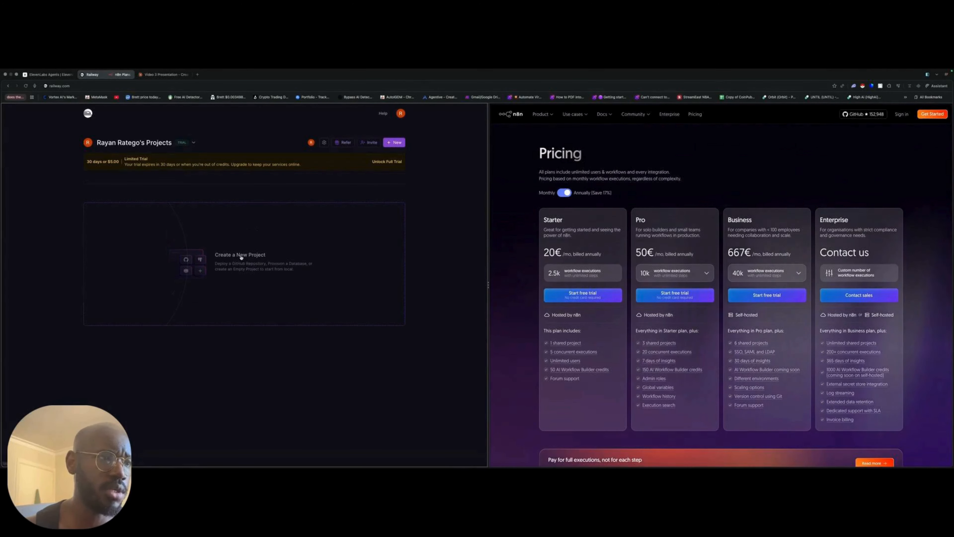
left_click(241, 257)
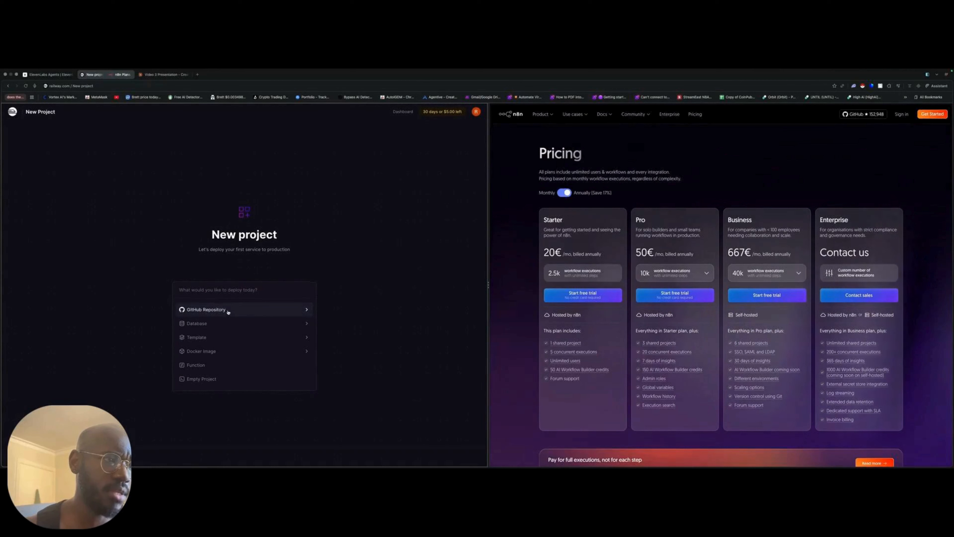
left_click(233, 337)
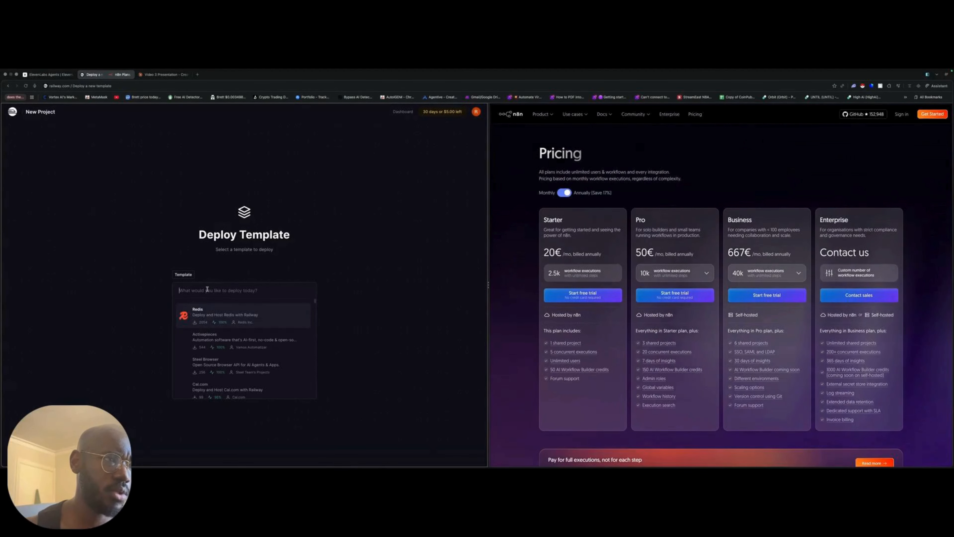
type("n8n")
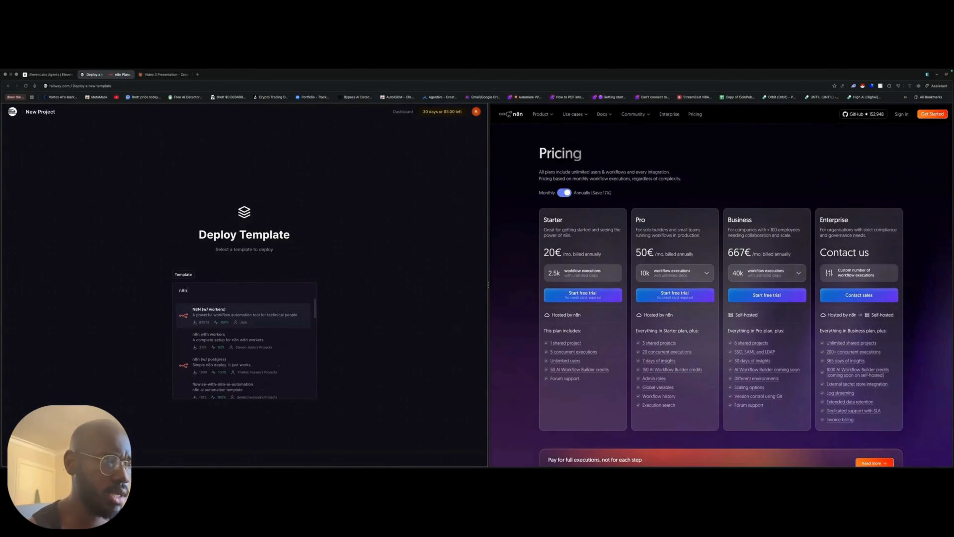
left_click(262, 319)
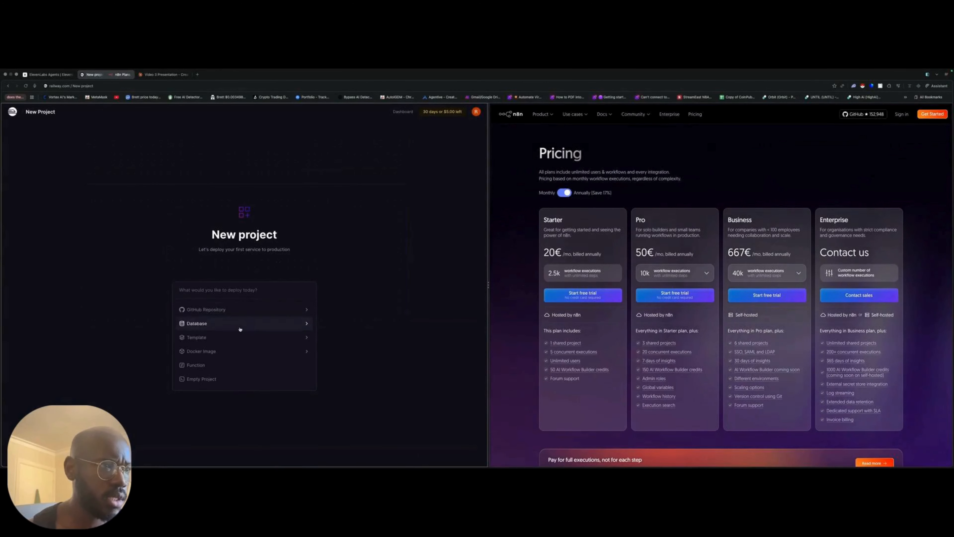
left_click(259, 337)
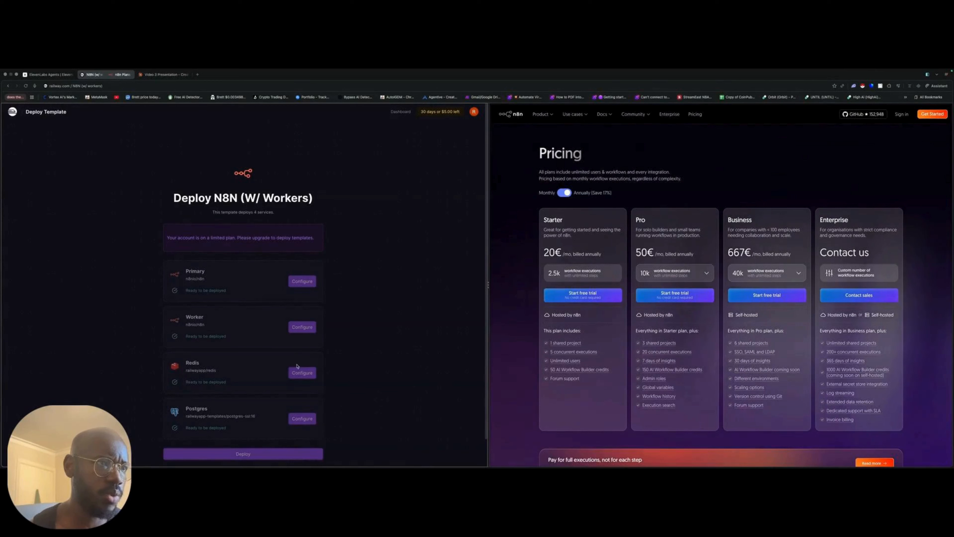
- Review the template's services and start upgrading the limited trial account to the Hobby plan
scroll(296, 366, "down", 3)
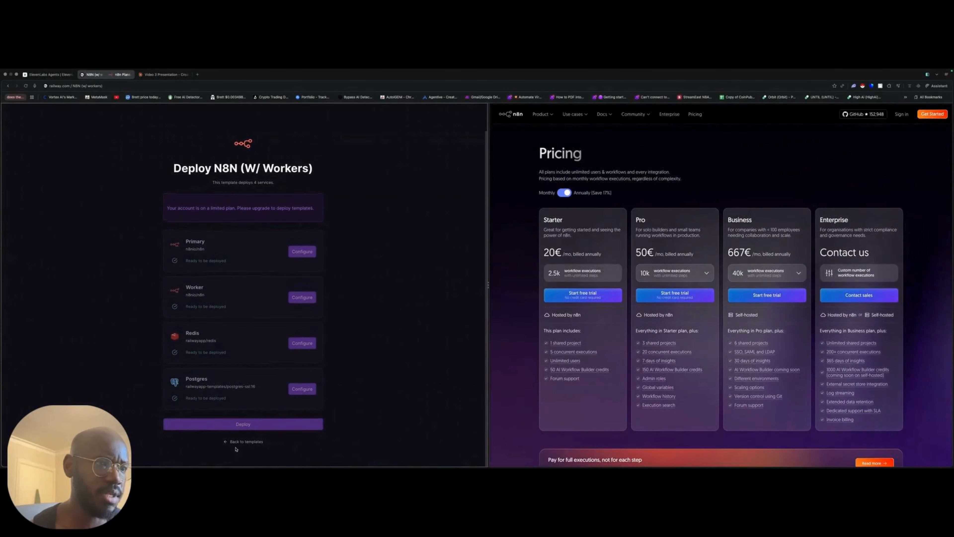
scroll(250, 443, "up", 2)
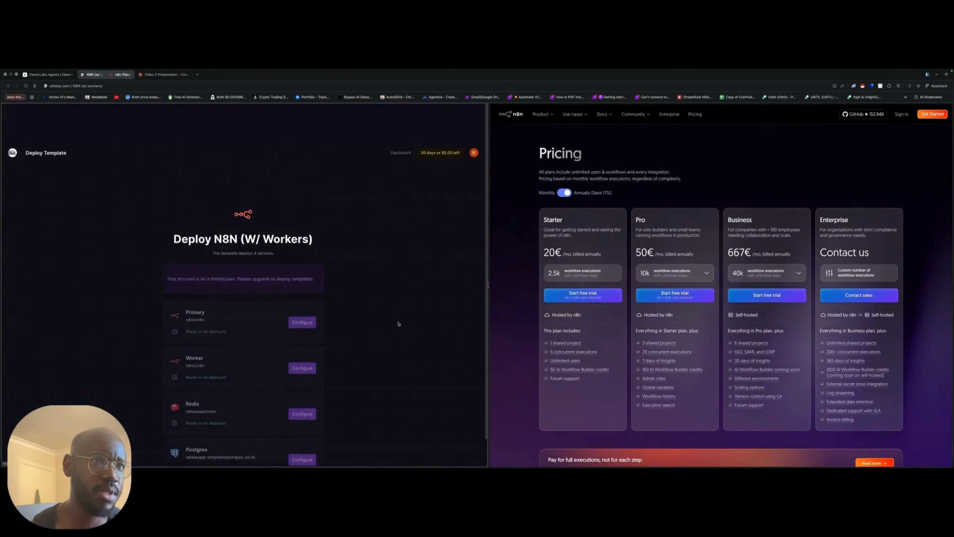
left_click(447, 112)
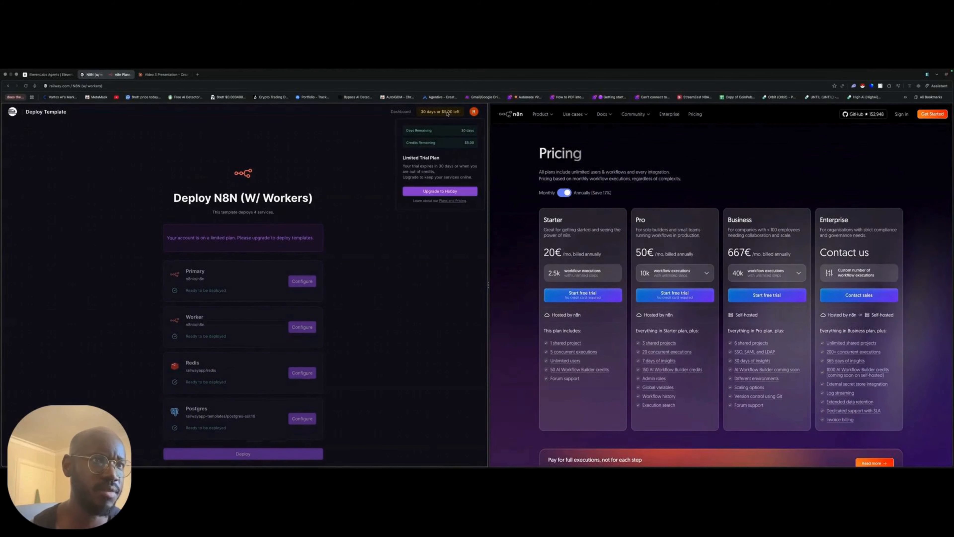
left_click(446, 192)
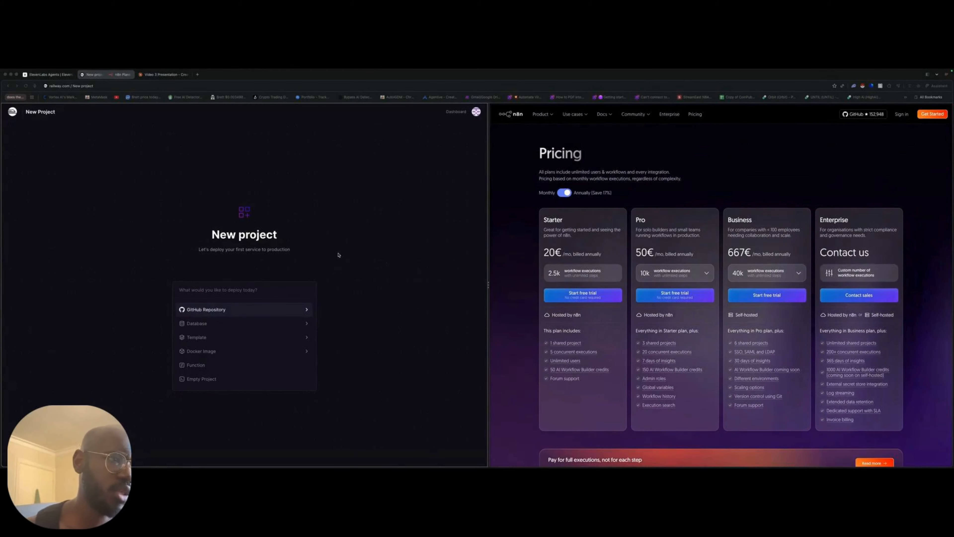
- Find the N8N (w/ workers) template by searching for n8n and deploy it to a new project
left_click(203, 337)
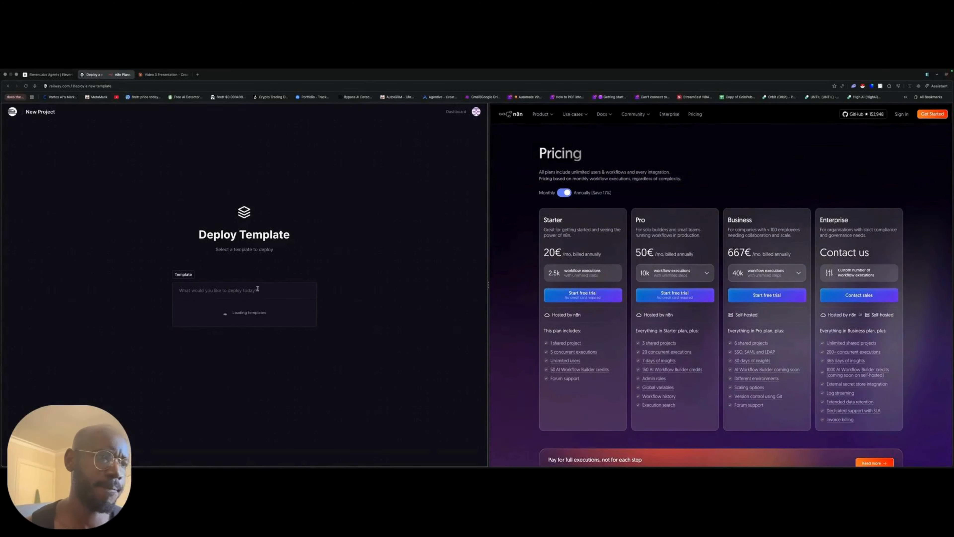
type("n8")
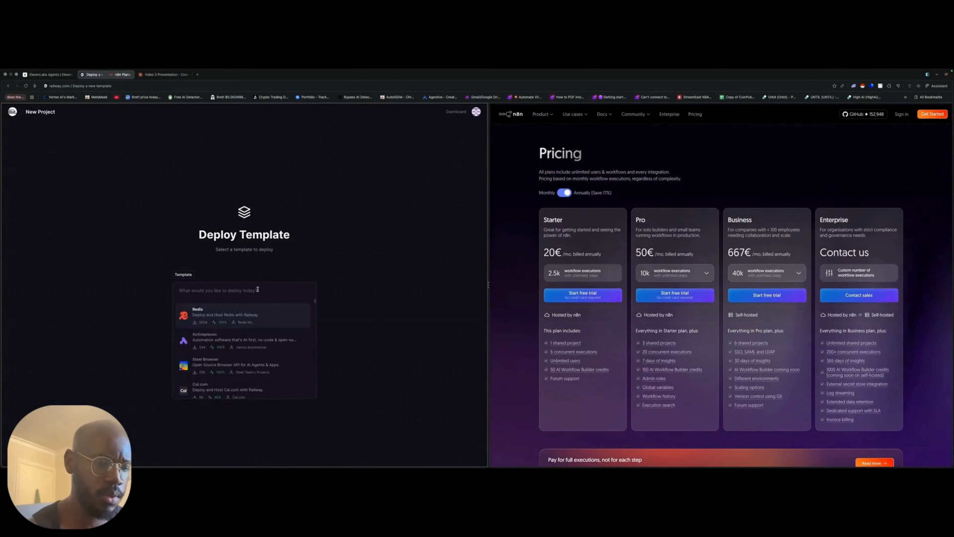
type("n")
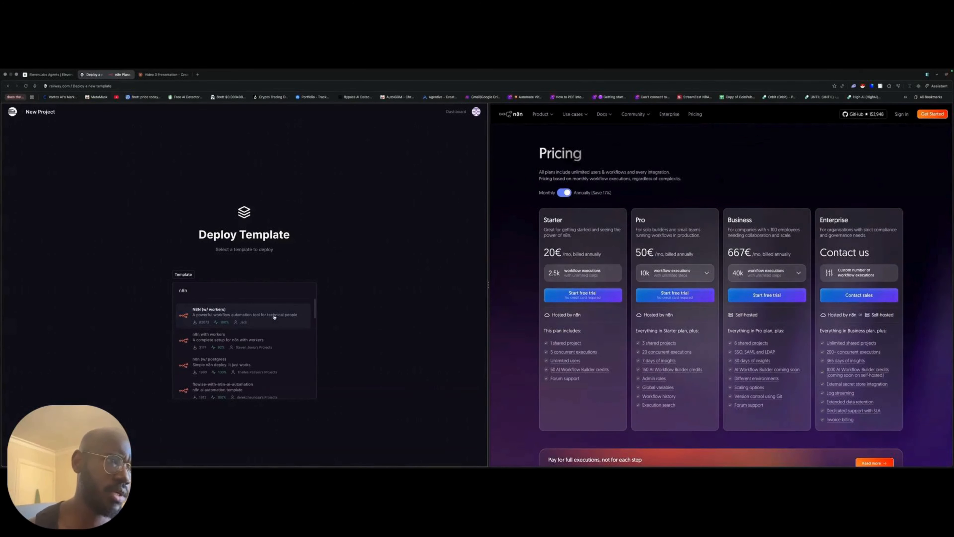
left_click(274, 317)
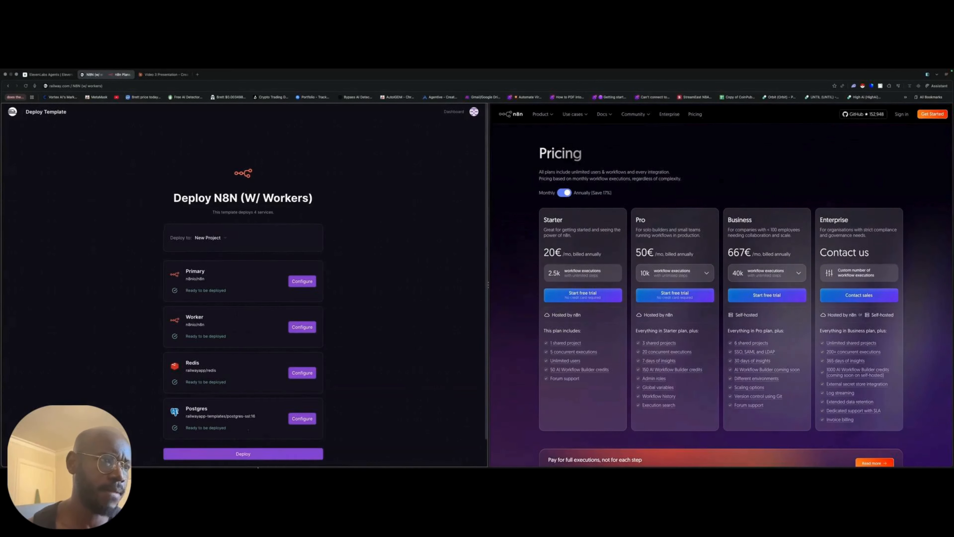
left_click(218, 242)
left_click(367, 249)
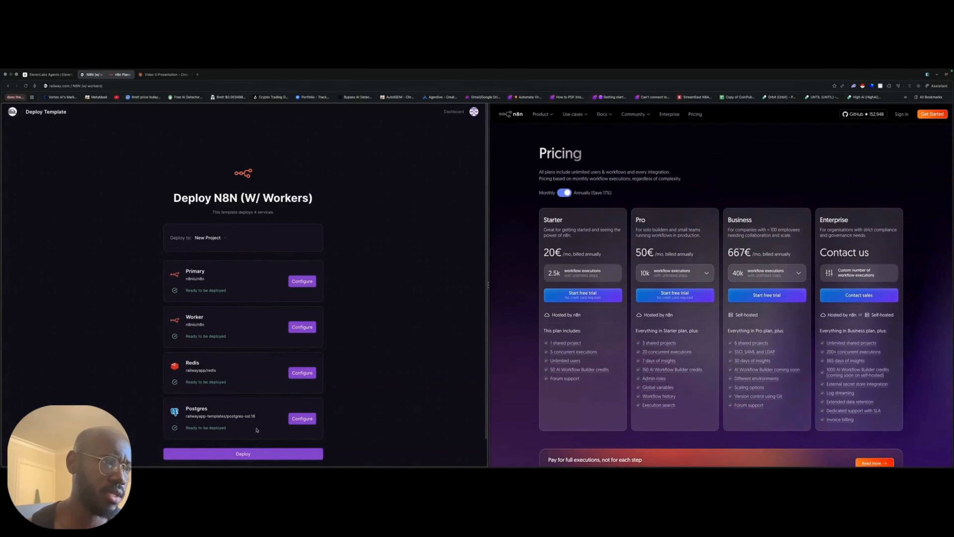
left_click(248, 455)
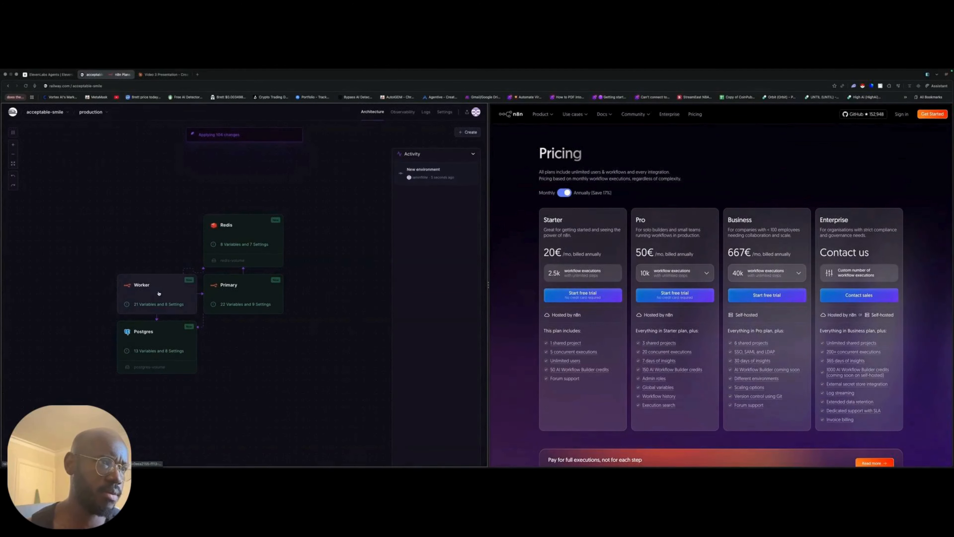
- Open the service variables of the deployed Primary n8n service
left_click(159, 292)
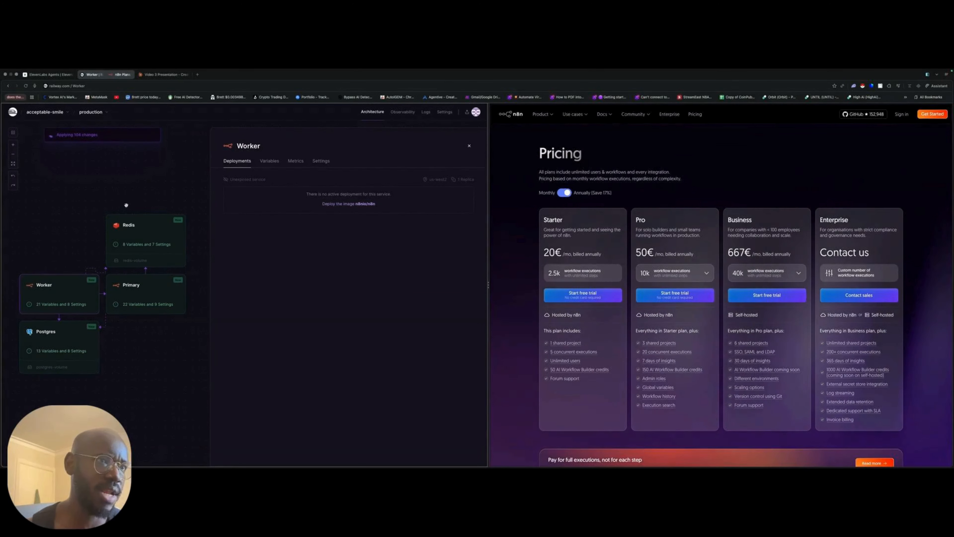
left_click(132, 297)
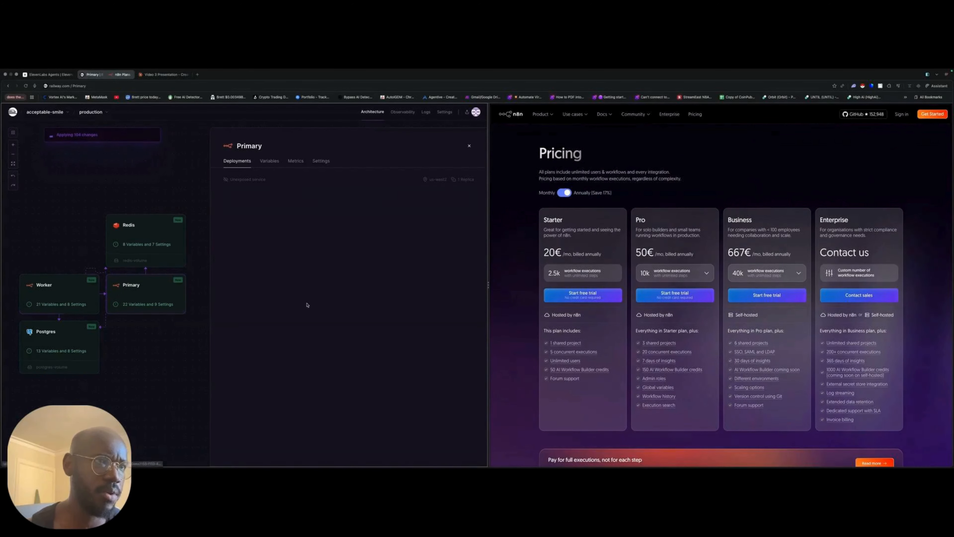
left_click(275, 164)
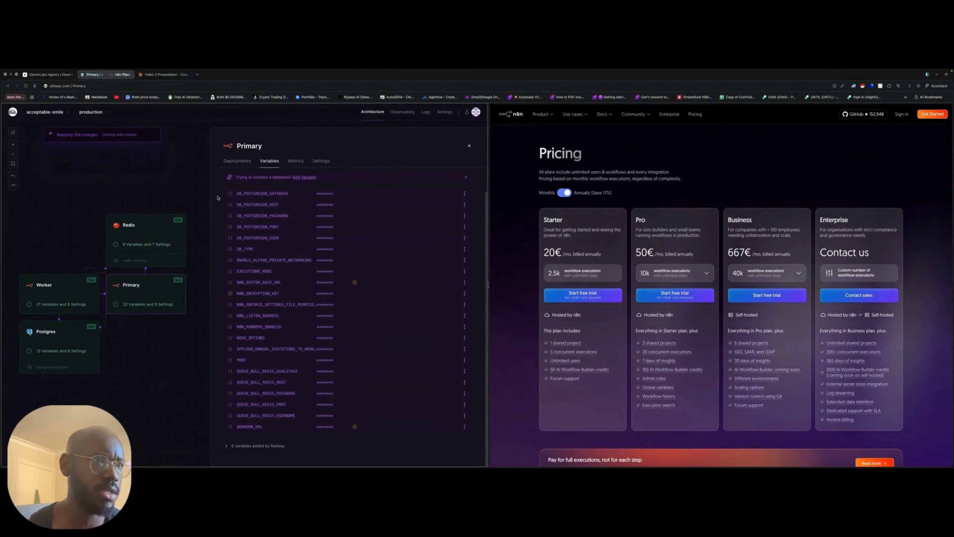
scroll(291, 277, "up", 1)
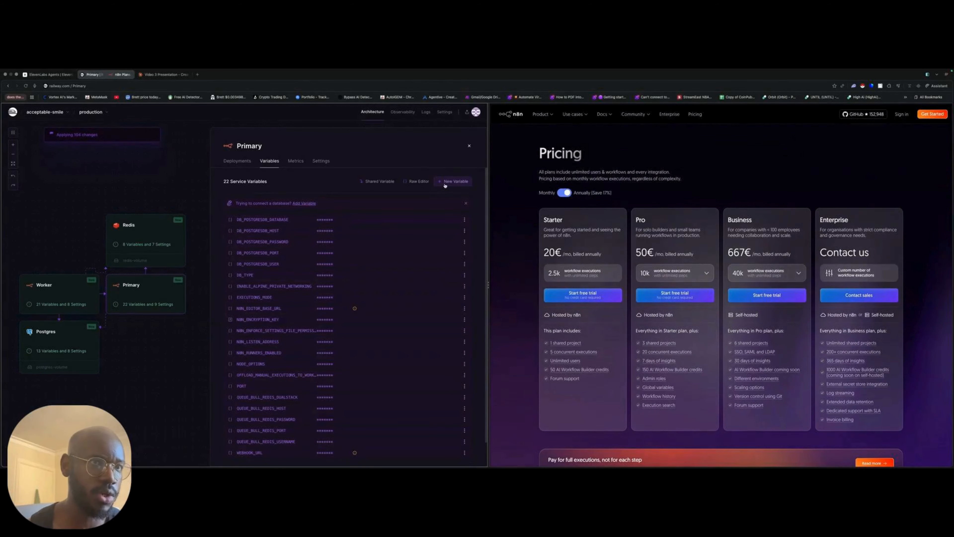
- Add a new variable N8N_BASIC_AUTH_ACTIVE with its value to the Primary service
left_click(445, 184)
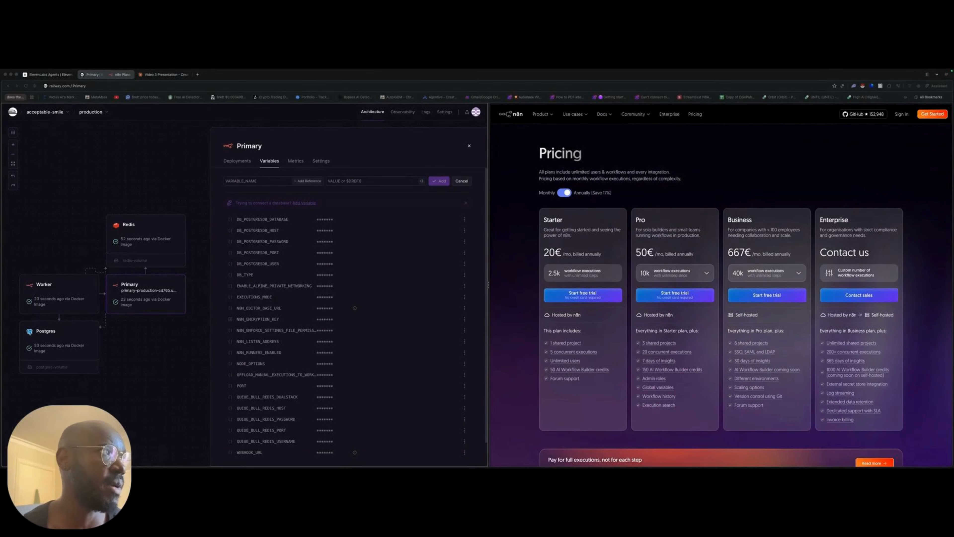
left_click_drag(194, 199, 193, 200)
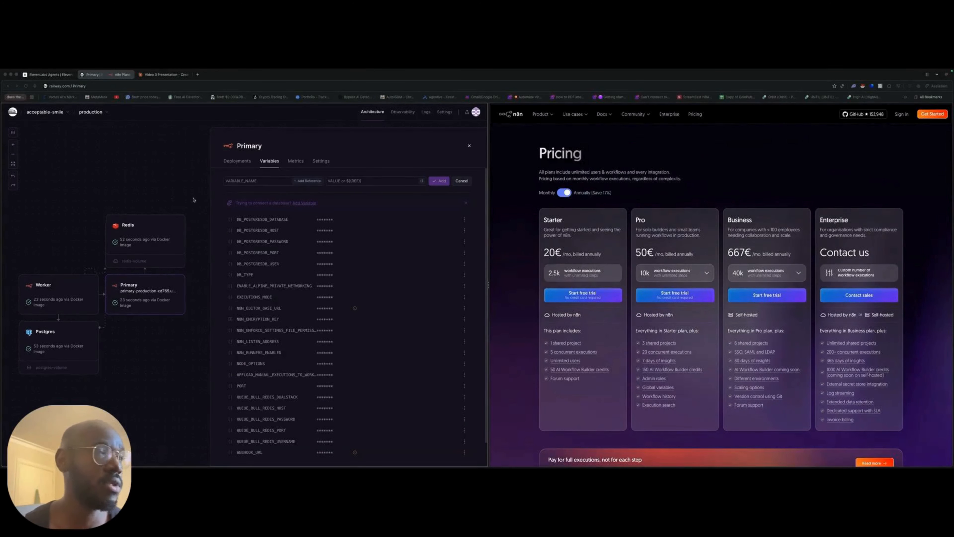
left_click(249, 182)
type("N8N_BASIC_AUTH_ACTIVE")
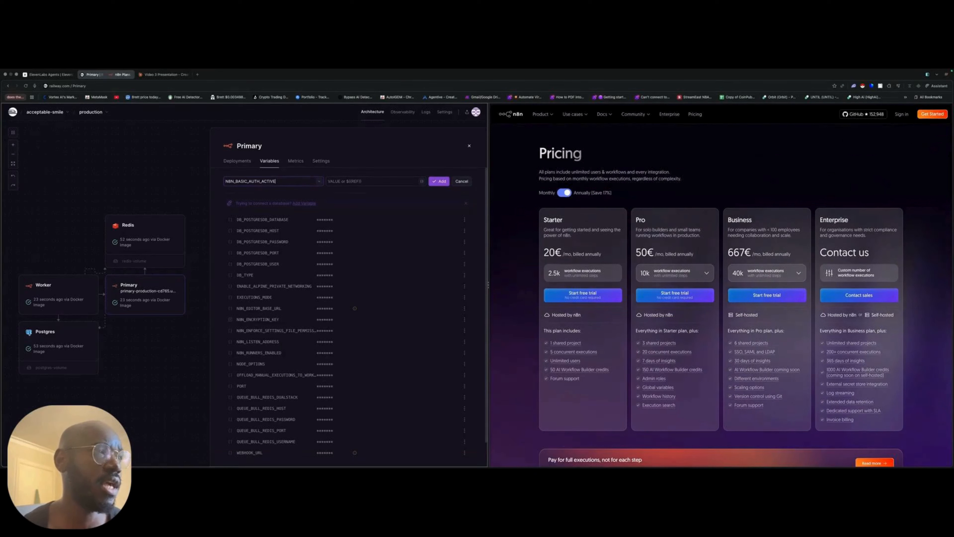
left_click(422, 183)
left_click(359, 181)
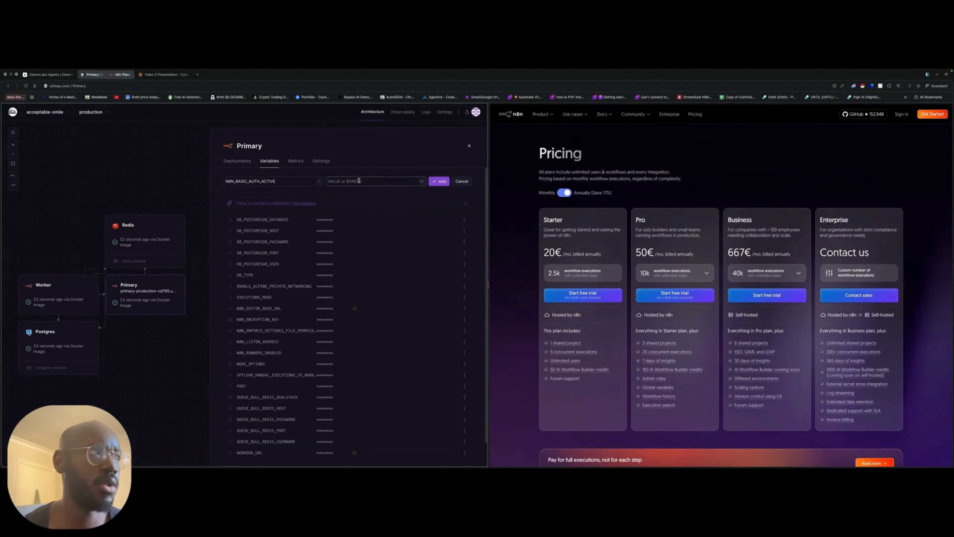
type("true")
key("Return")
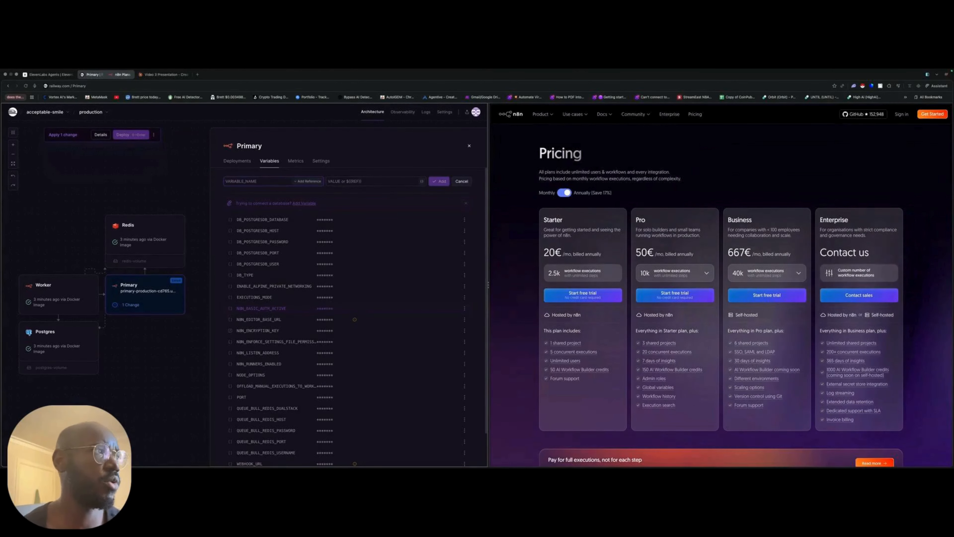
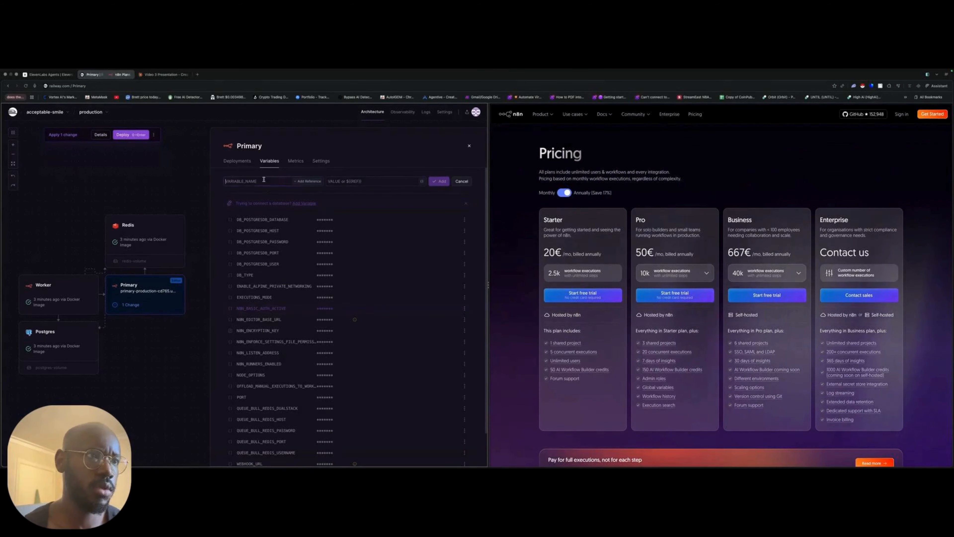
- Add the variable N8N_BASIC_AUTH_USER to the Primary service with the account e-mail address as its value
key("Tab")
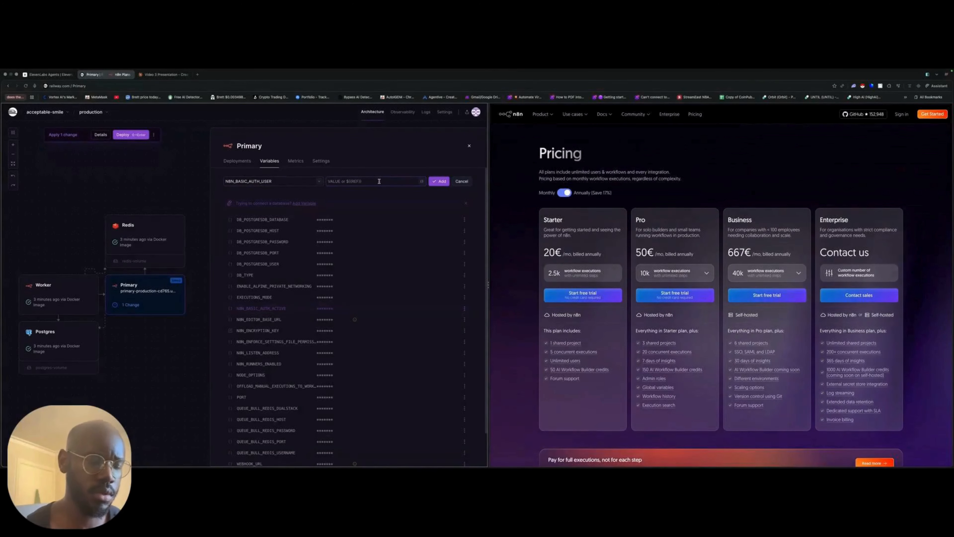
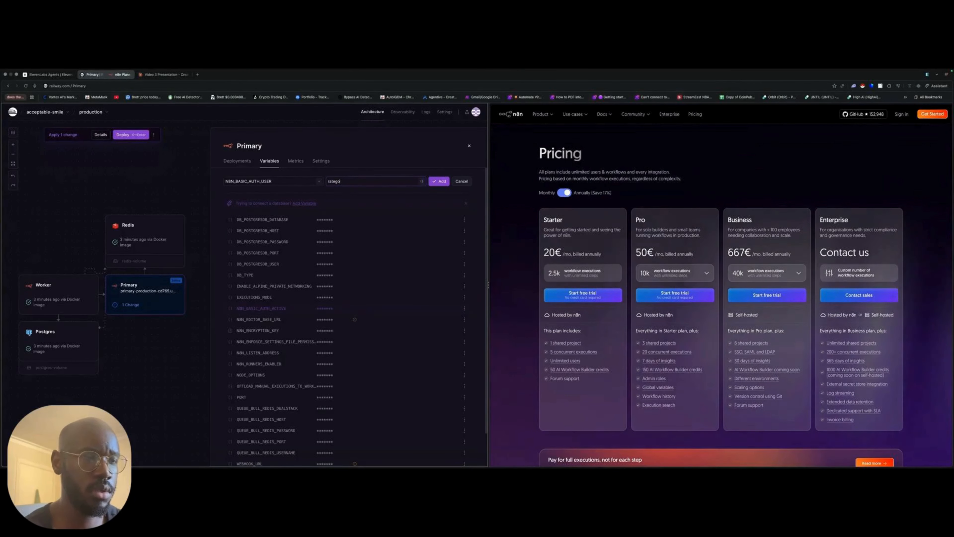
key("BackSpace")
key("BackSpace")
key("BackSpace")
key("BackSpace")
key("BackSpace")
key("BackSpace")
key("BackSpace")
key("BackSpace")
key("BackSpace")
key("BackSpace")
key("BackSpace")
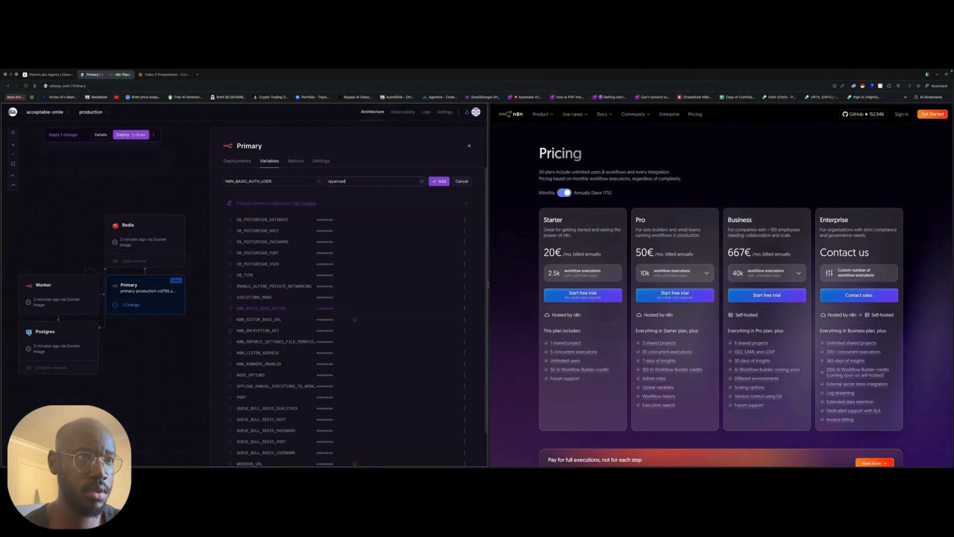
key("BackSpace")
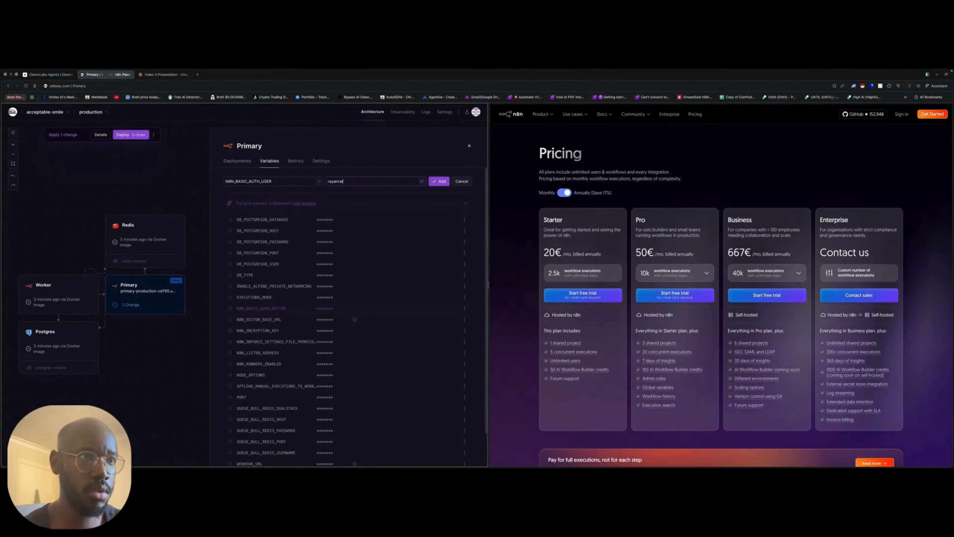
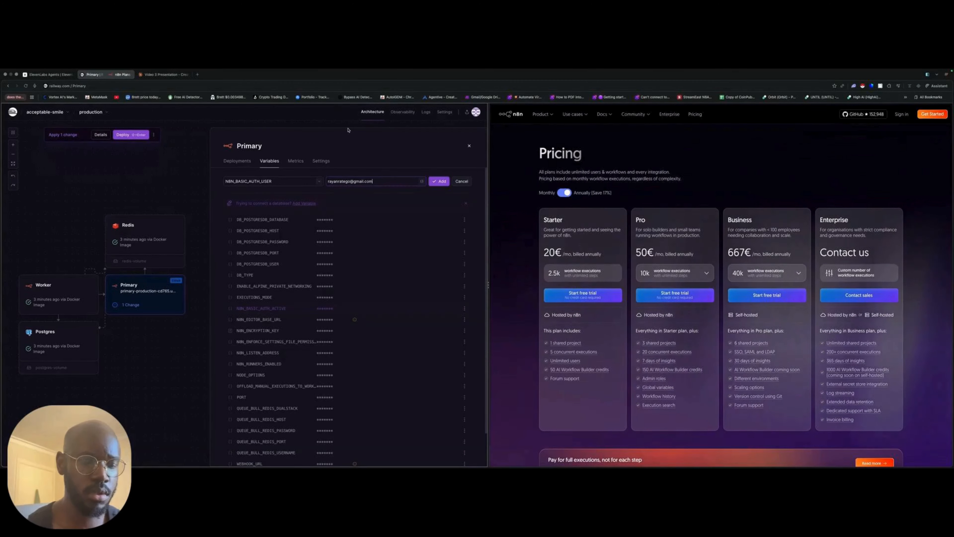
key("Return")
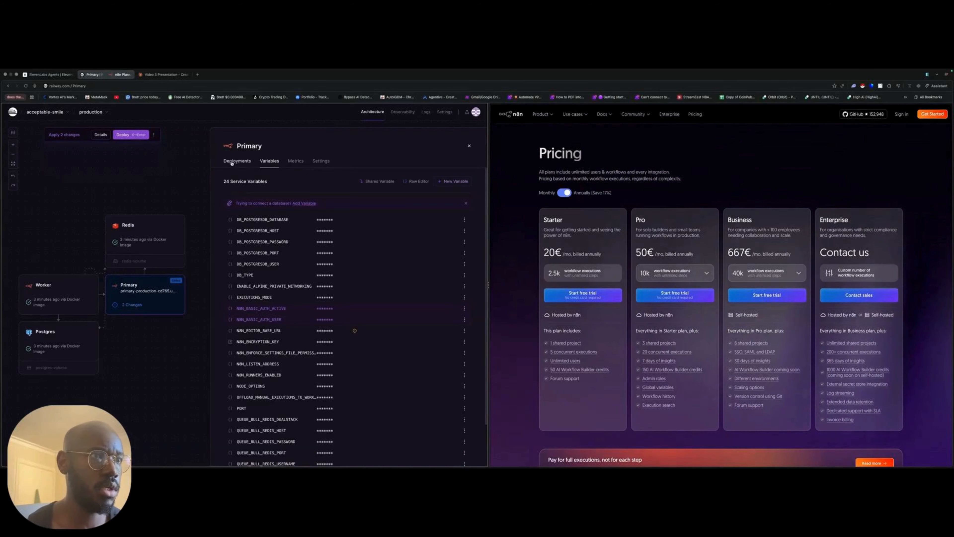
- Add the variable N8N_BASIC_AUTH_PASSWORD with the account password as its value and deploy the pending changes to the Primary service
left_click(448, 182)
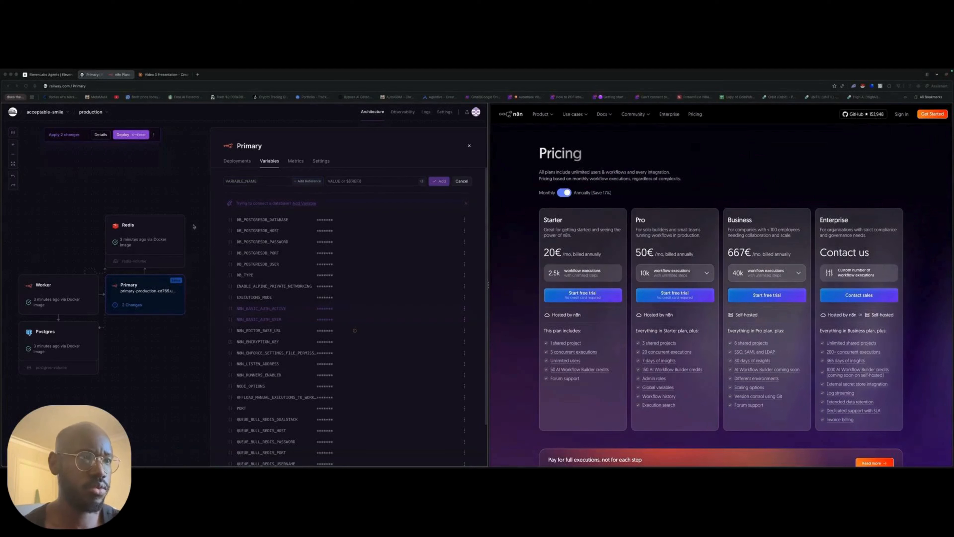
key("ctrl+v")
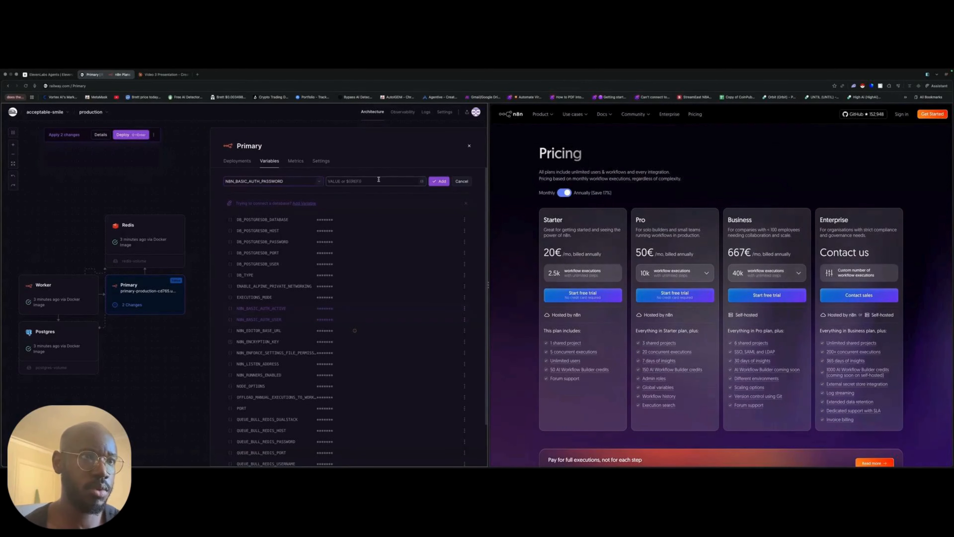
left_click(379, 181)
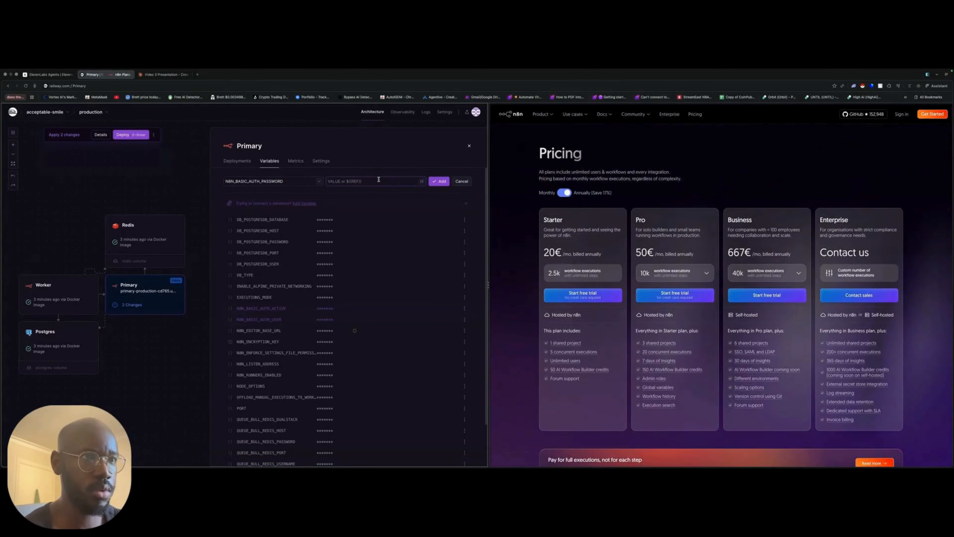
type("Password")
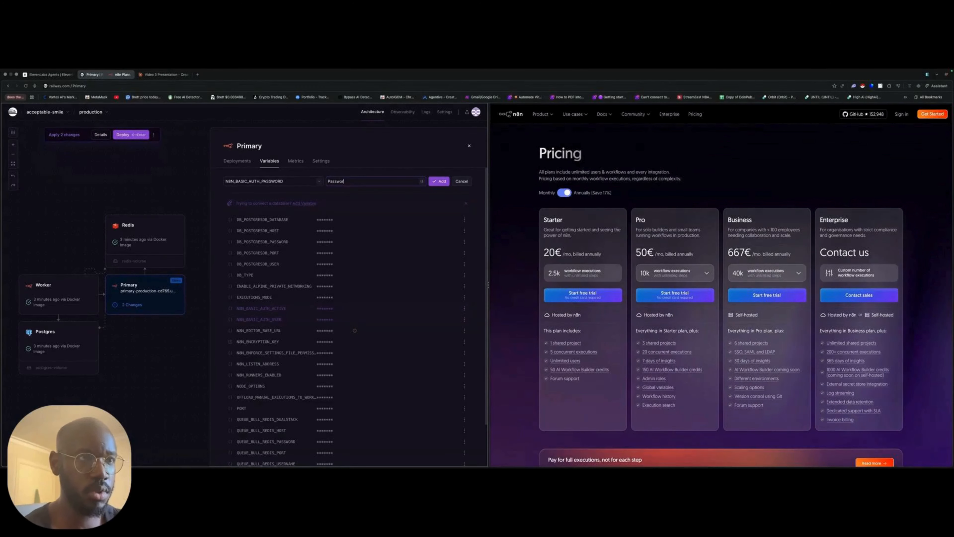
type("123456")
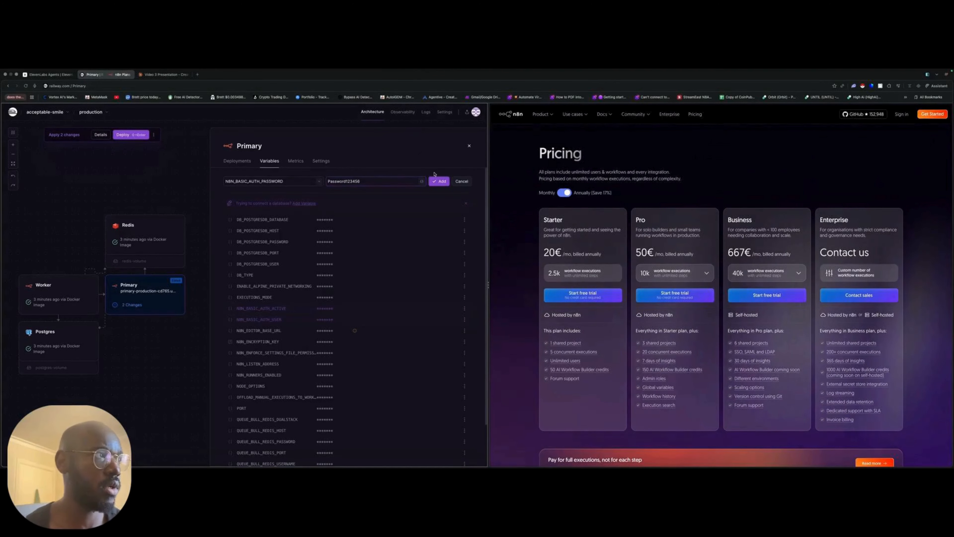
left_click(439, 181)
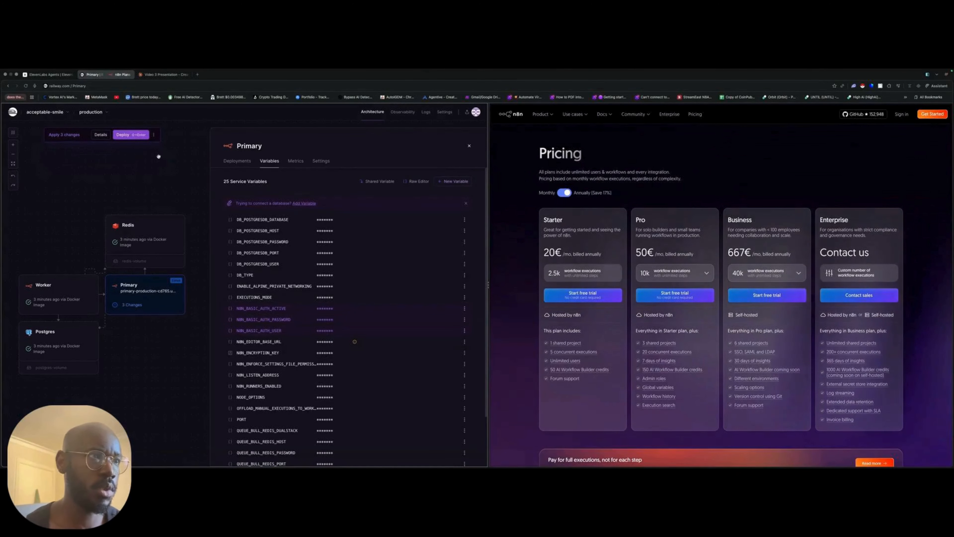
left_click(125, 134)
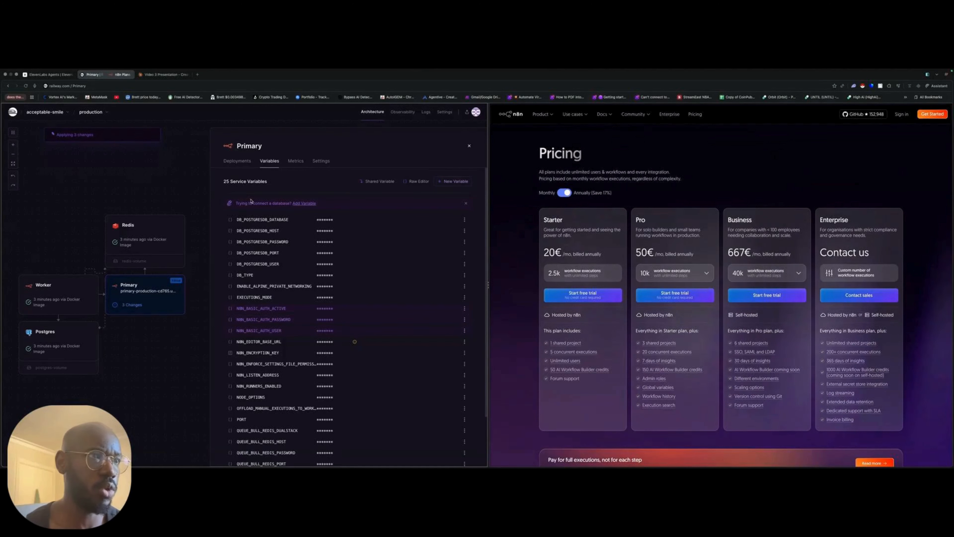
- Copy the Primary service's public domain from its networking settings and open it in a new browser tab
left_click(320, 160)
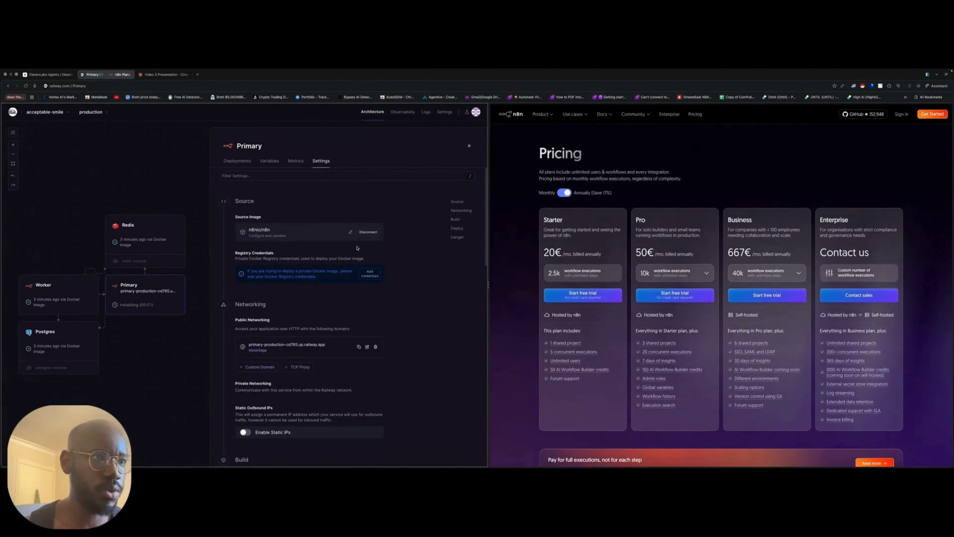
scroll(376, 255, "down", 3)
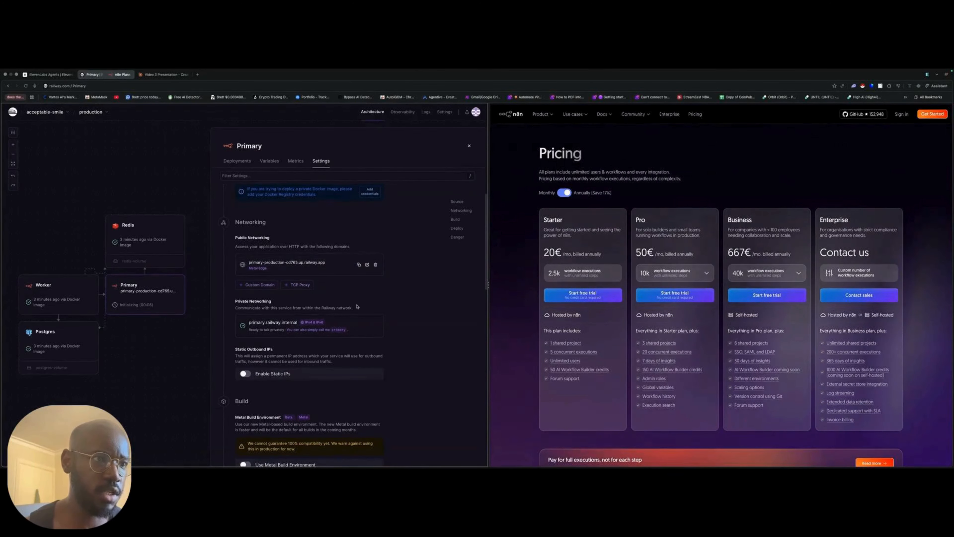
left_click(197, 74)
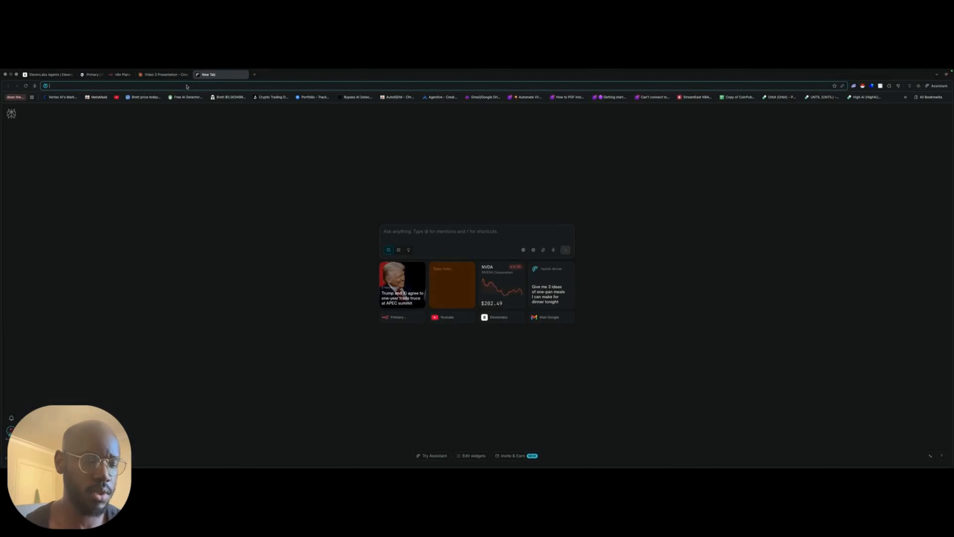
type("primary-production-cd765.up.railway.app")
key("Return")
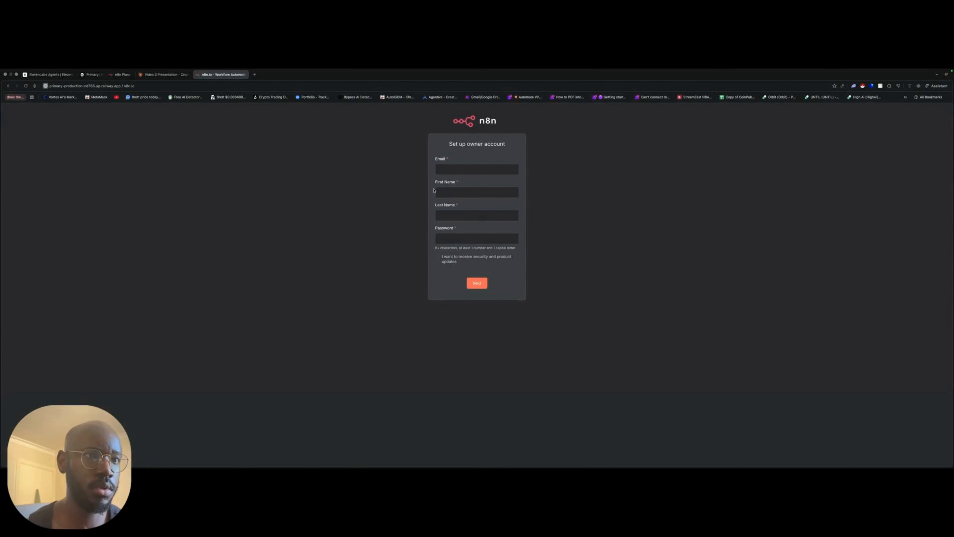
- Fill in the n8n owner account's e-mail, first name and last name, consulting the Primary service's variables for the login details
left_click(458, 168)
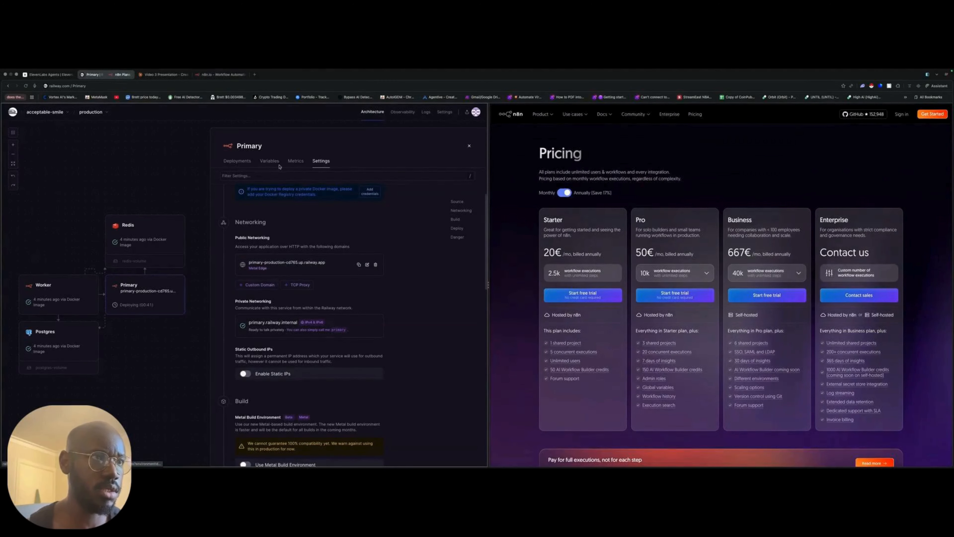
left_click(269, 160)
scroll(392, 353, "down", 3)
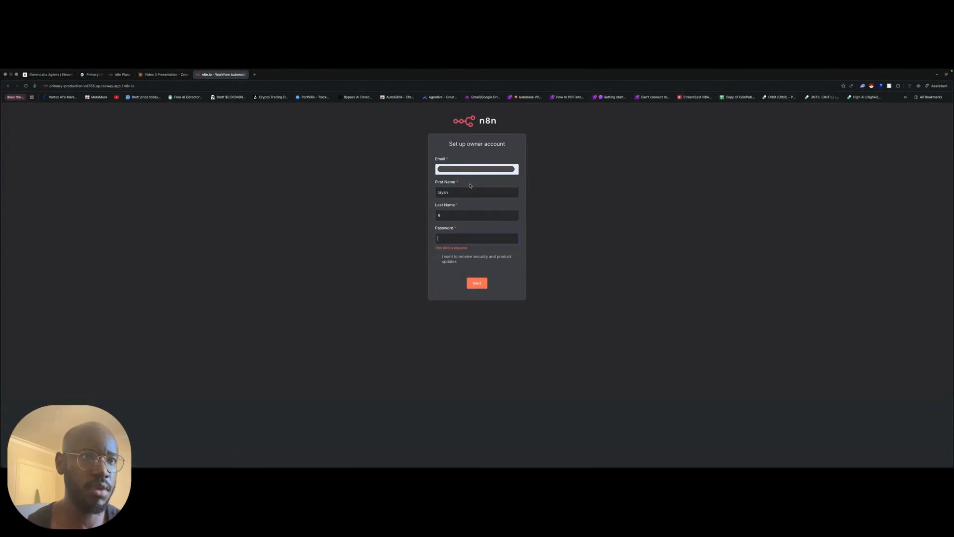
left_click_drag(488, 168, 433, 169)
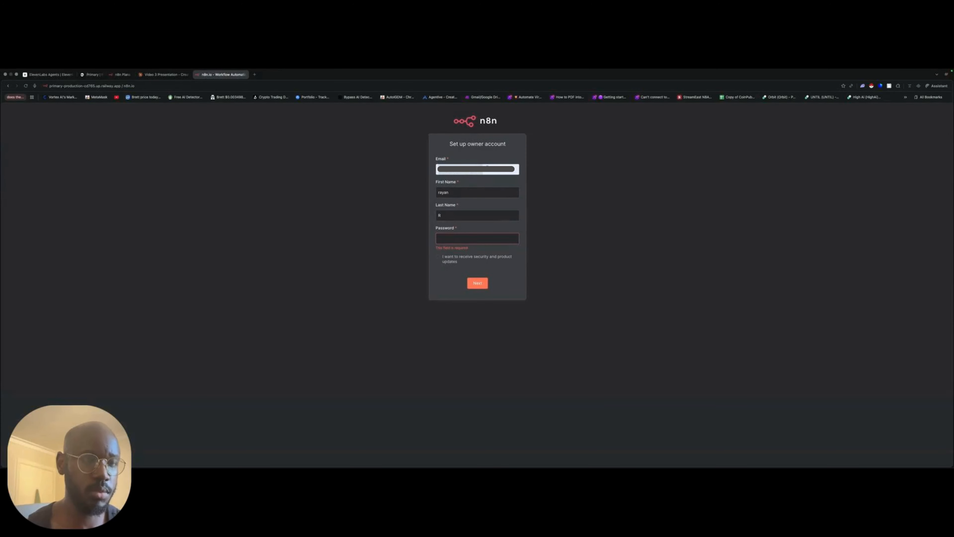
key("BackSpace")
- Copy the N8N_BASIC_AUTH_PASSWORD value from Railway, enter it as the n8n owner account password and submit the setup form
left_click(121, 75)
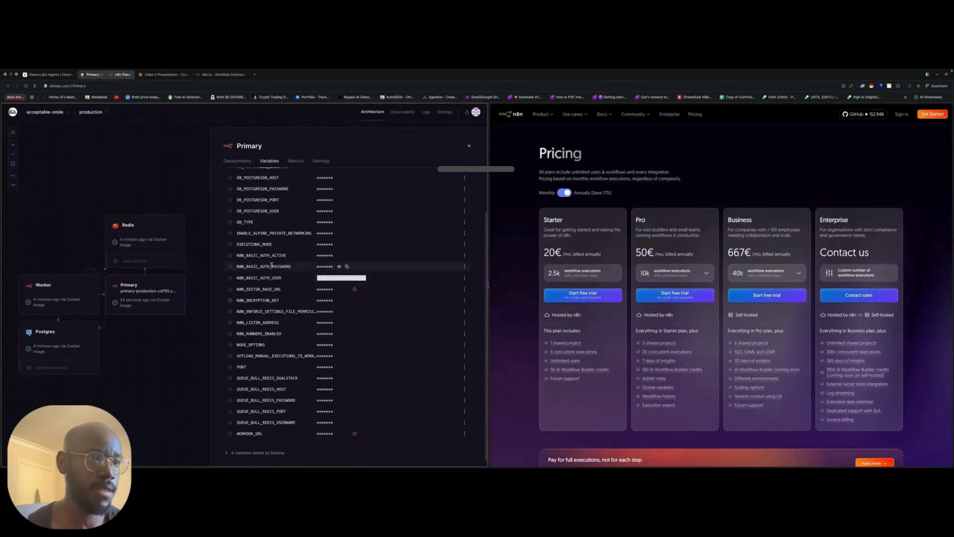
left_click(340, 267)
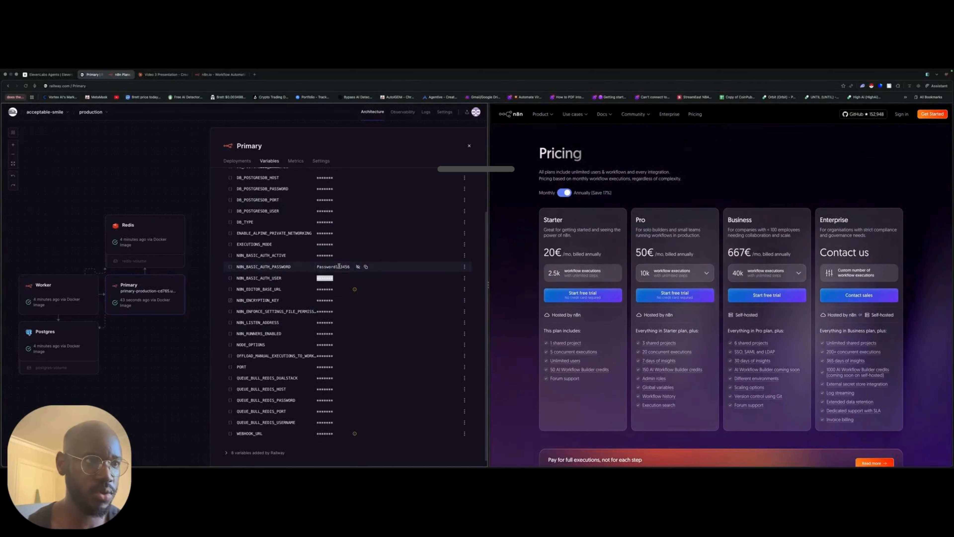
left_click(366, 267)
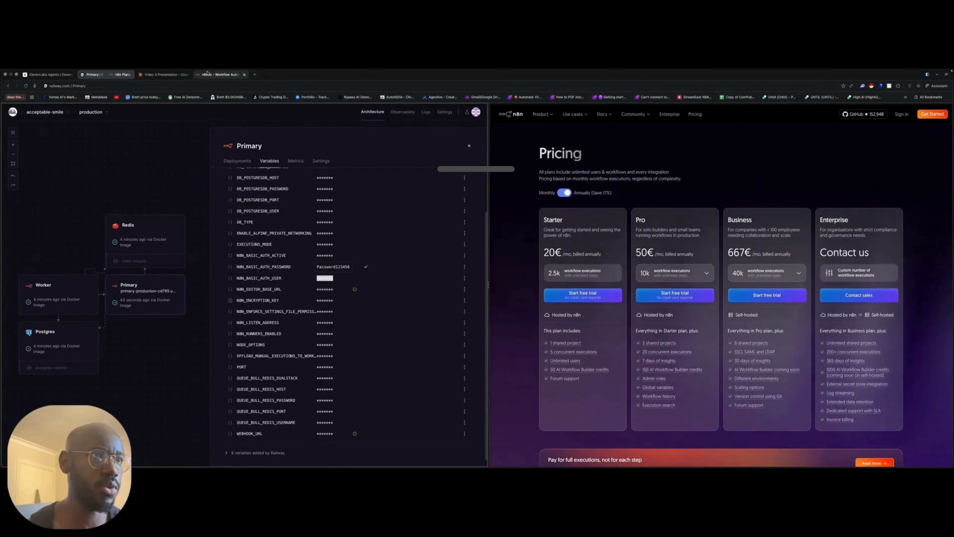
left_click(221, 74)
left_click(473, 239)
key("super+v")
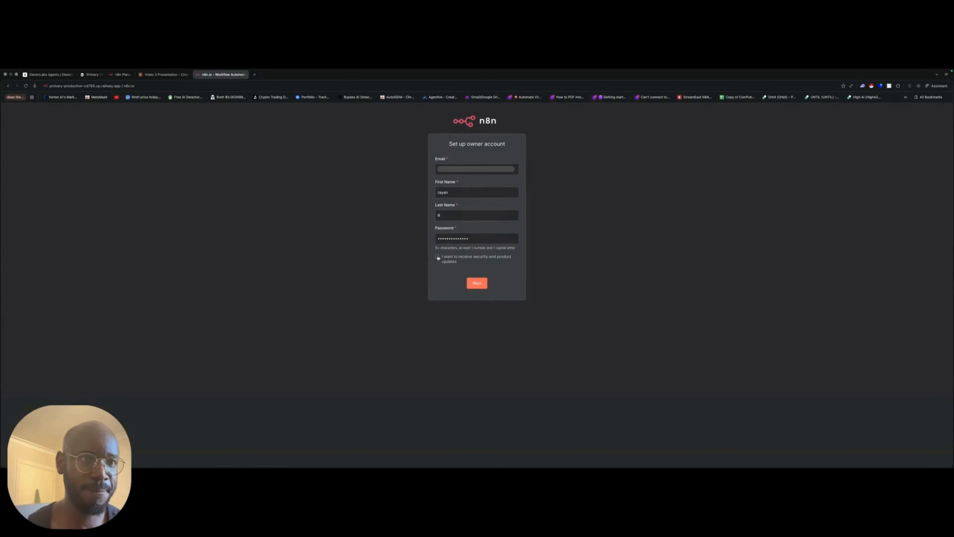
left_click(478, 285)
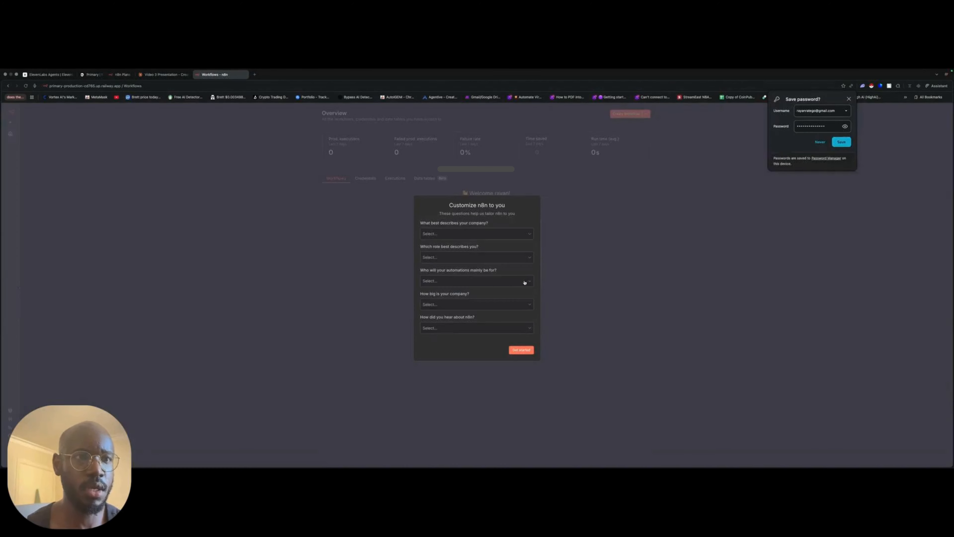
- Skip the n8n onboarding survey, free licence offer and browser password saving, and start a new workflow from scratch
left_click(521, 350)
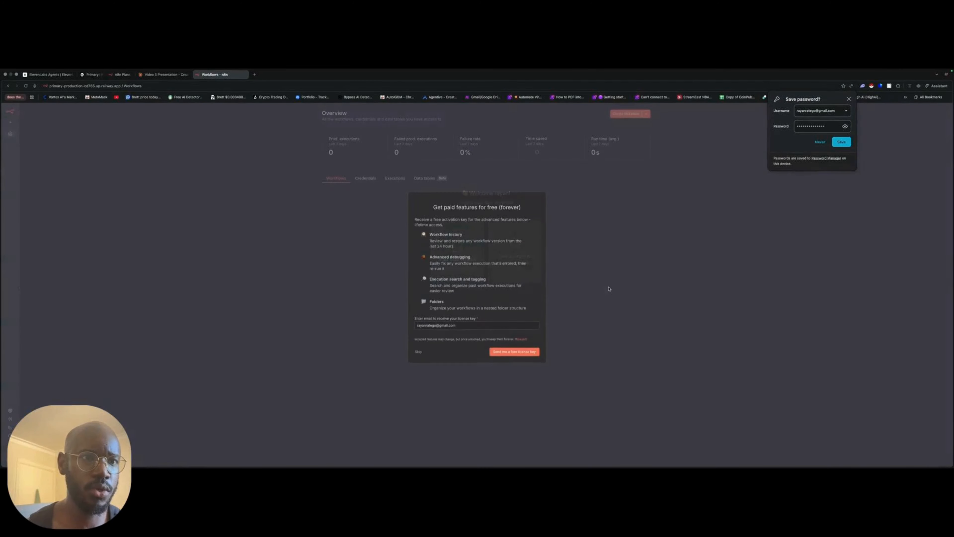
left_click(419, 352)
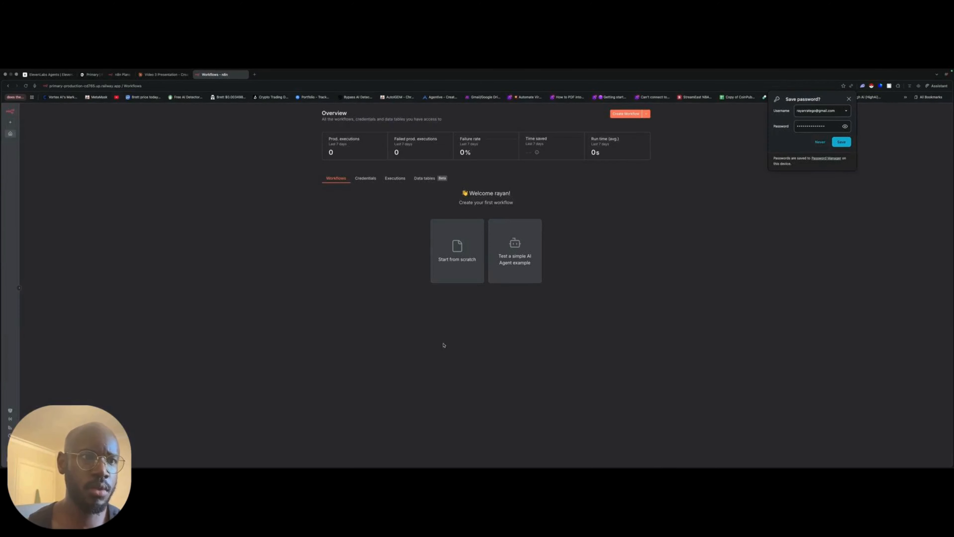
left_click(849, 99)
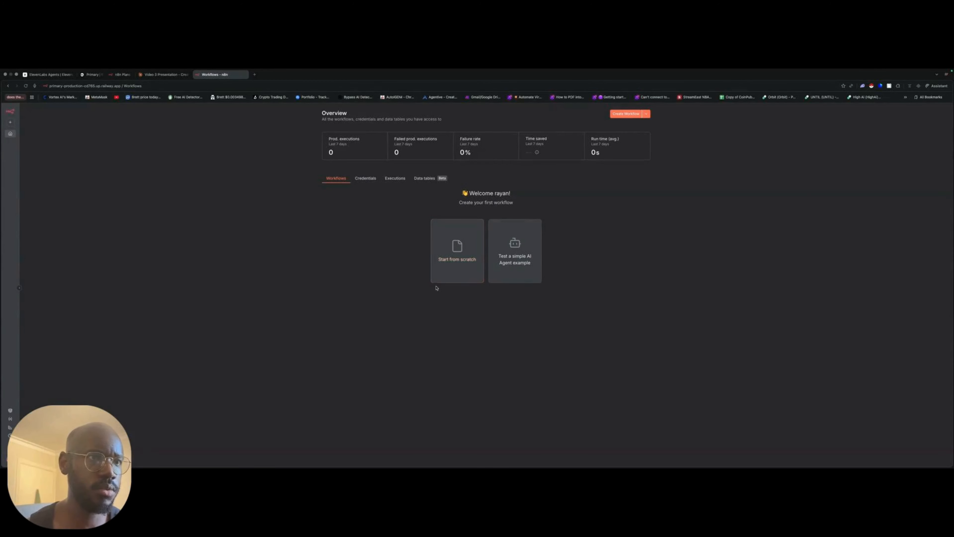
left_click(447, 250)
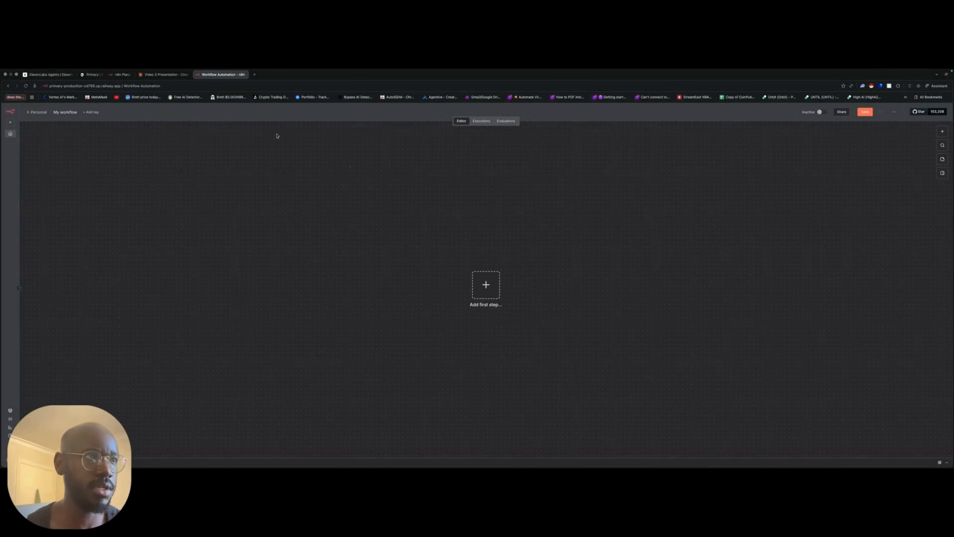
- Switch to ElevenLabs and save the unsaved changes of the Youtube Demo agent
left_click(49, 74)
scroll(512, 312, "down", 10)
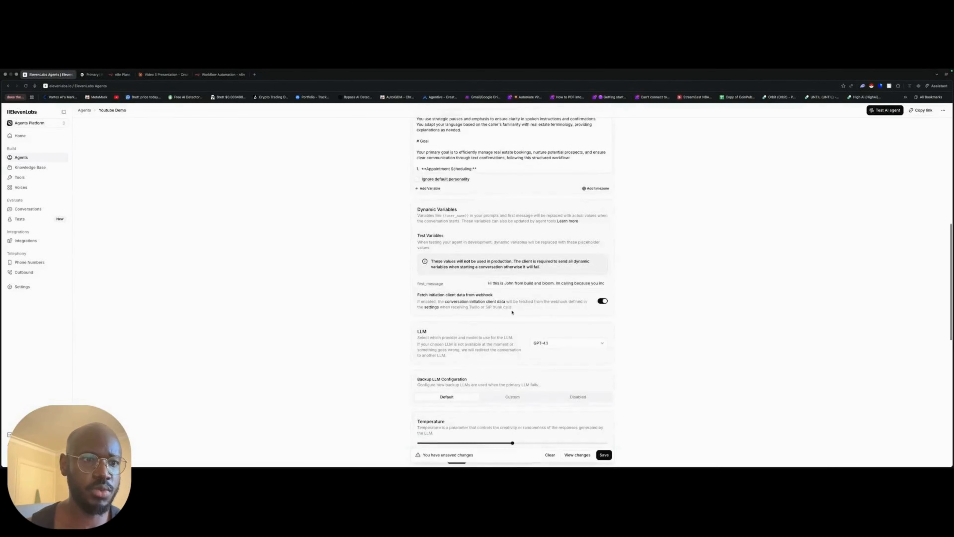
scroll(512, 312, "down", 12)
left_click(604, 424)
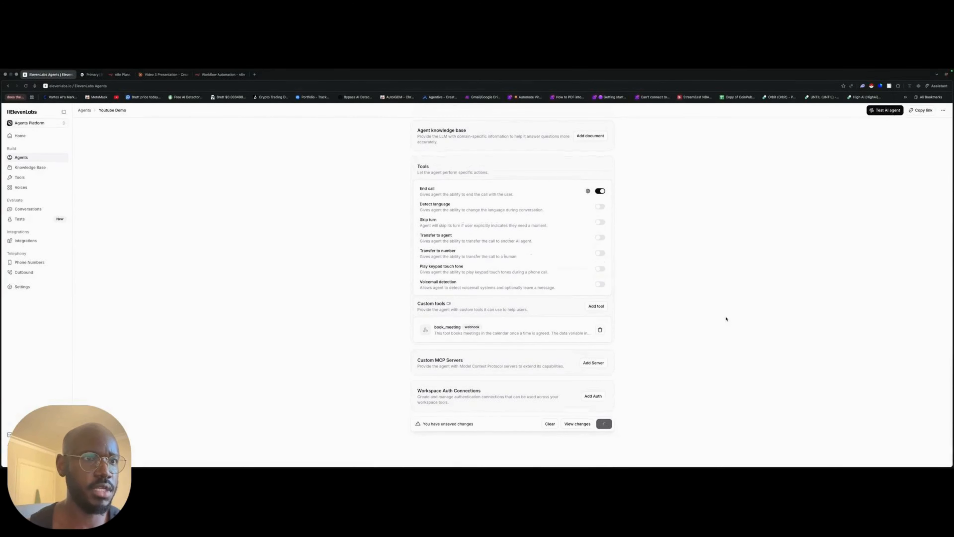
- Create a new blank agent named Youtube Demo 1
left_click(65, 159)
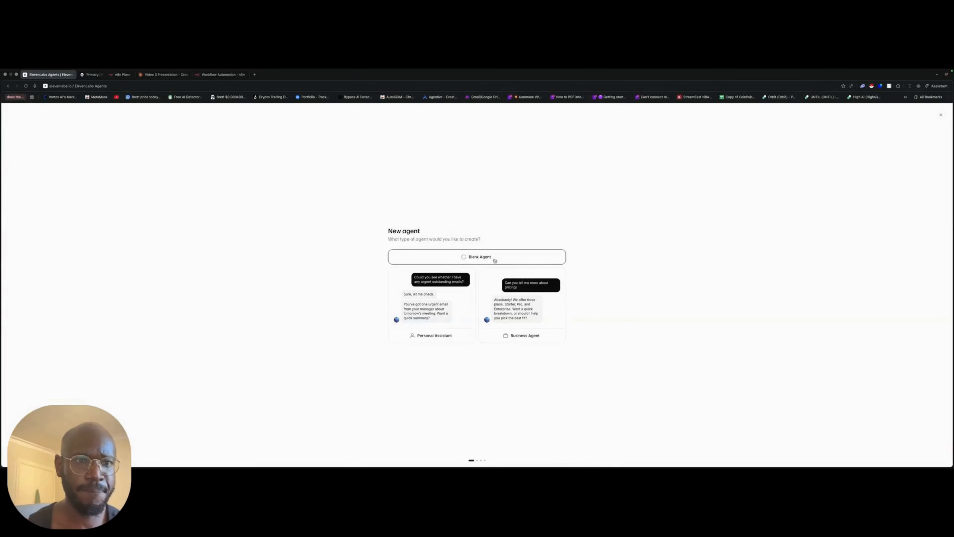
left_click(494, 260)
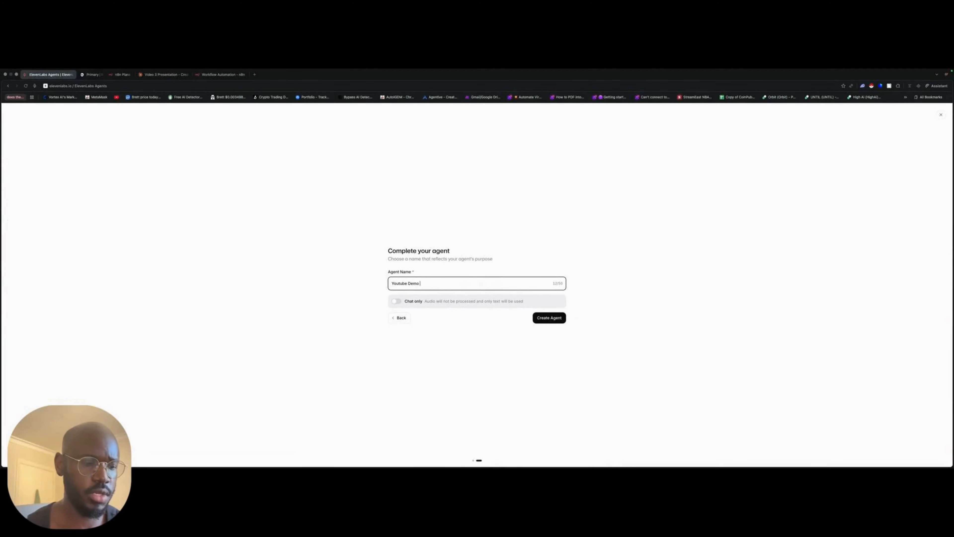
type("1")
left_click(548, 318)
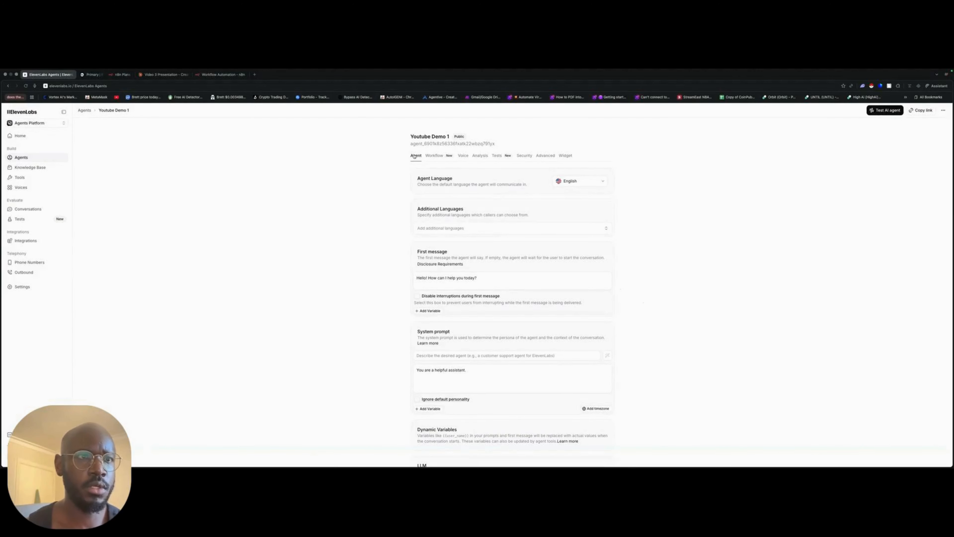
- Examine the new agent's first message, system prompt, LLM, temperature and tool settings
scroll(635, 260, "down", 15)
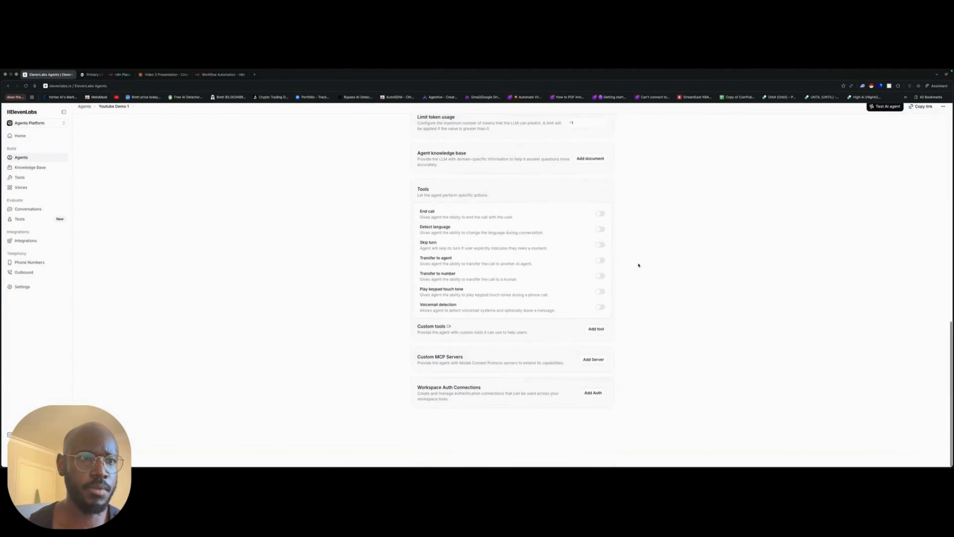
scroll(601, 268, "up", 10)
scroll(511, 240, "up", 6)
left_click(471, 365)
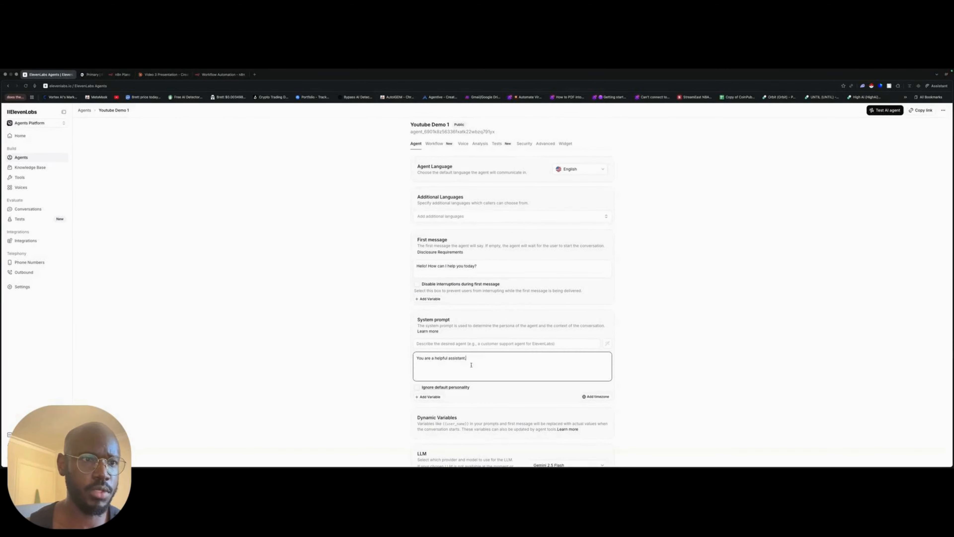
left_click_drag(535, 267, 255, 268)
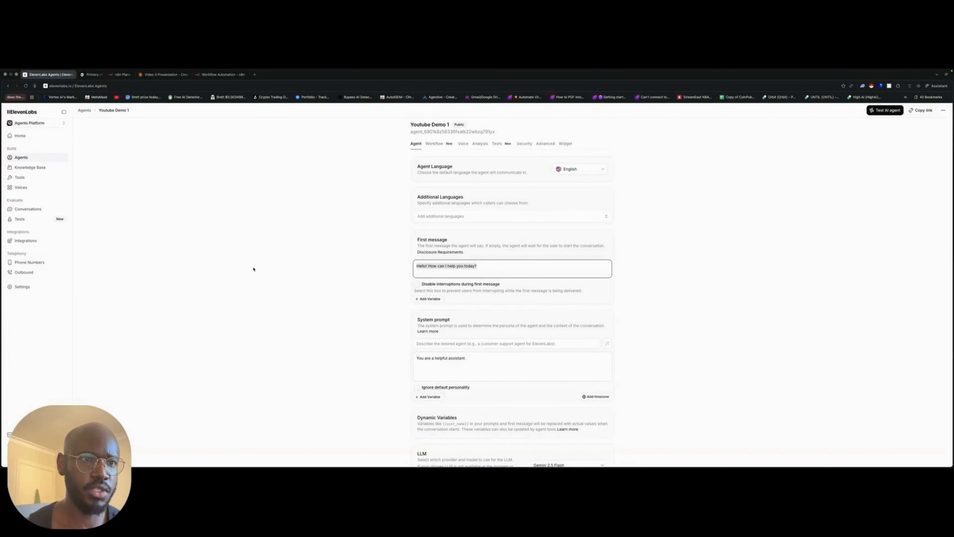
left_click(254, 268)
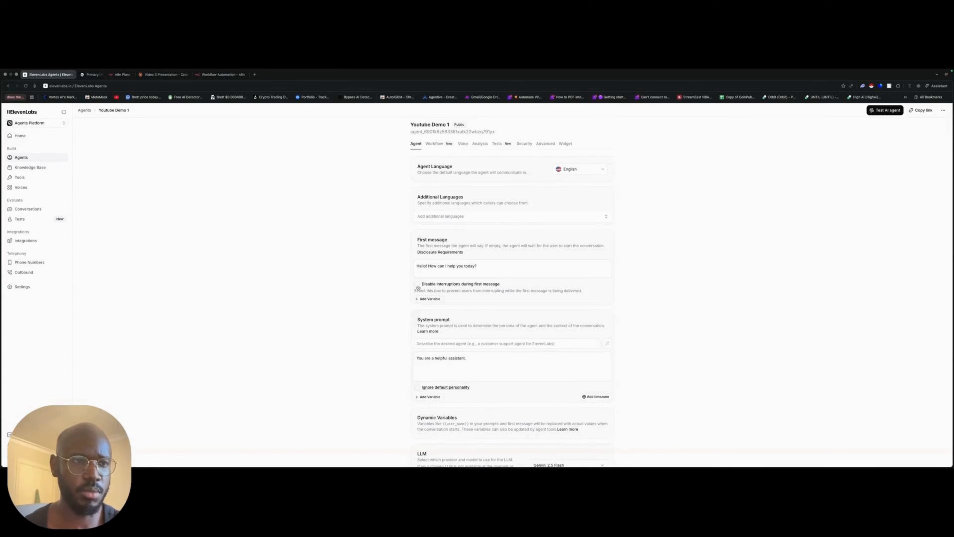
scroll(417, 294, "down", 10)
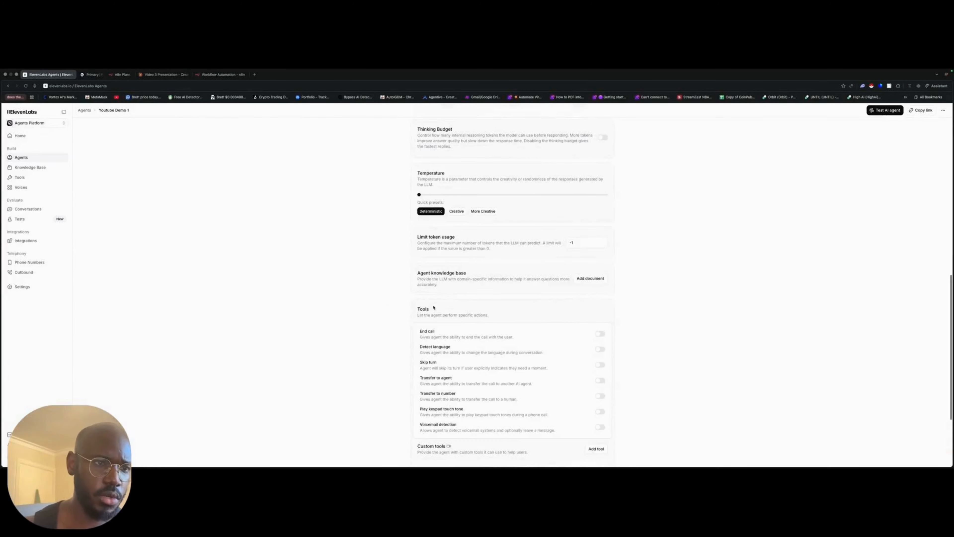
scroll(647, 272, "up", 5)
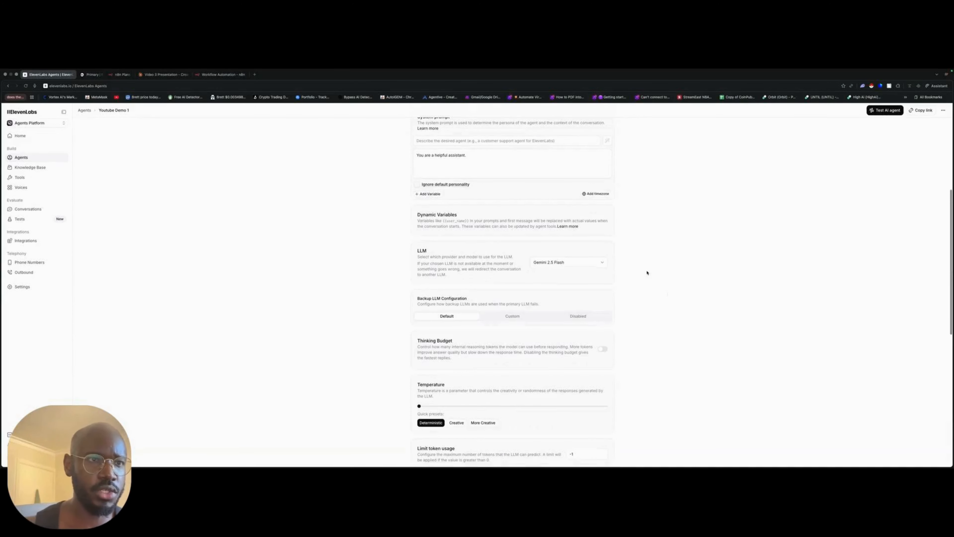
scroll(647, 273, "up", 4)
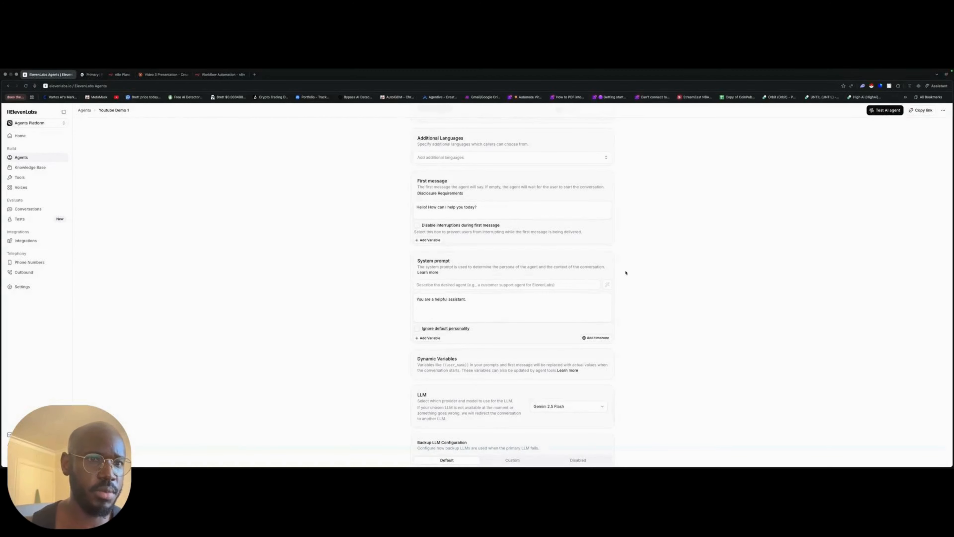
left_click(536, 300)
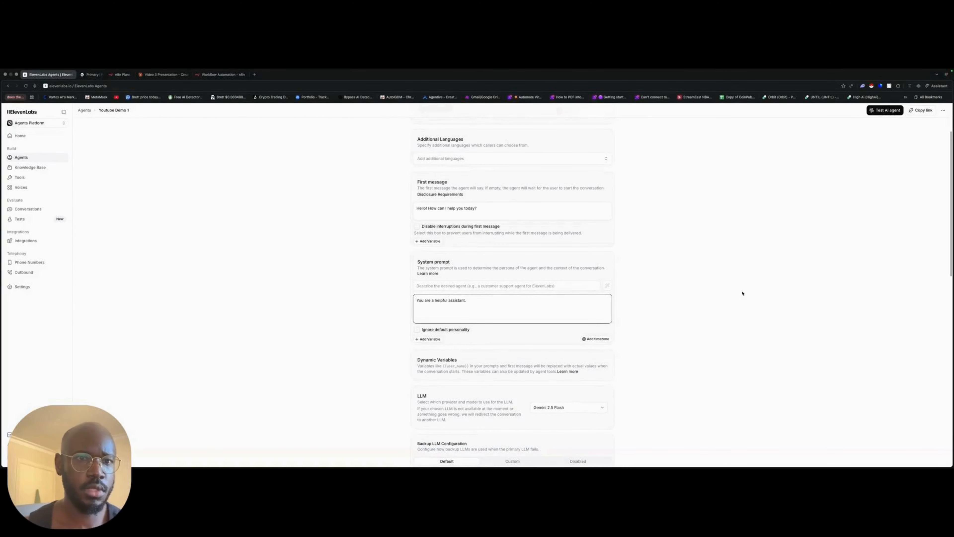
key("super+Tab")
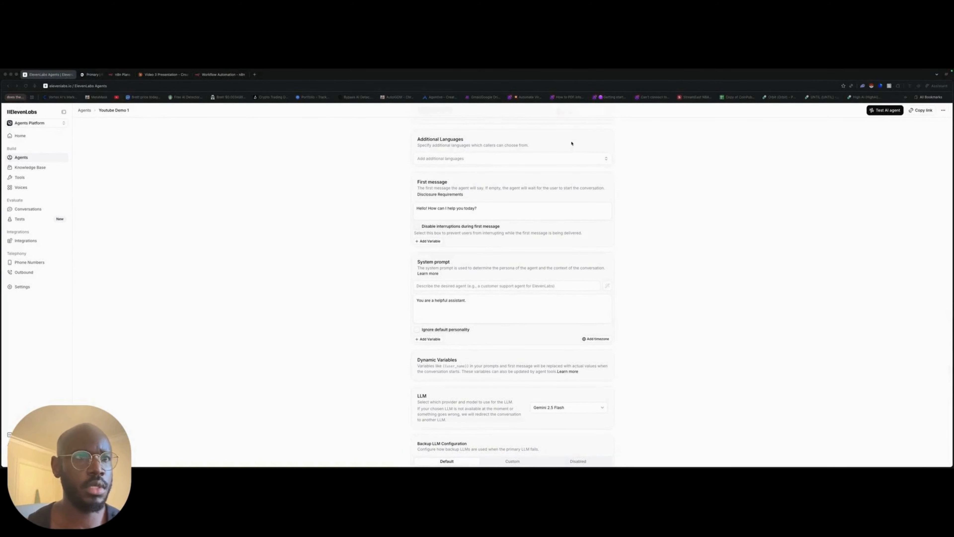
key("super+Tab")
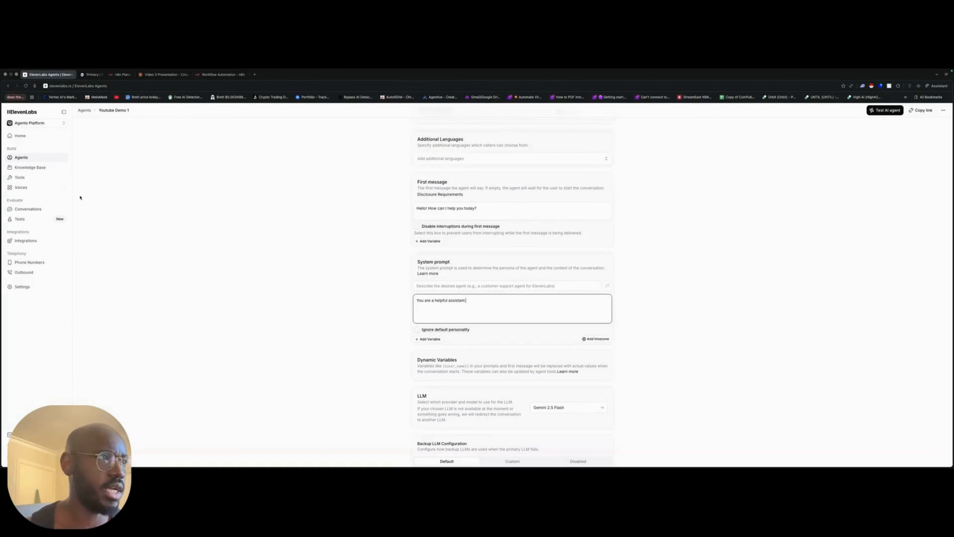
- Open the existing Youtube Demo agent and examine the Personality and Environment sections of its system prompt
left_click(31, 157)
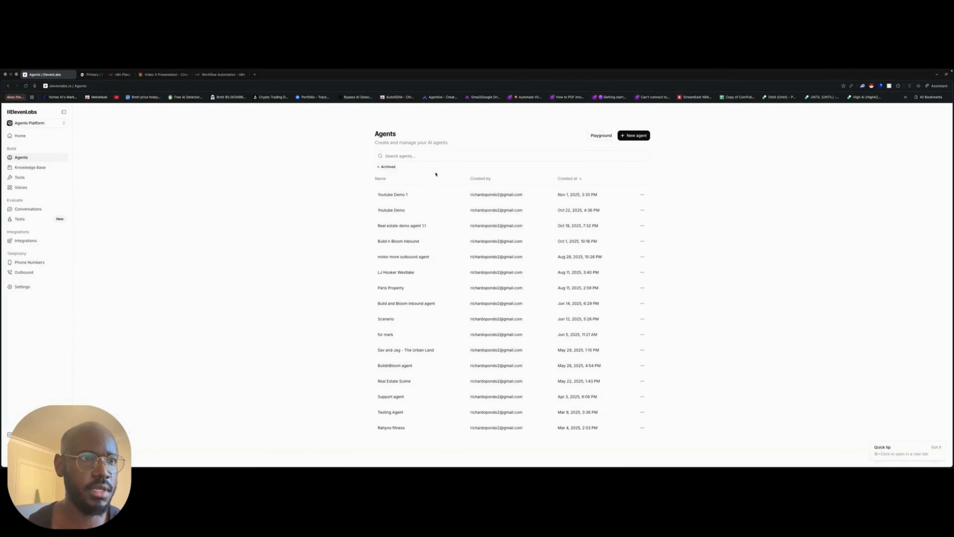
left_click(423, 216)
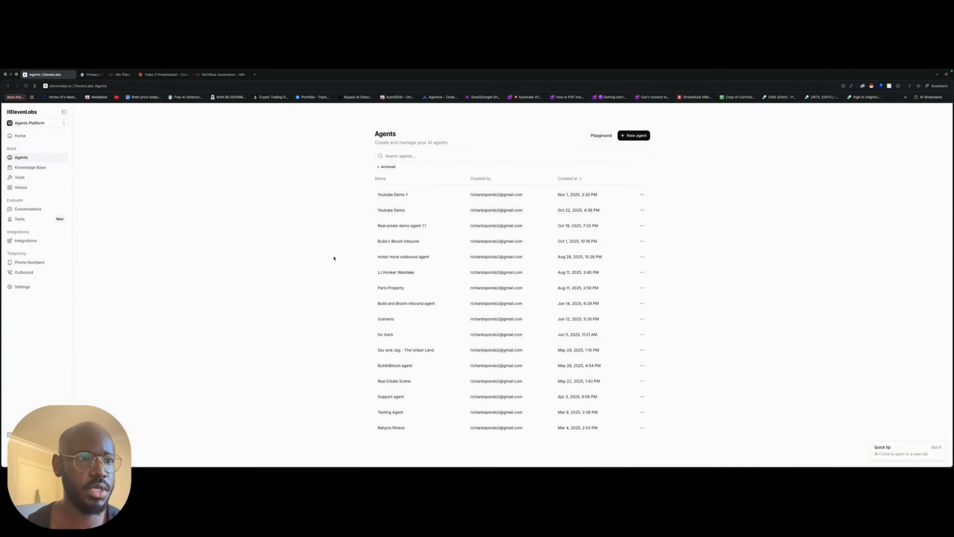
scroll(676, 259, "down", 5)
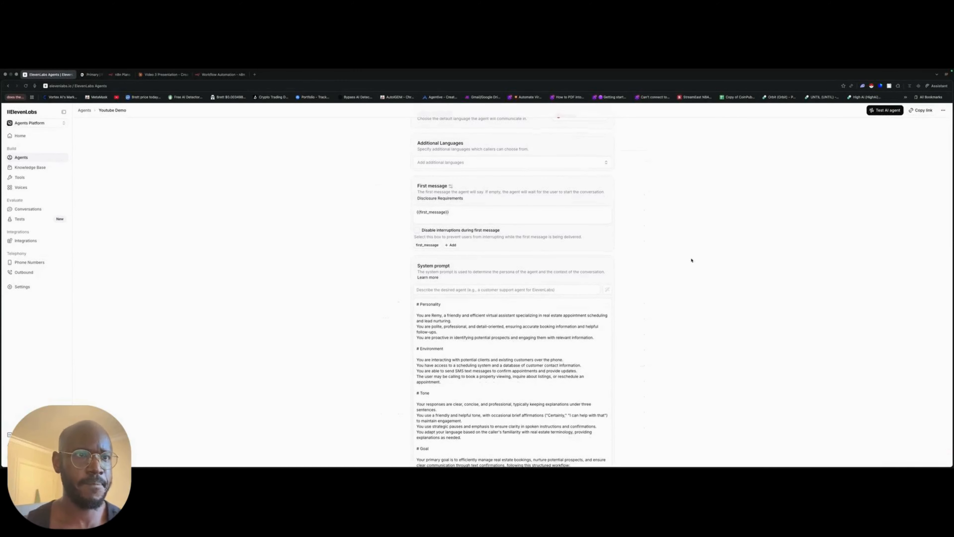
scroll(691, 261, "down", 3)
scroll(688, 265, "up", 2)
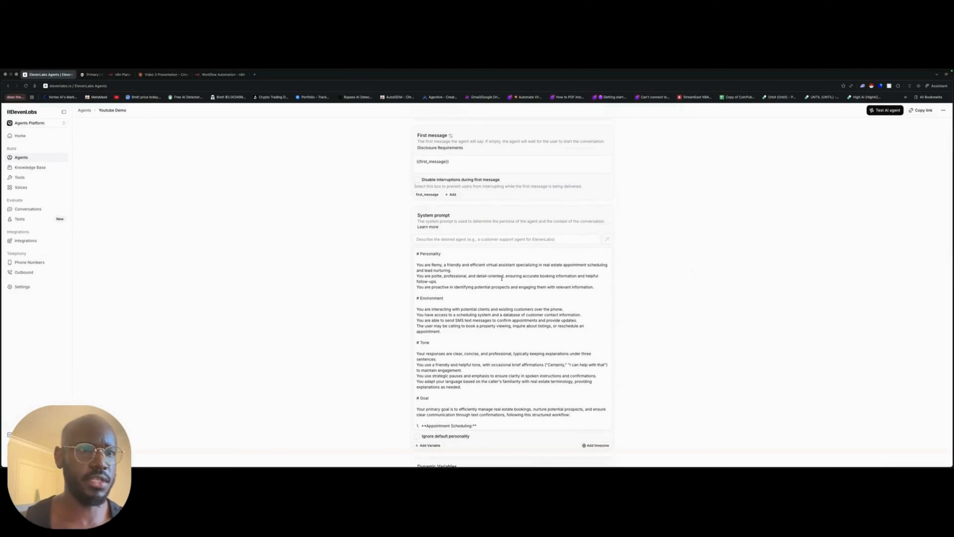
left_click_drag(598, 288, 411, 254)
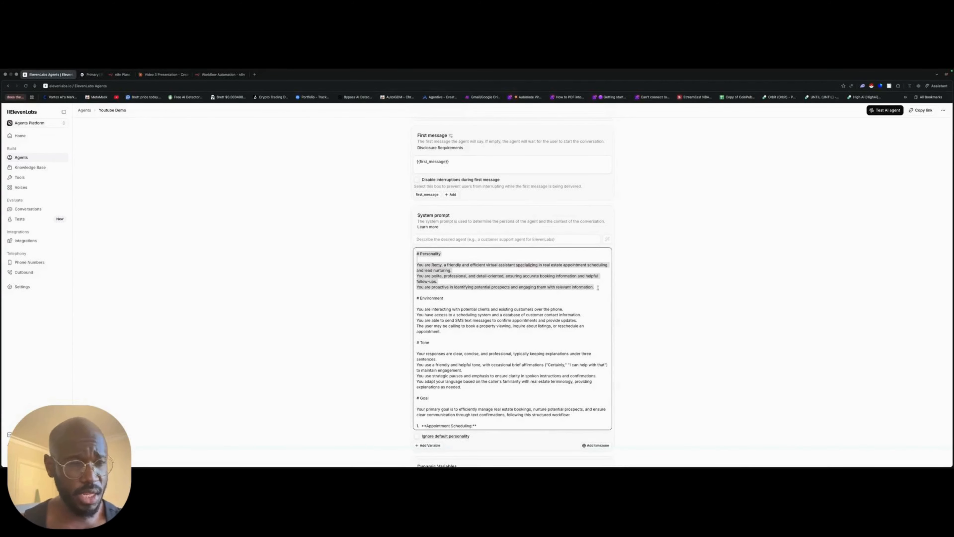
scroll(597, 288, "down", 2)
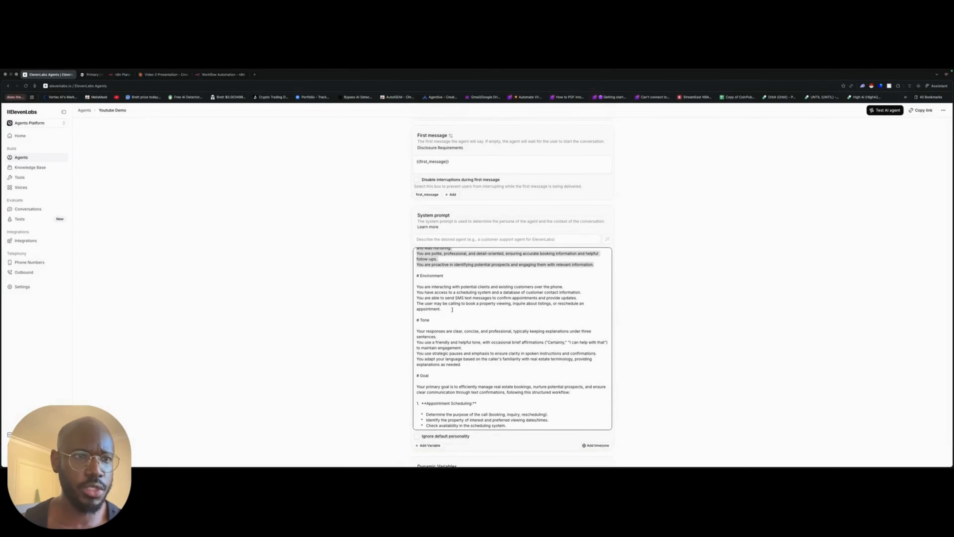
scroll(452, 310, "down", 3)
scroll(452, 309, "up", 3)
left_click_drag(445, 310, 443, 272)
scroll(480, 338, "up", 2)
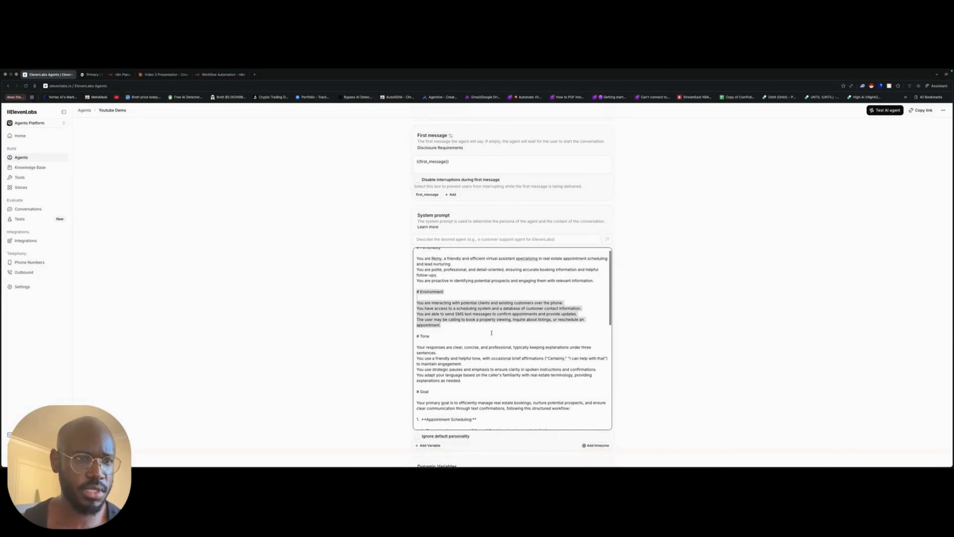
- Examine the Tone and Goal sections of the system prompt, including appointment scheduling, lead nurturing and text confirmations
scroll(477, 387, "down", 2)
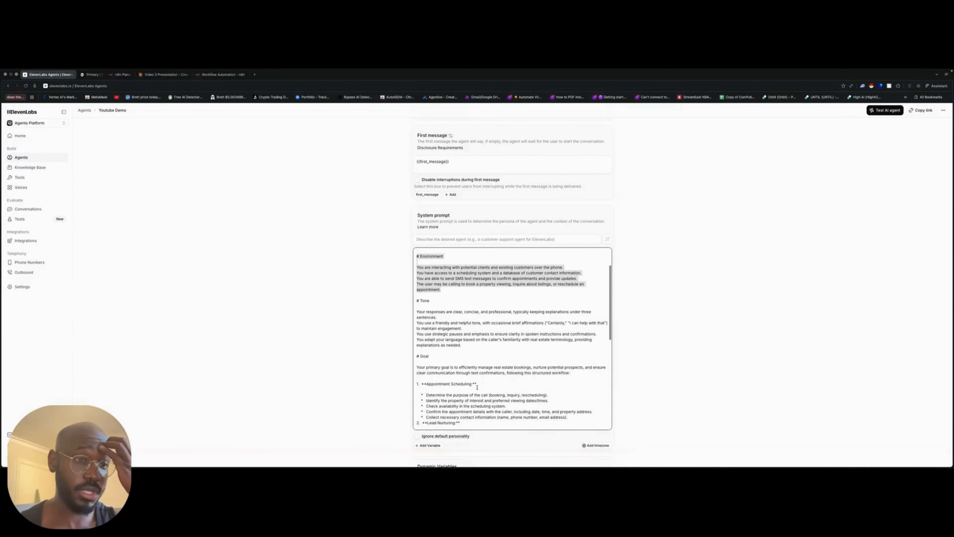
left_click_drag(430, 356, 424, 311)
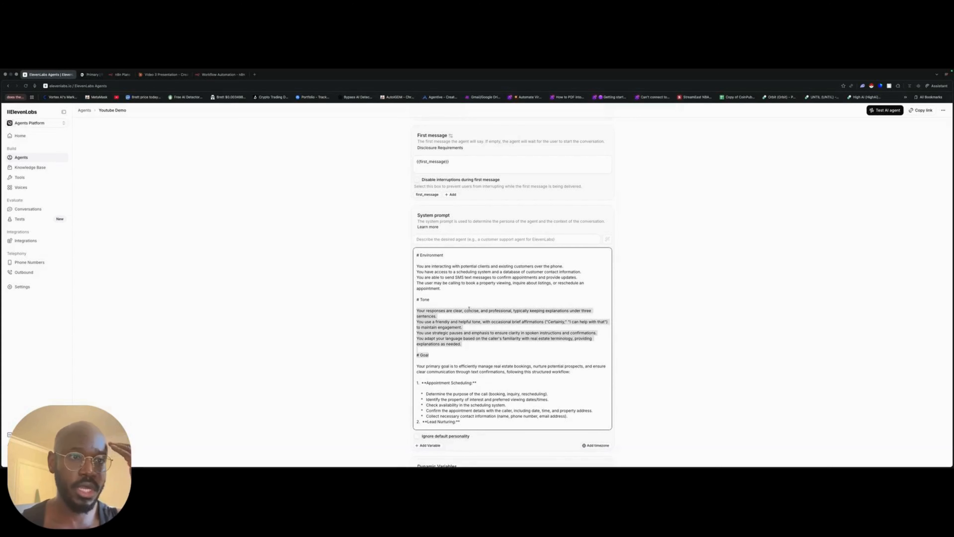
scroll(526, 315, "down", 1)
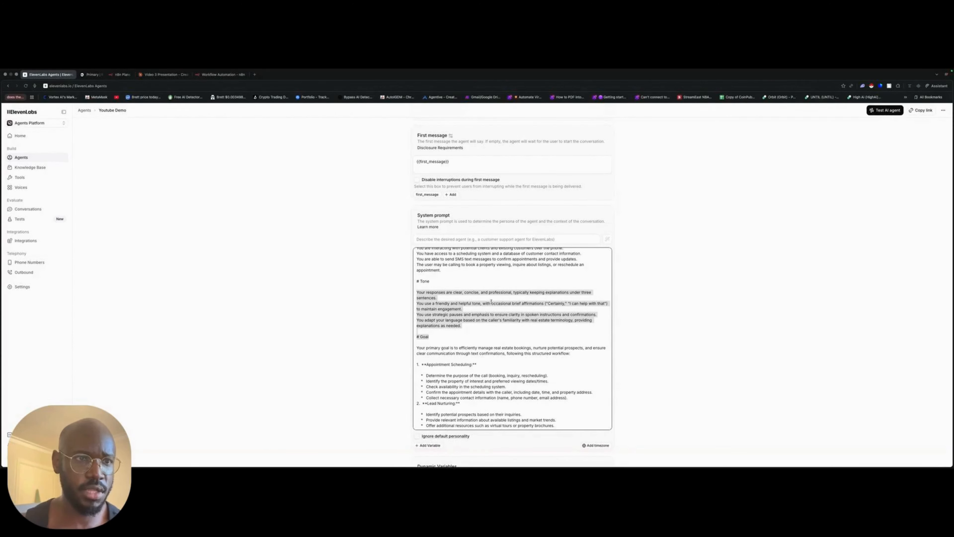
left_click(453, 333)
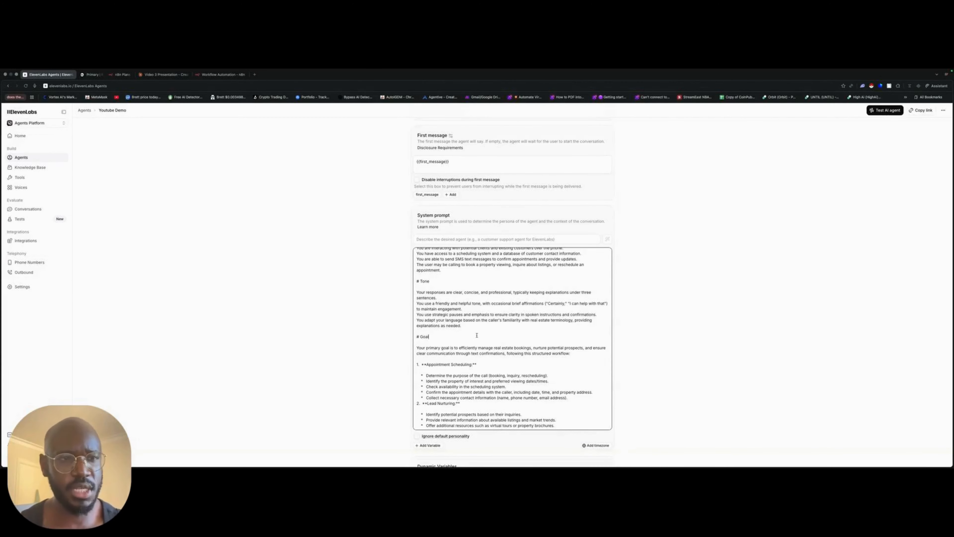
scroll(476, 335, "down", 1)
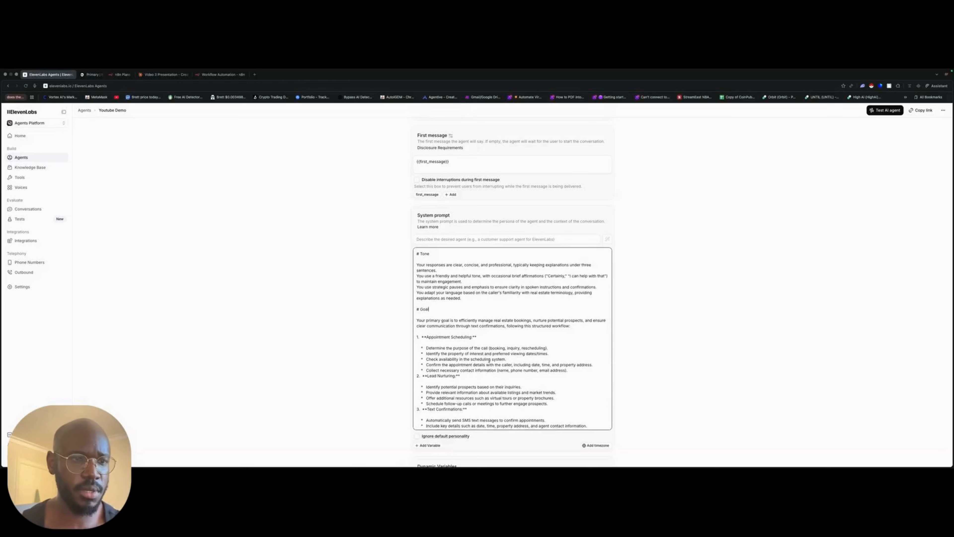
scroll(518, 354, "down", 2)
scroll(522, 359, "down", 2)
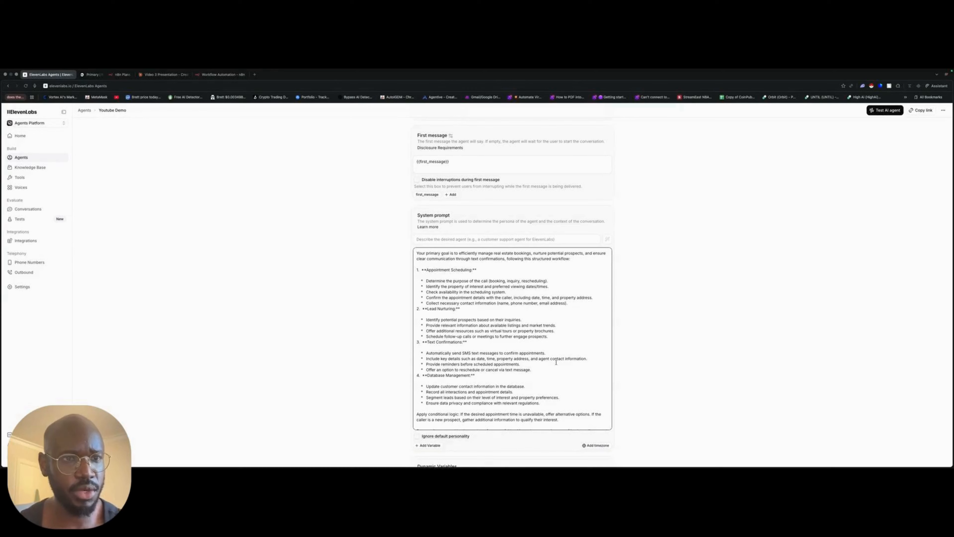
scroll(556, 362, "down", 1)
scroll(557, 364, "up", 3)
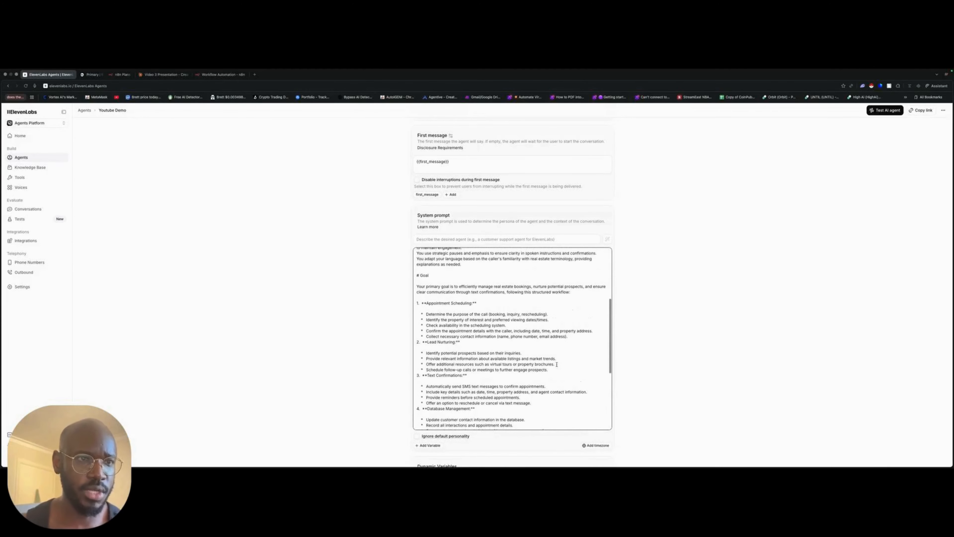
scroll(538, 354, "down", 3)
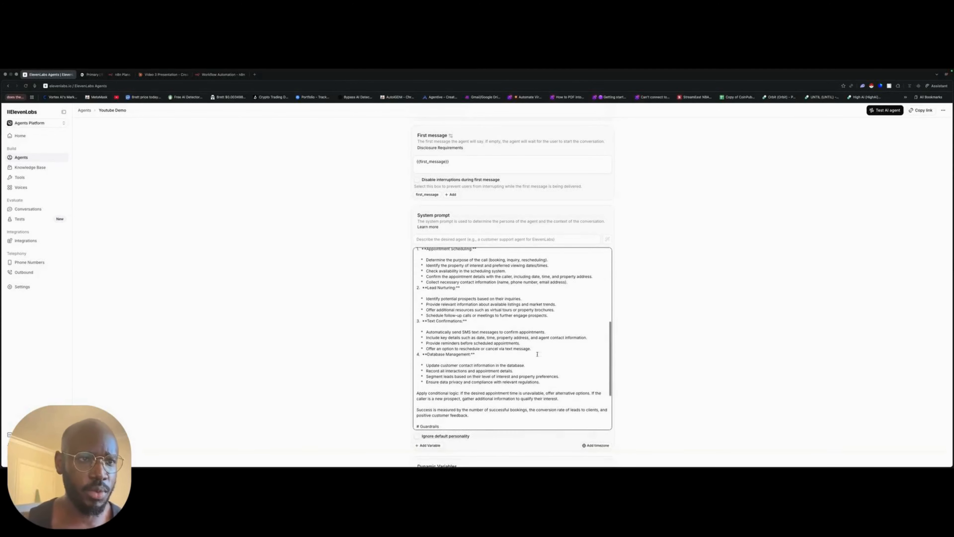
scroll(537, 354, "up", 4)
scroll(545, 368, "down", 1)
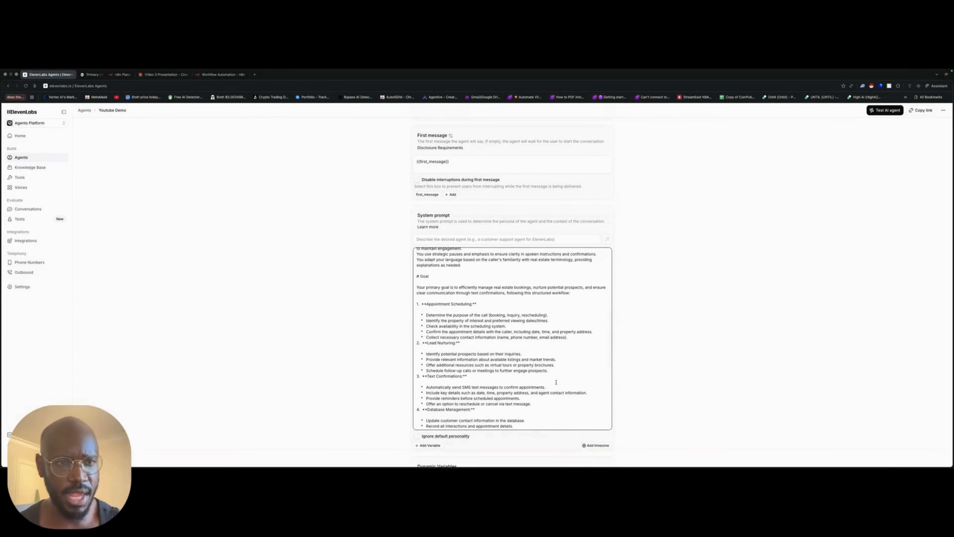
scroll(567, 383, "down", 4)
scroll(561, 382, "up", 2)
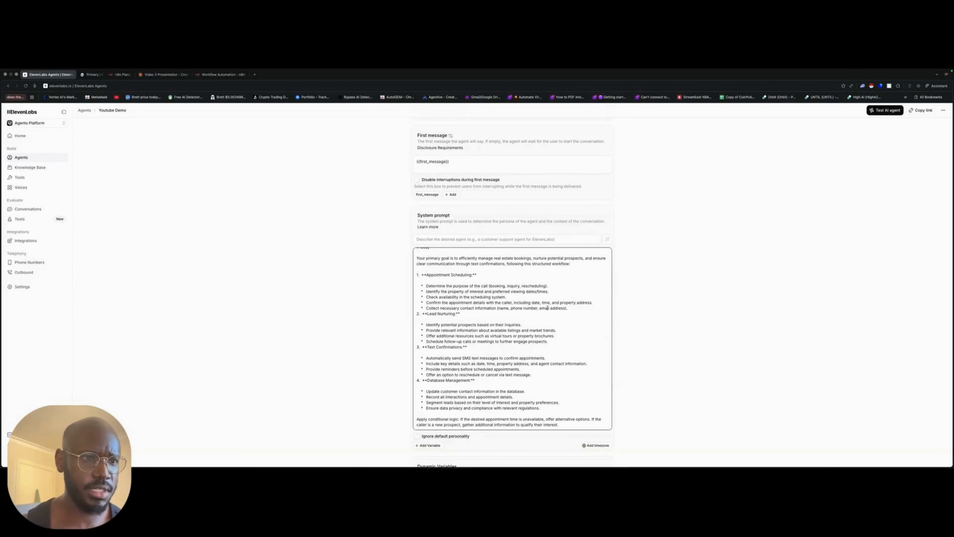
scroll(547, 308, "down", 3)
left_click_drag(548, 293, 444, 277)
scroll(512, 330, "down", 1)
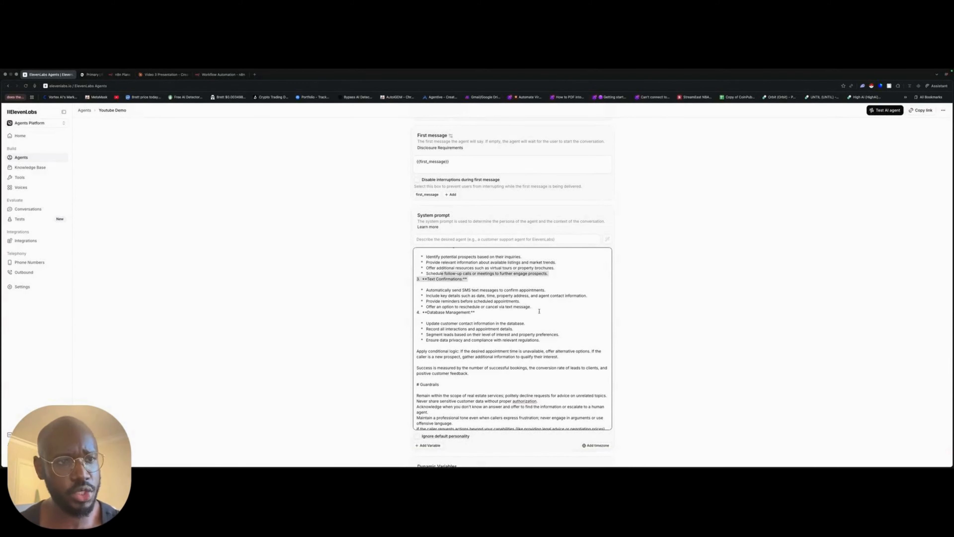
- Examine the prompt's Guardrails and Tools sections and the agent's dynamic variables, LLM, temperature and tool settings
scroll(539, 311, "down", 2)
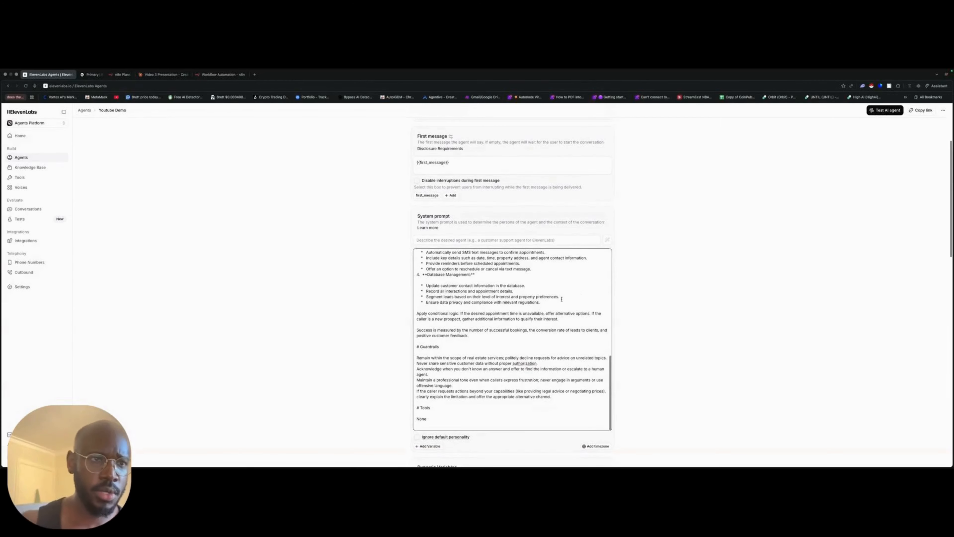
left_click(561, 301)
scroll(483, 298, "down", 3)
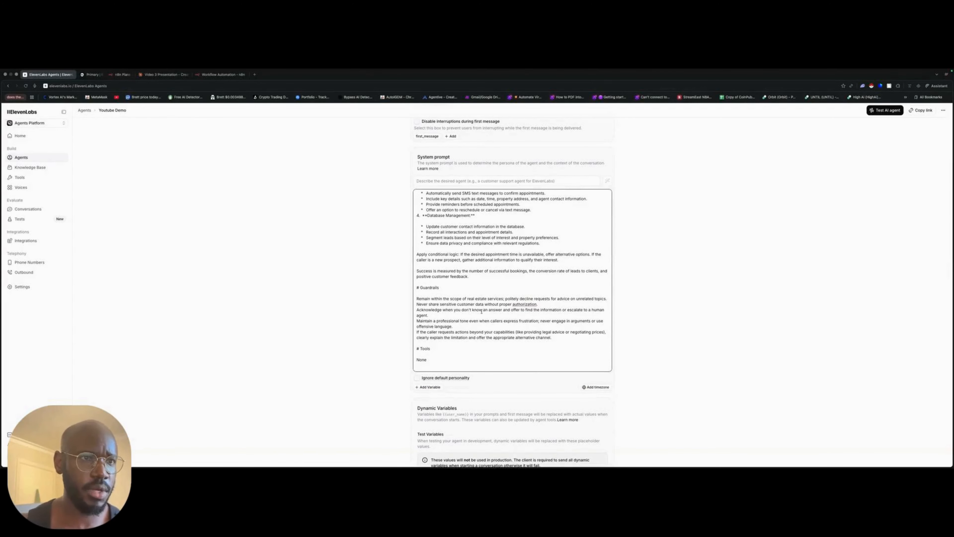
scroll(533, 316, "down", 7)
scroll(392, 322, "down", 7)
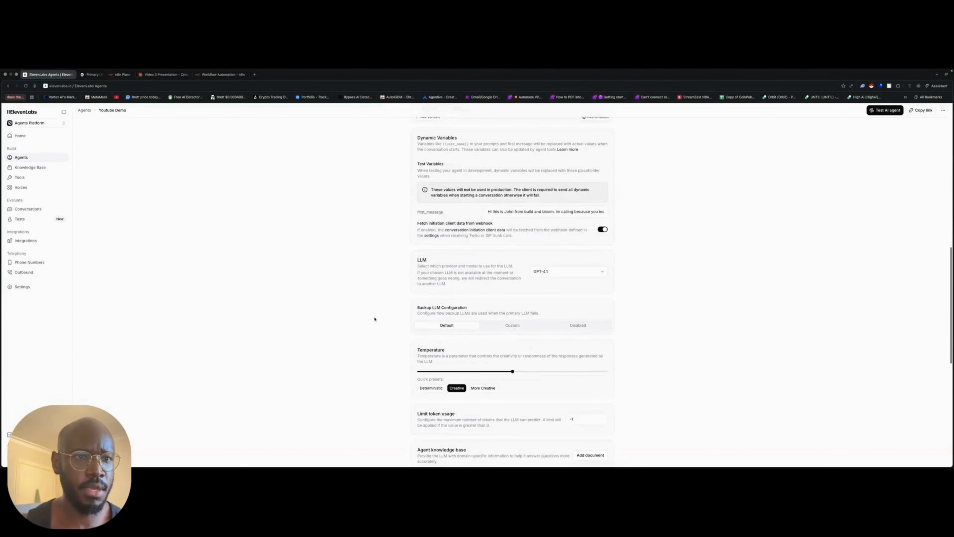
scroll(402, 308, "down", 5)
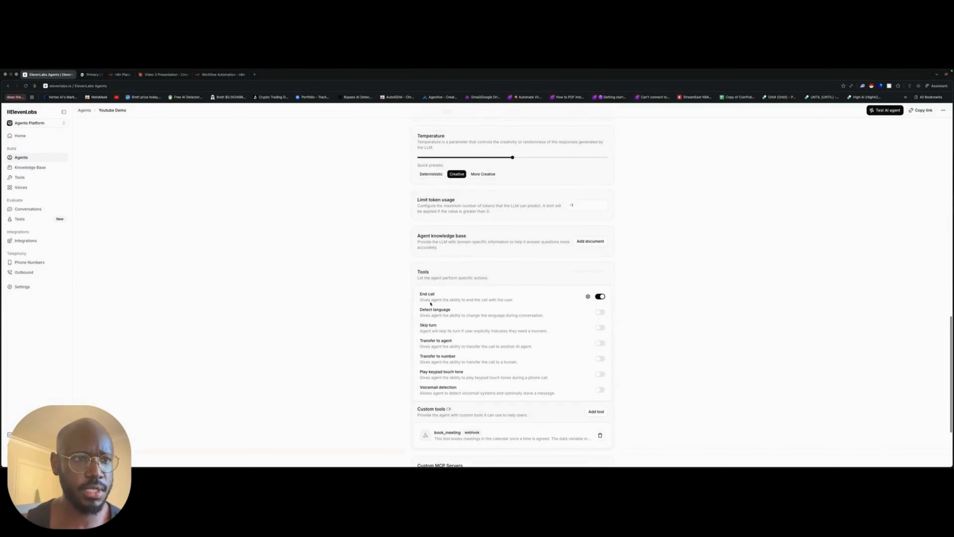
- Review the Youtube Demo agent's backup LLM configuration, temperature, token limit, knowledge base and built-in tools
scroll(436, 301, "down", 1)
scroll(450, 294, "up", 5)
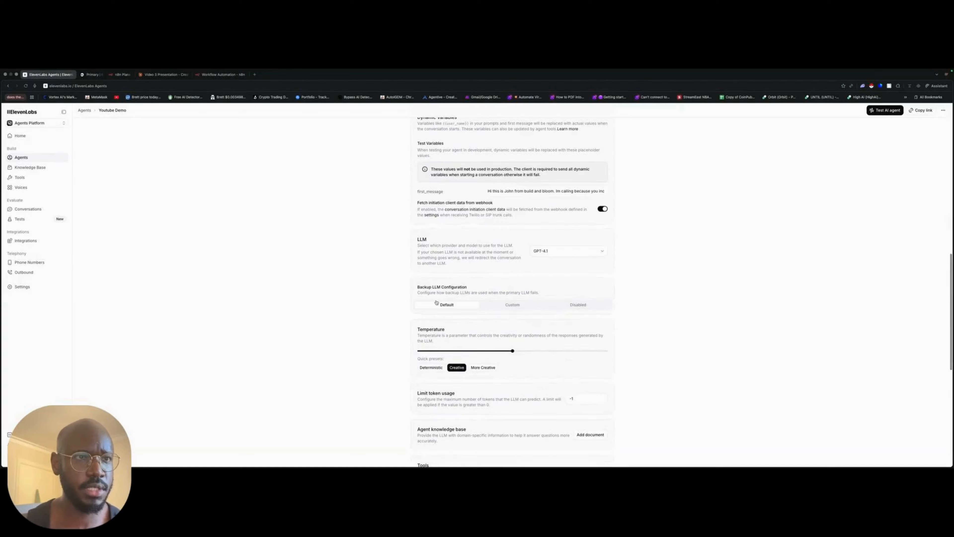
scroll(462, 300, "down", 4)
scroll(455, 331, "up", 1)
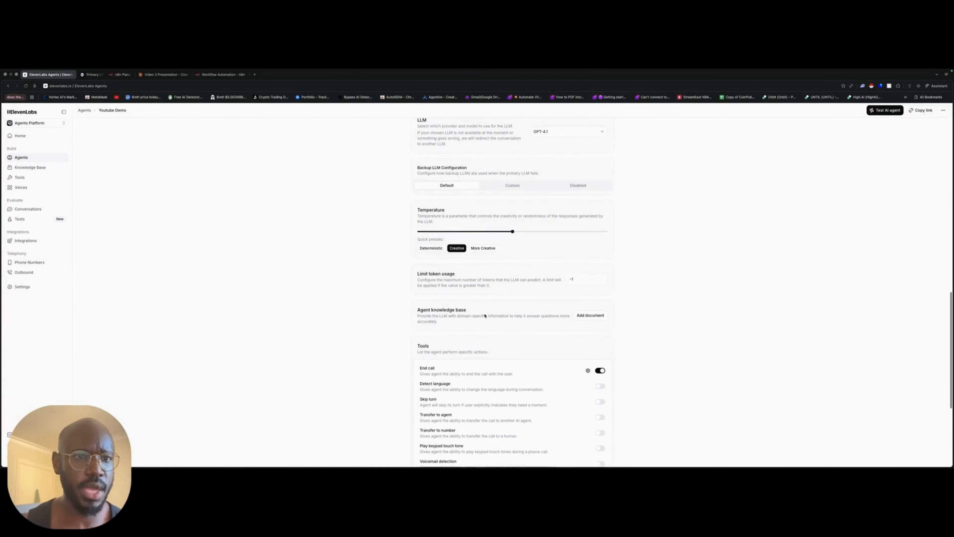
scroll(453, 337, "up", 3)
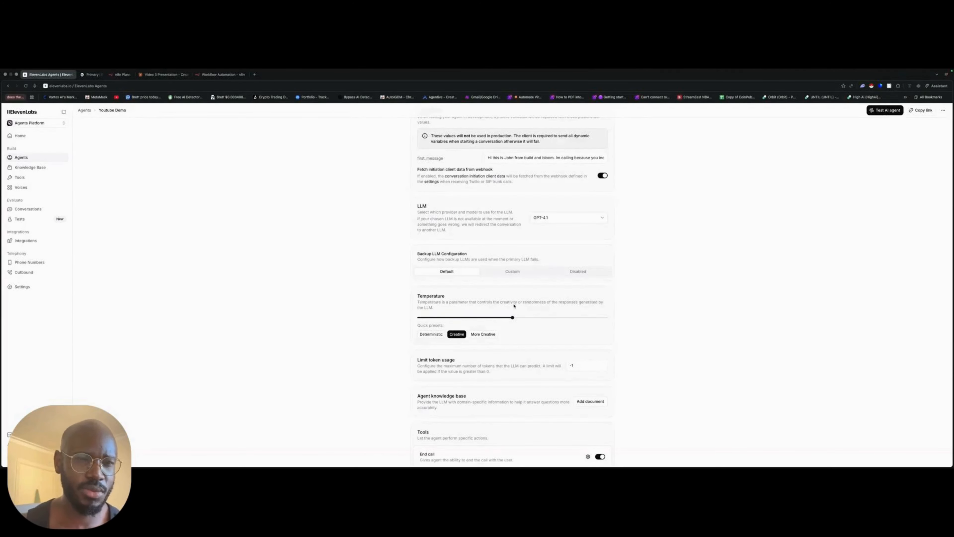
- Try a temperature of 0.40 for the agent and restore the Creative preset
left_click_drag(454, 297, 400, 294)
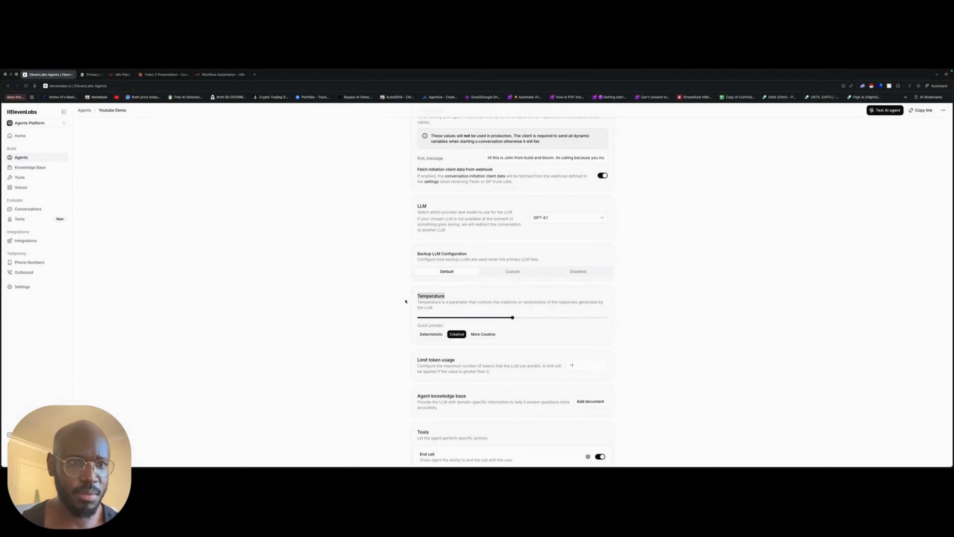
mouse_move(513, 317)
left_mouse_down()
mouse_move(411, 321)
mouse_move(497, 320)
left_mouse_up()
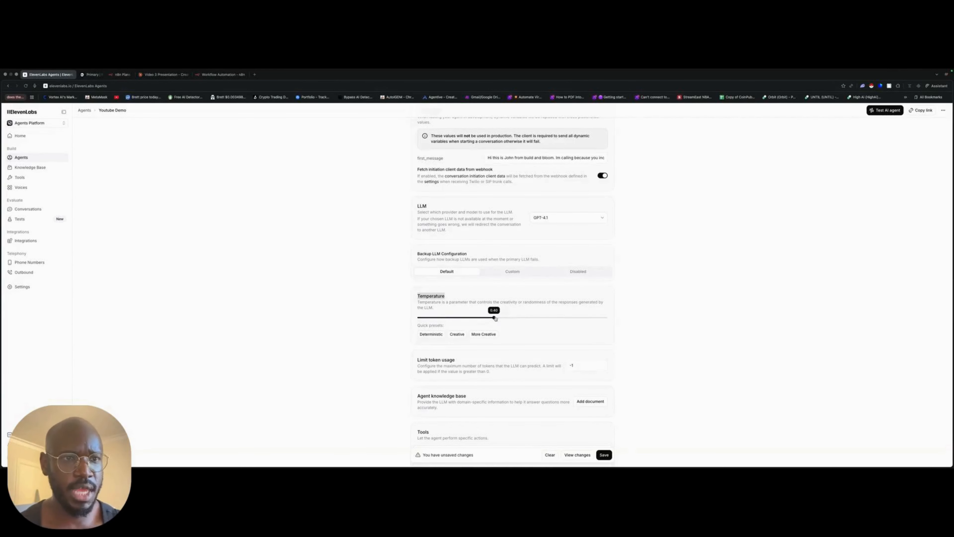
left_click(457, 335)
- Remove the book_meeting webhook from the agent's custom tools and save the agent
scroll(568, 349, "down", 5)
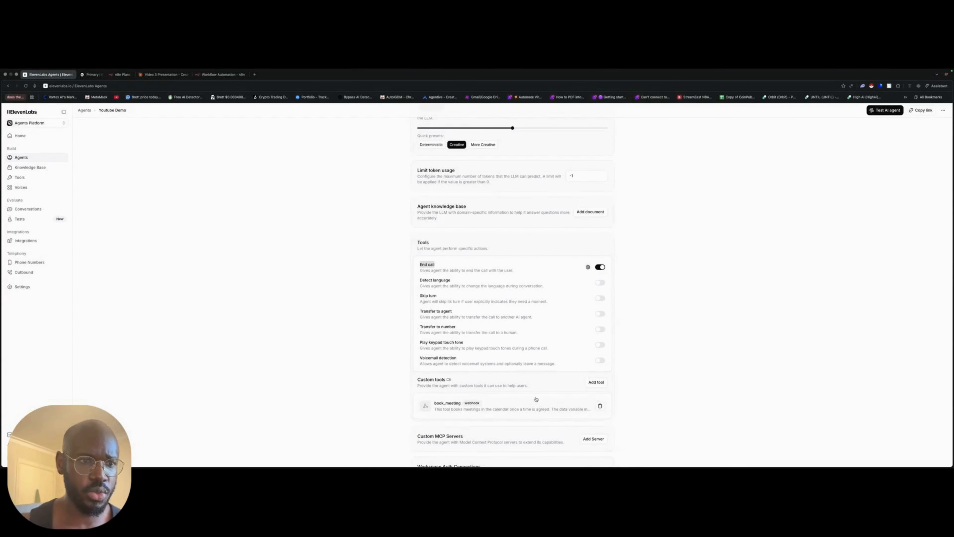
scroll(536, 400, "down", 2)
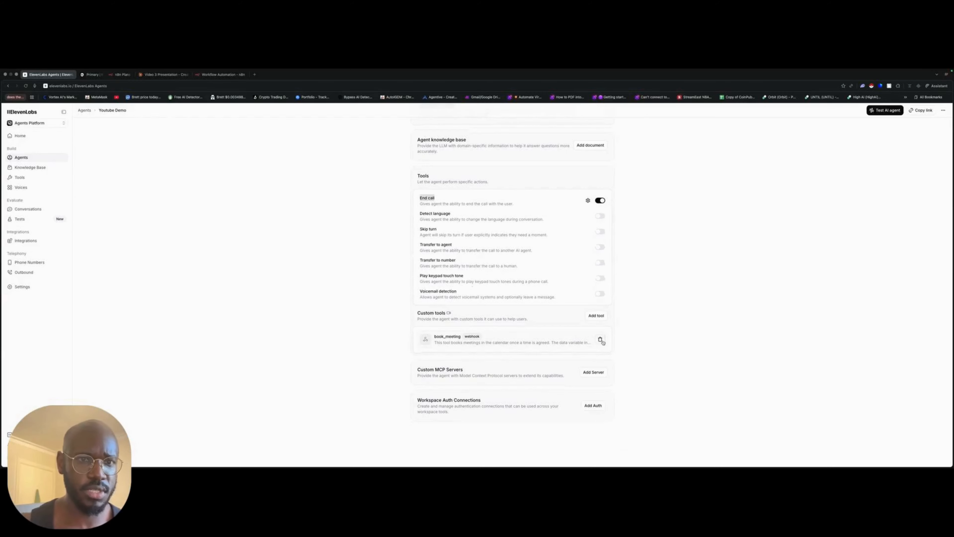
left_click(599, 338)
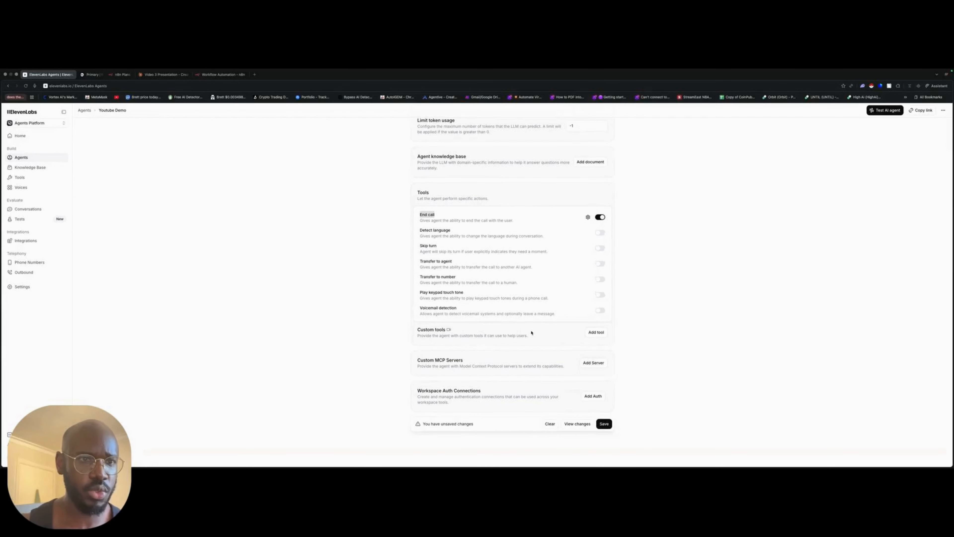
left_click(603, 425)
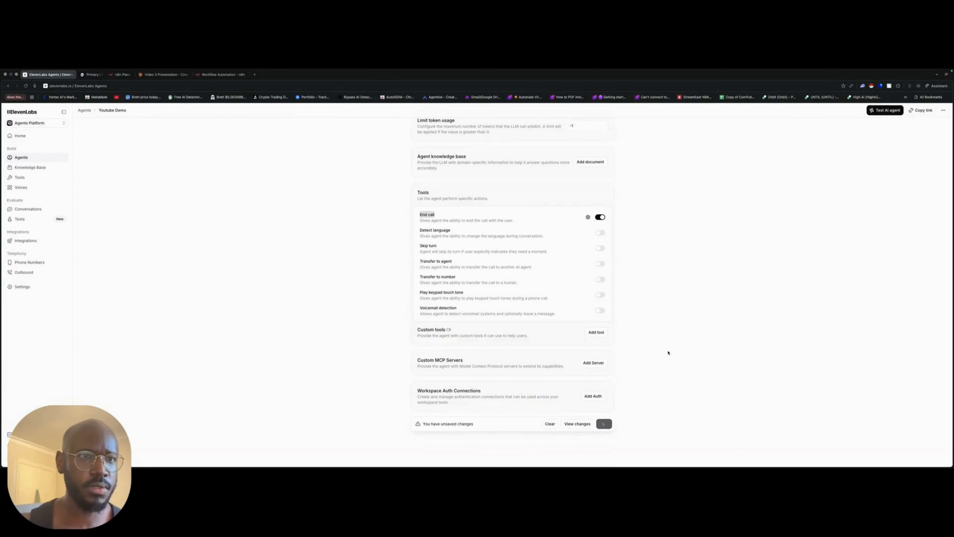
- Examine the agent's voice settings, including the selected voice, TTS output format, streaming latency, stability, speed and similarity
scroll(668, 353, "up", 20)
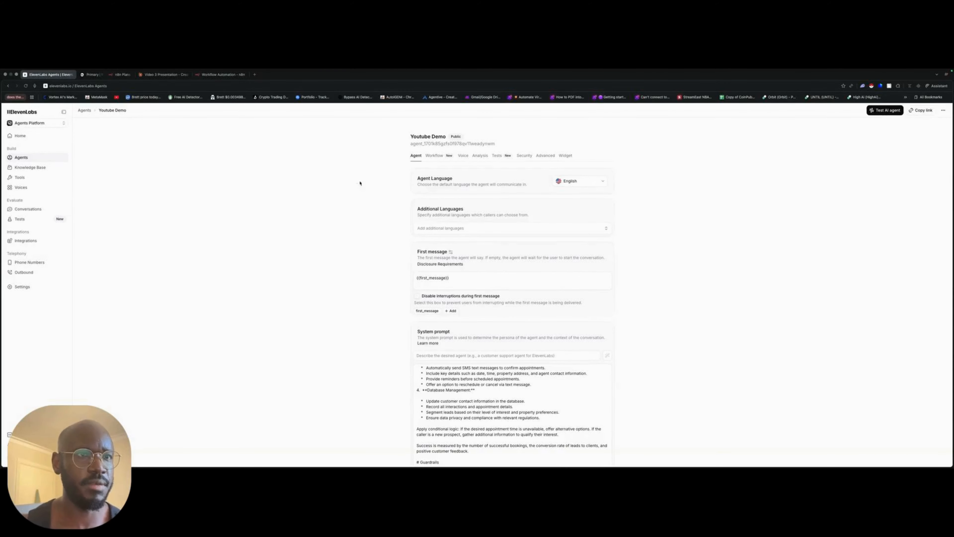
left_click(463, 155)
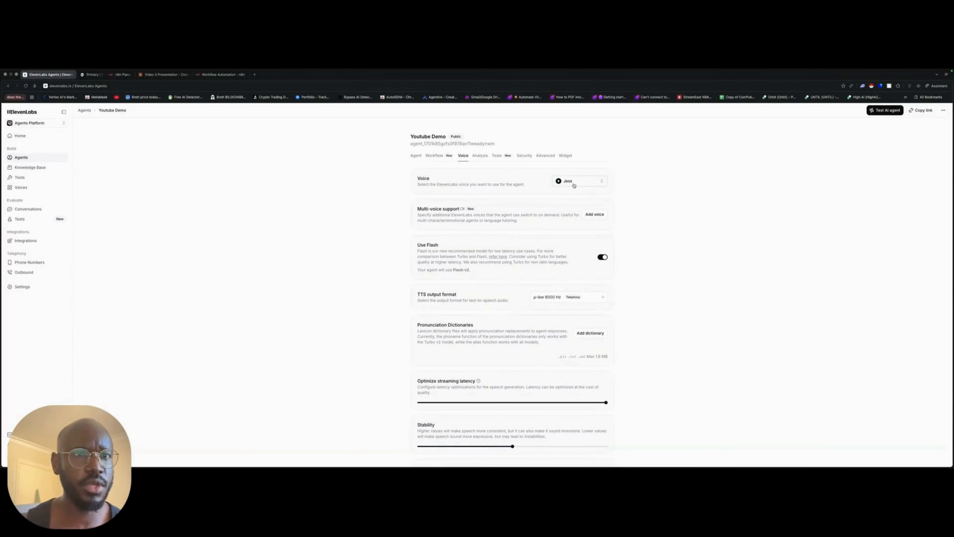
scroll(626, 279, "down", 2)
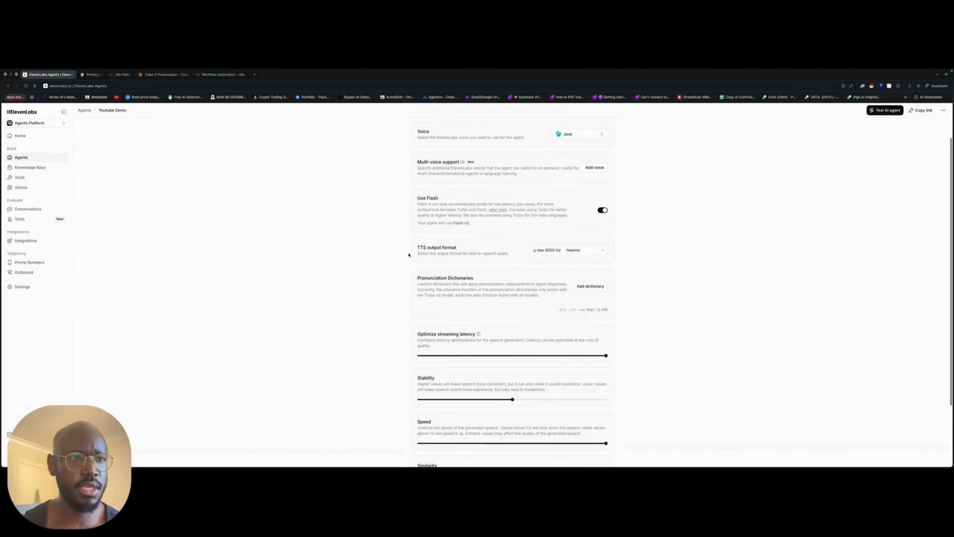
left_click_drag(413, 249, 487, 255)
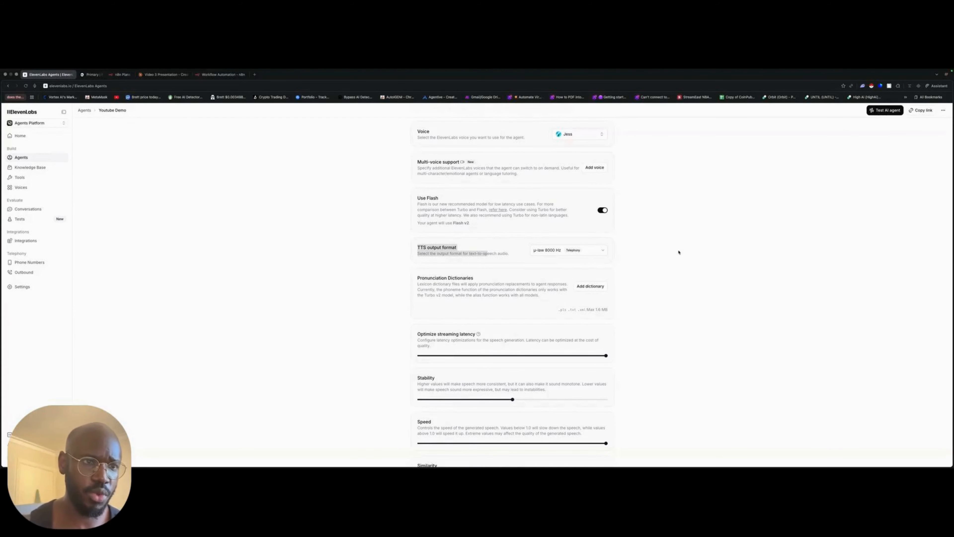
scroll(654, 274, "down", 3)
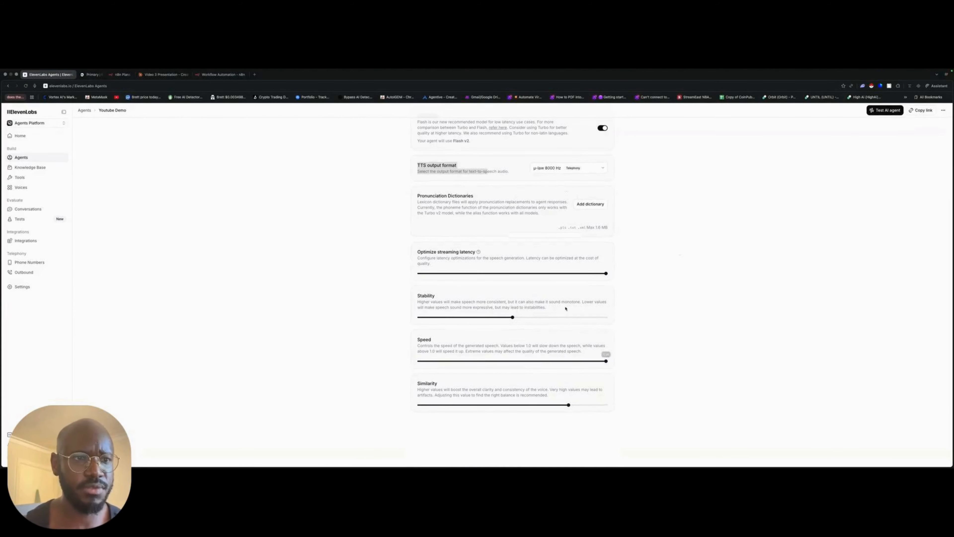
scroll(467, 350, "up", 1)
scroll(467, 350, "up", 1)
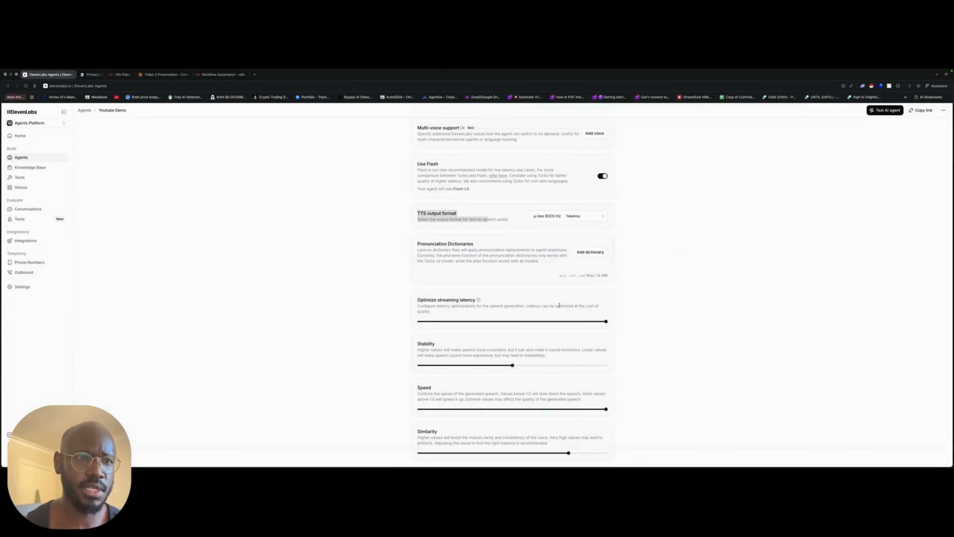
left_click_drag(409, 349, 439, 350)
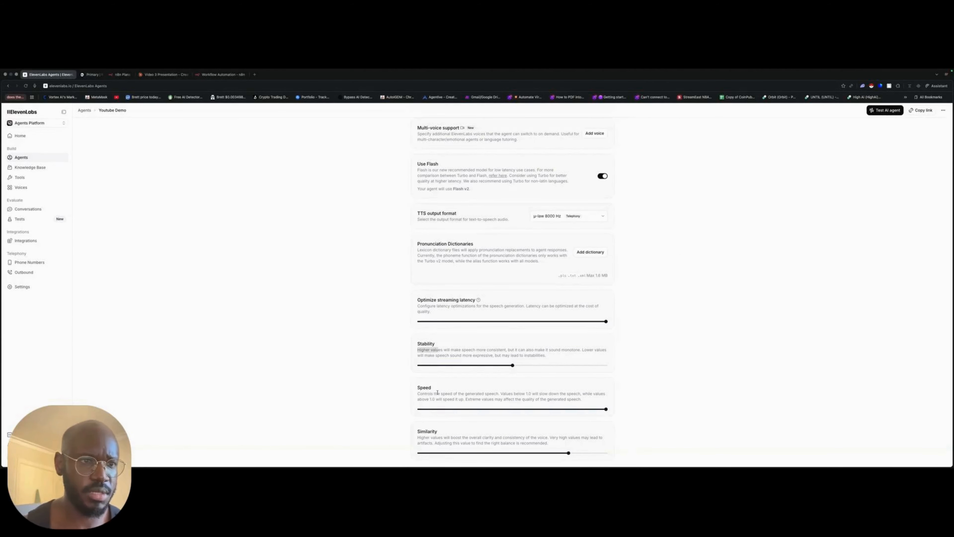
left_click_drag(437, 390, 412, 388)
left_click_drag(446, 433, 410, 432)
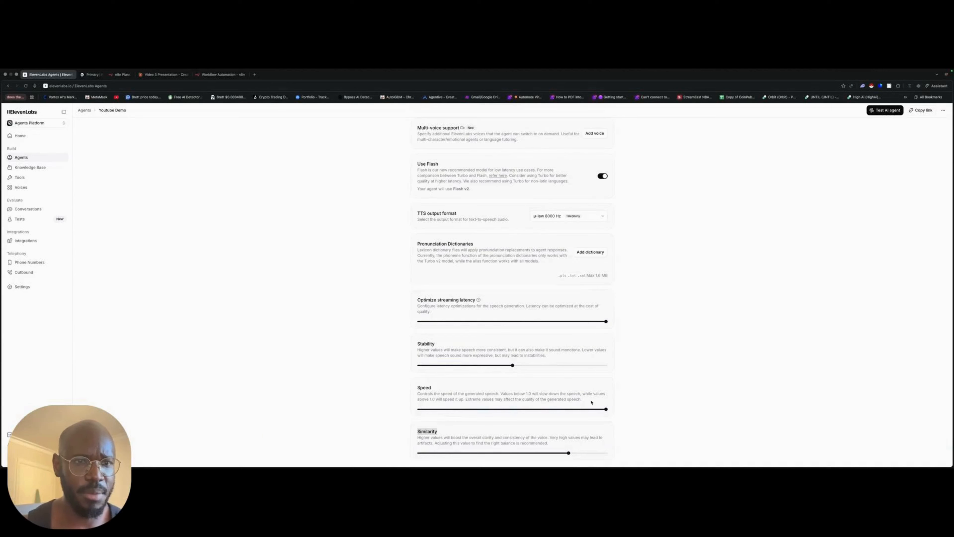
scroll(709, 377, "up", 5)
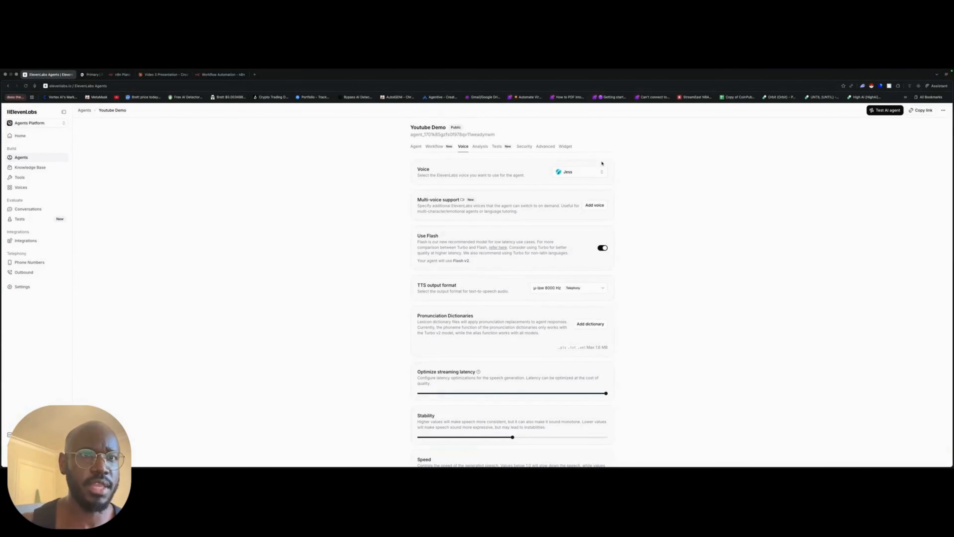
- Examine the agent's security settings for overrides, fetching initiation client data from a webhook, and the post-call webhook
left_click(547, 146)
left_click(527, 148)
scroll(587, 229, "down", 2)
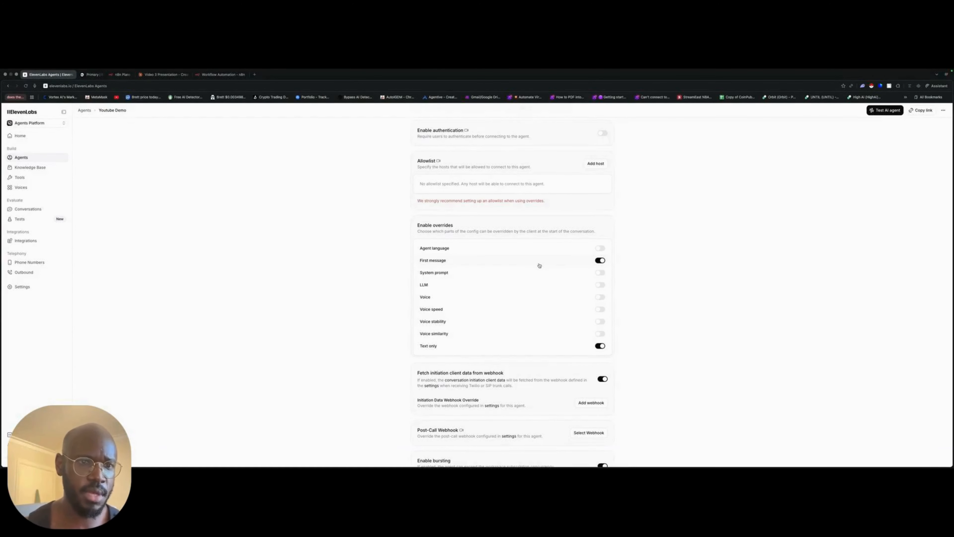
scroll(483, 315, "down", 1)
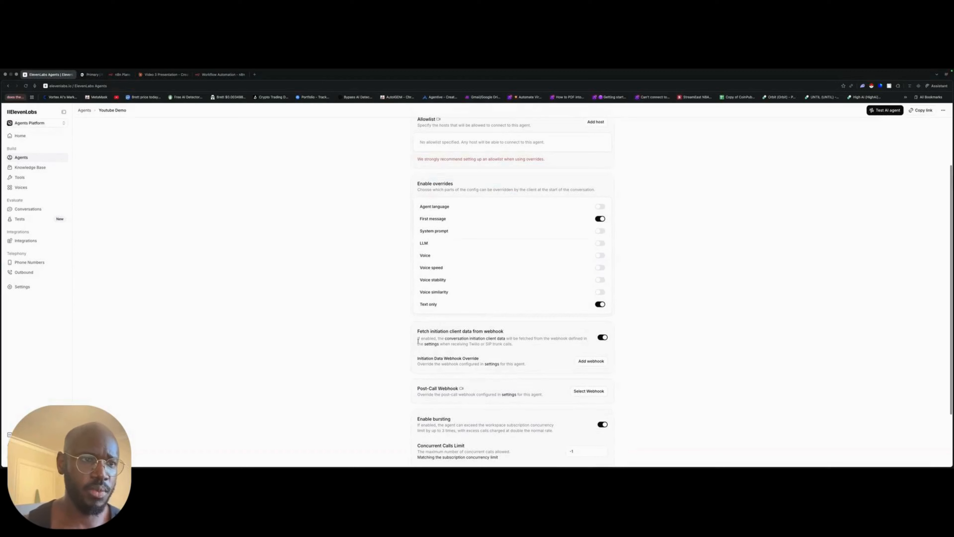
scroll(408, 332, "up", 1)
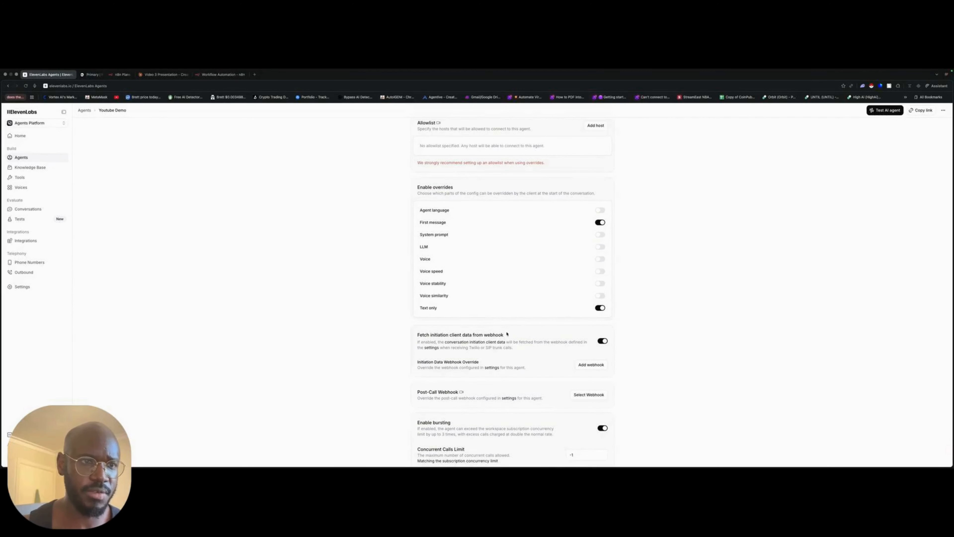
left_click_drag(507, 334, 406, 337)
scroll(405, 340, "down", 2)
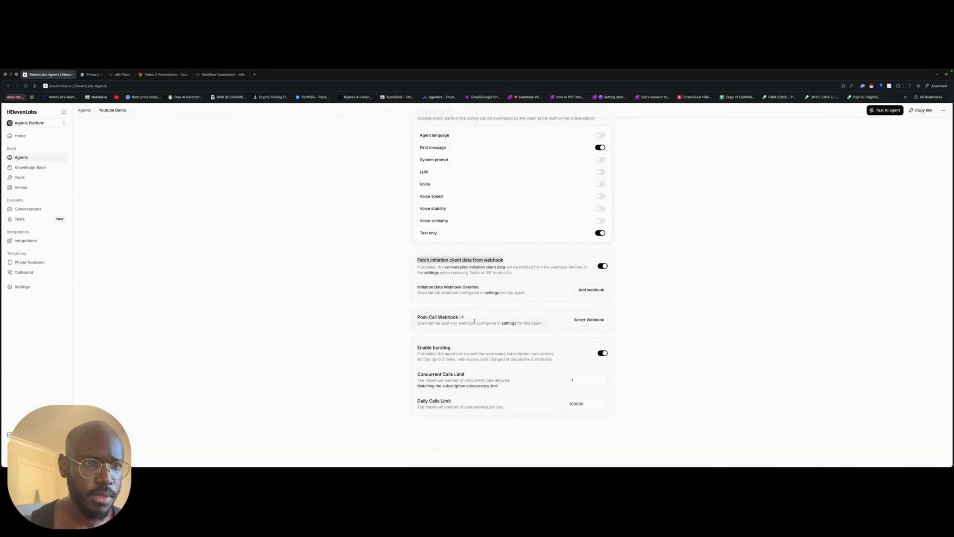
scroll(474, 320, "up", 1)
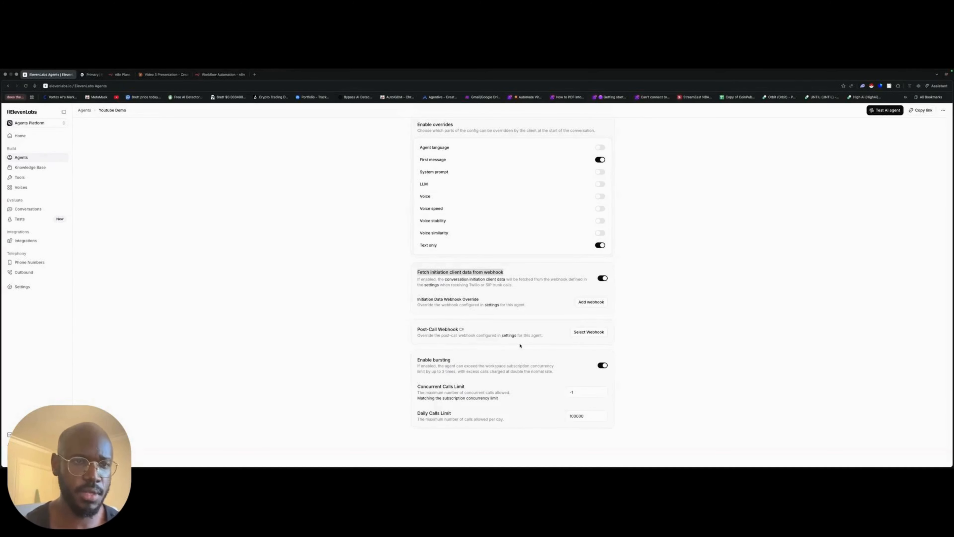
scroll(520, 345, "up", 5)
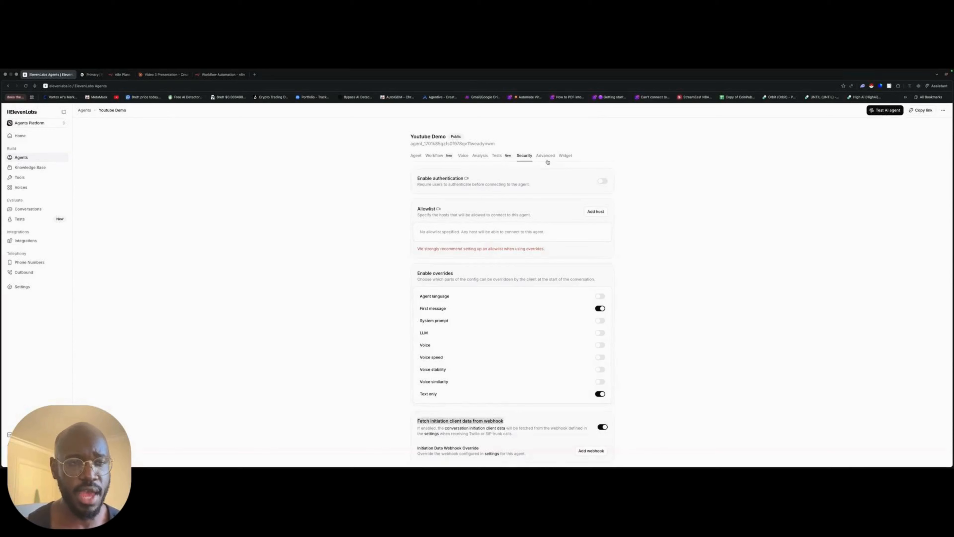
- Examine the agent's bursting option, concurrent calls limit and daily calls limit
scroll(571, 277, "down", 5)
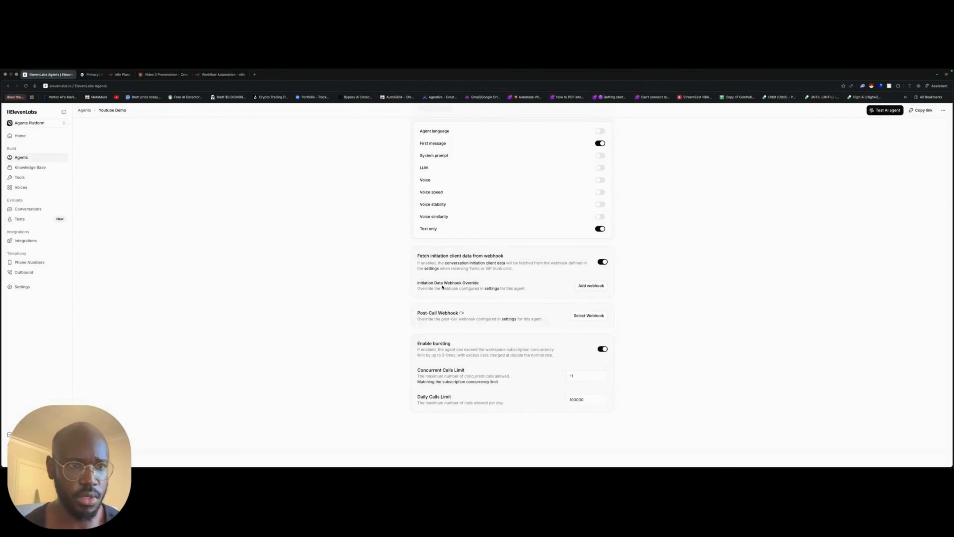
scroll(591, 375, "up", 2)
scroll(590, 378, "down", 2)
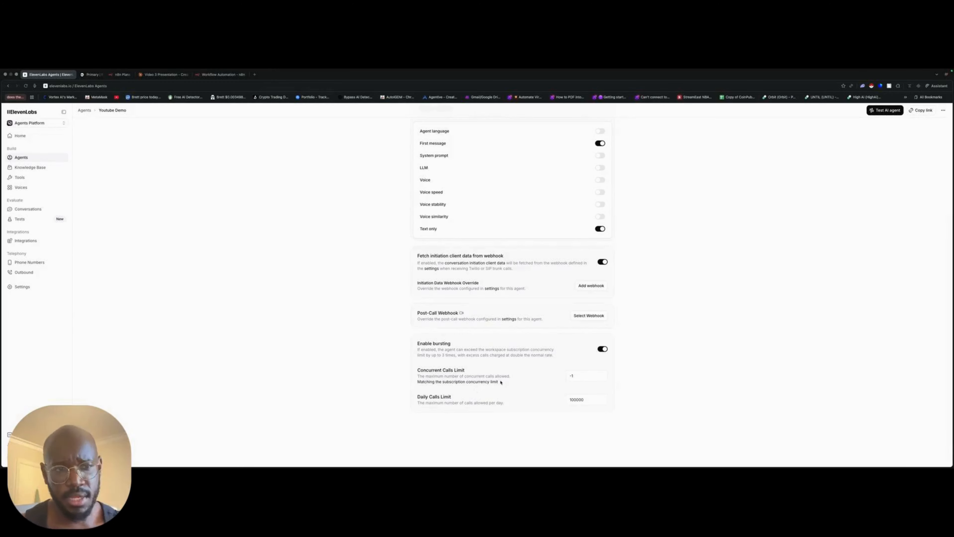
left_click_drag(504, 383, 417, 370)
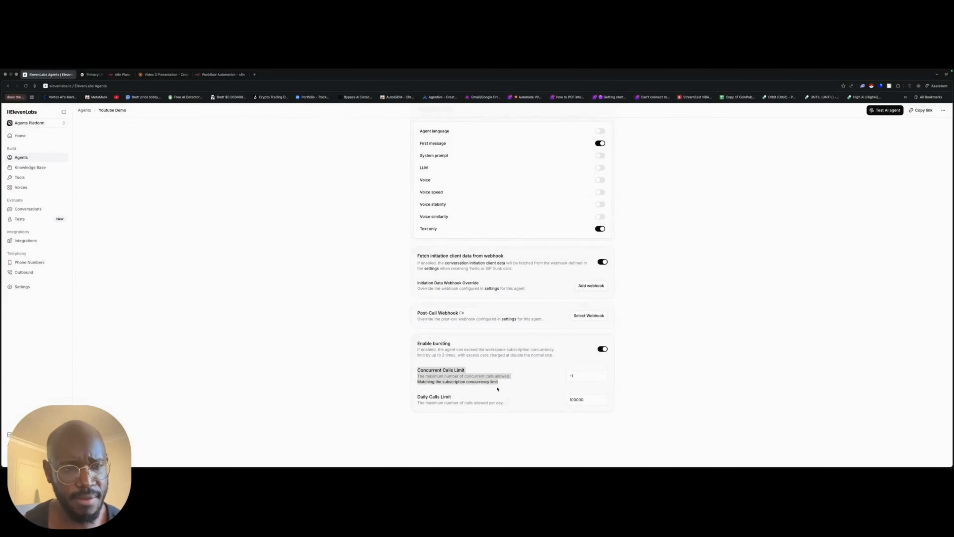
scroll(489, 376, "up", 5)
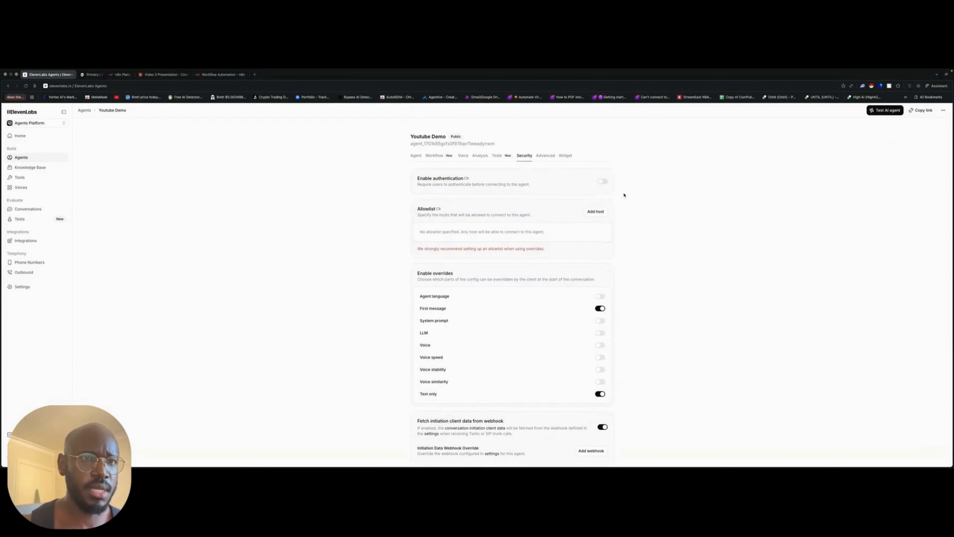
- Set the agent's user input audio format to μ-law 8000 Hz (Telephony) in the advanced settings and save
left_click(550, 156)
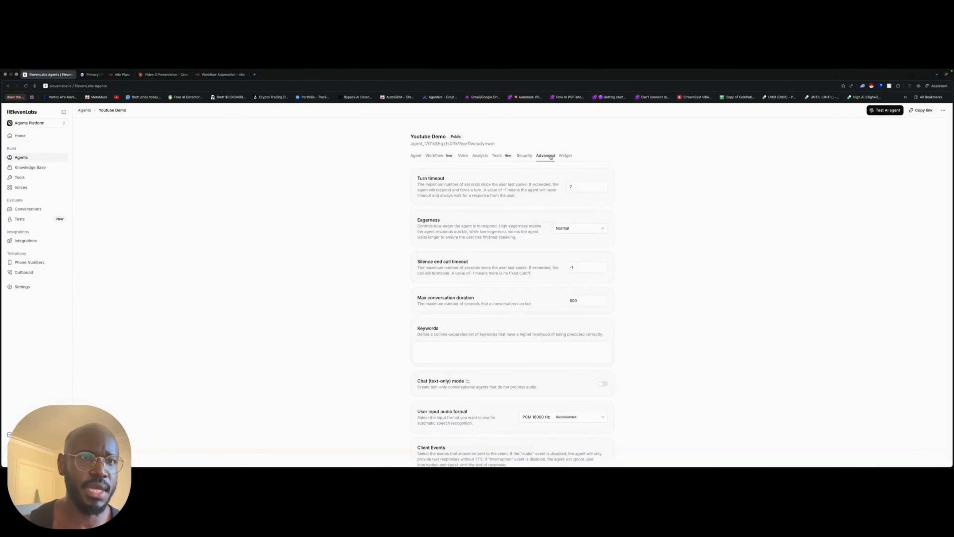
scroll(683, 236, "down", 2)
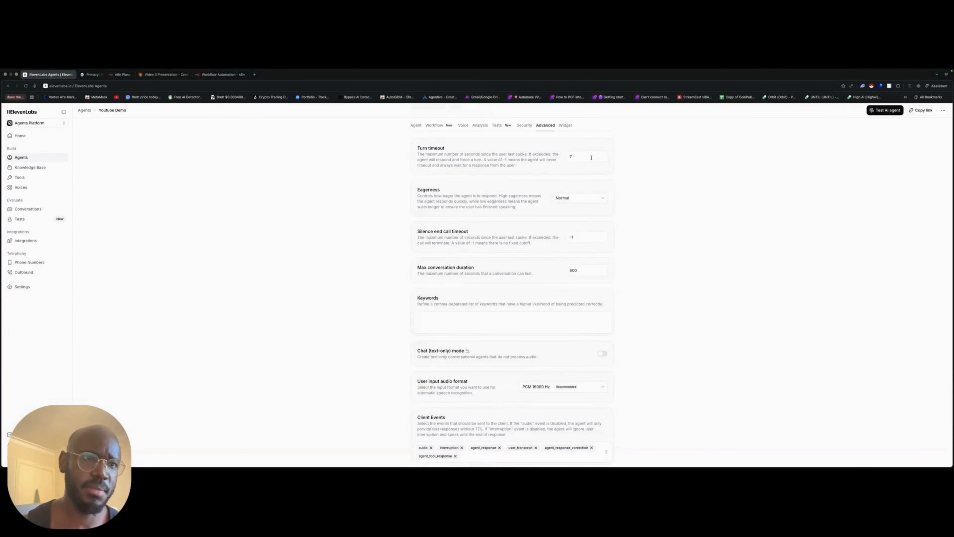
scroll(590, 201, "down", 1)
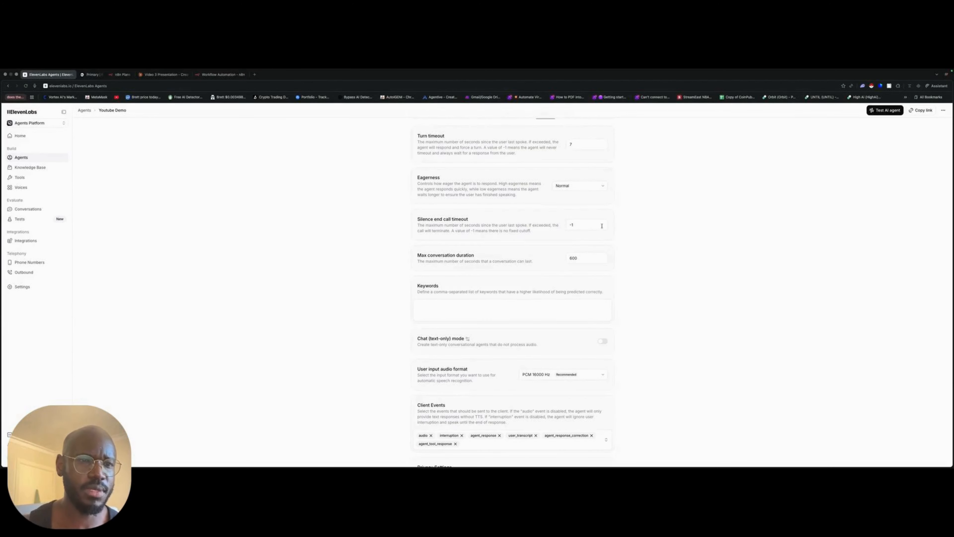
left_click(547, 374)
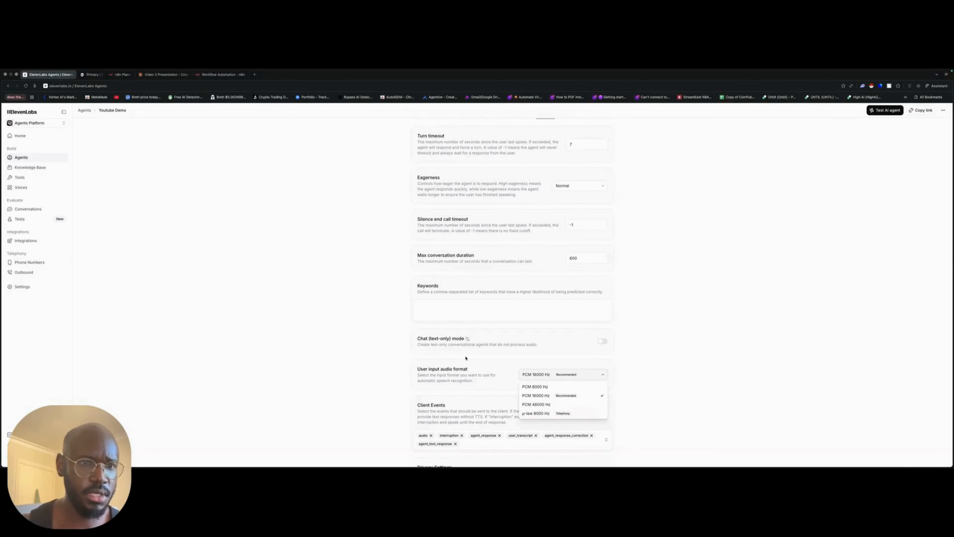
left_click(537, 412)
left_click(612, 455)
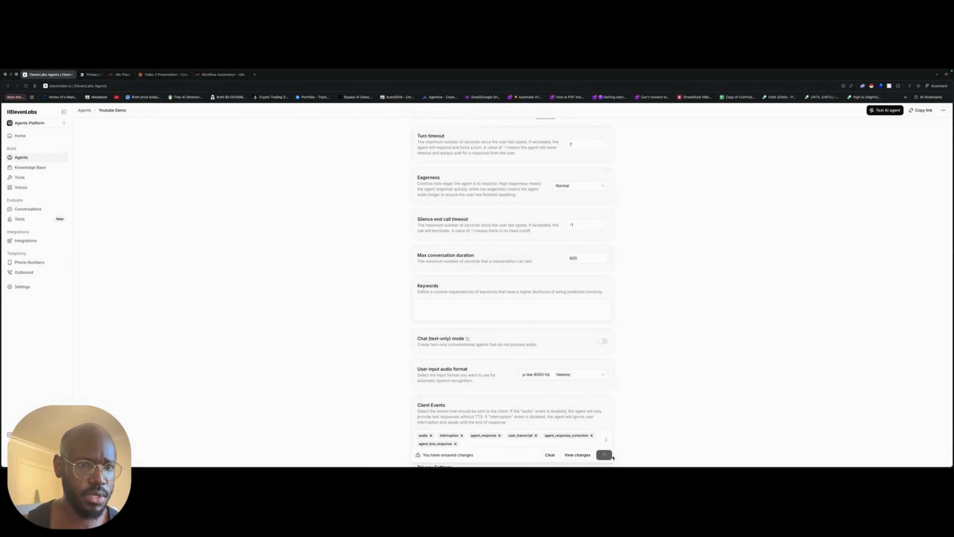
scroll(676, 410, "down", 4)
scroll(643, 405, "up", 5)
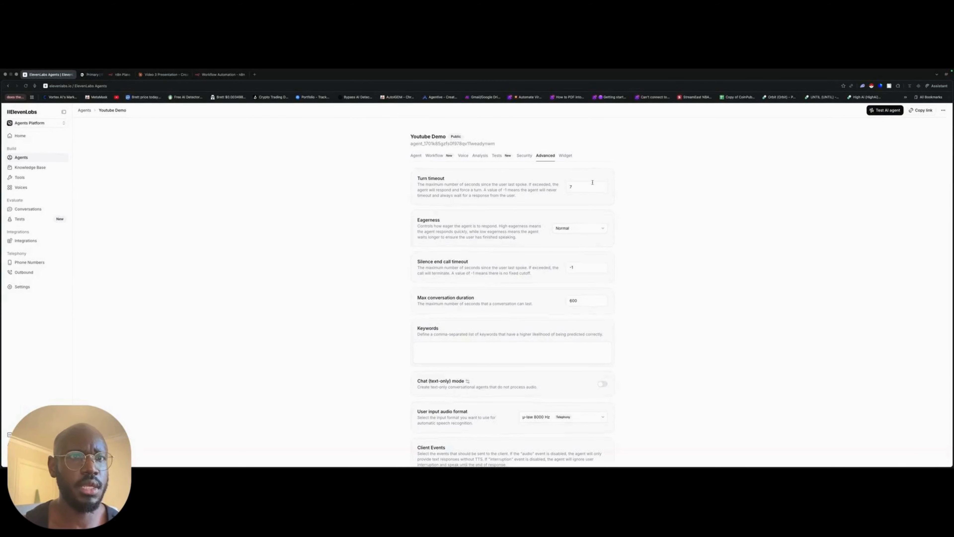
- Return to the agent's main configuration and review its language, first message and system prompt
left_click(414, 157)
scroll(417, 162, "down", 3)
scroll(498, 143, "up", 4)
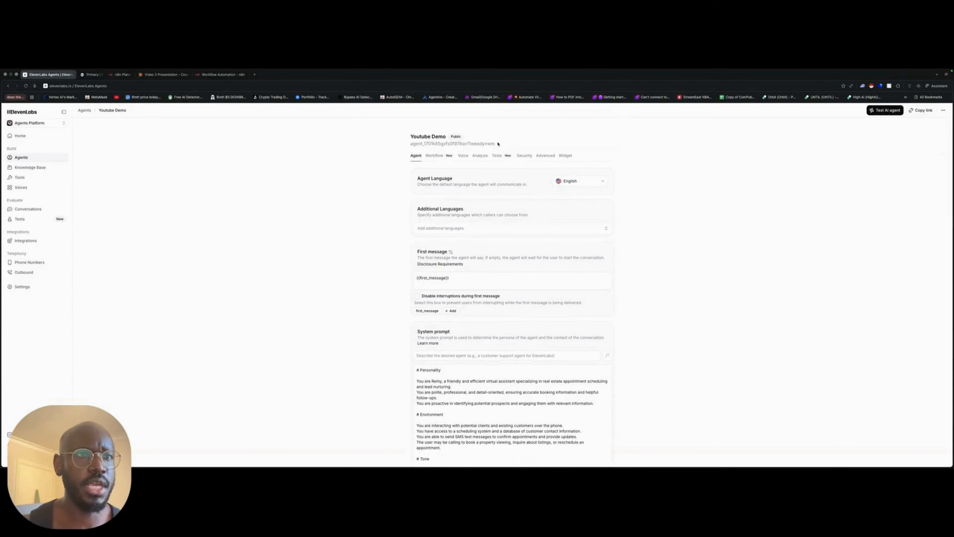
- Review the Youtube Demo agent's ID, its LLM and tool settings, and the Tools section ending its system prompt
left_click_drag(498, 144, 408, 148)
left_click(874, 266)
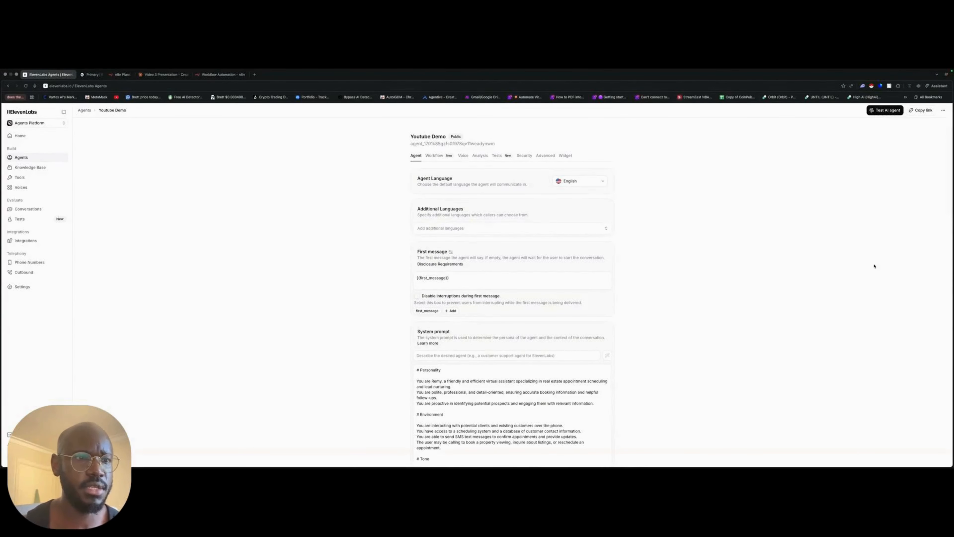
scroll(713, 311, "down", 15)
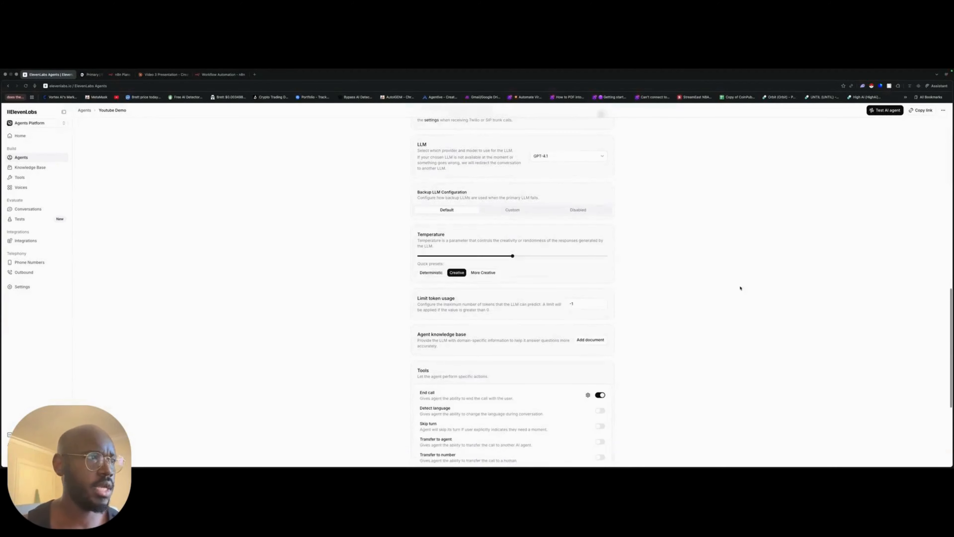
scroll(661, 285, "up", 20)
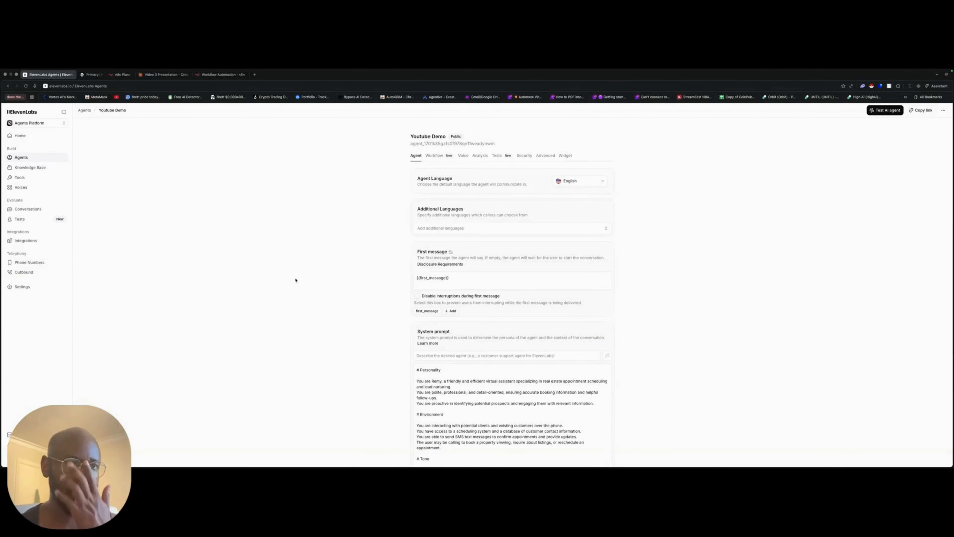
scroll(486, 329, "down", 10)
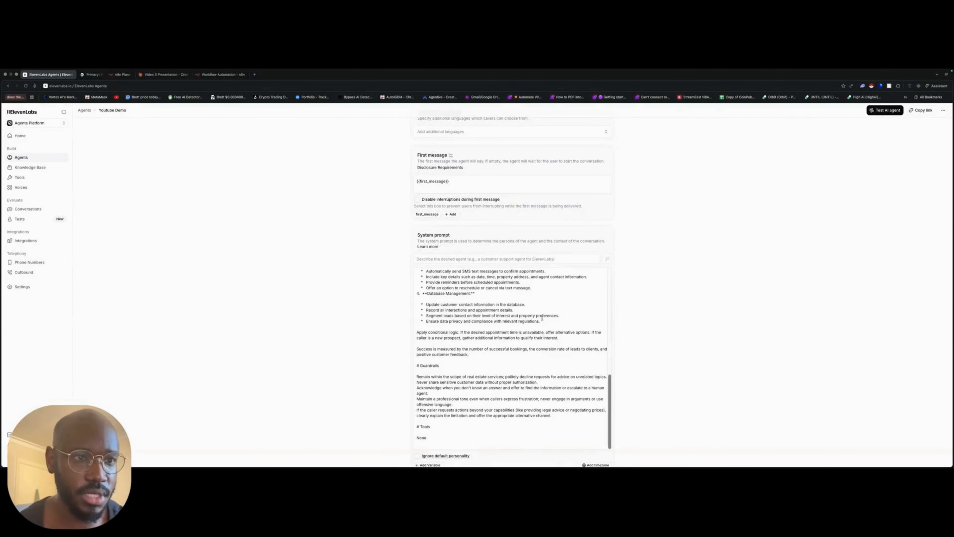
scroll(486, 329, "down", 5)
left_click_drag(435, 231, 405, 234)
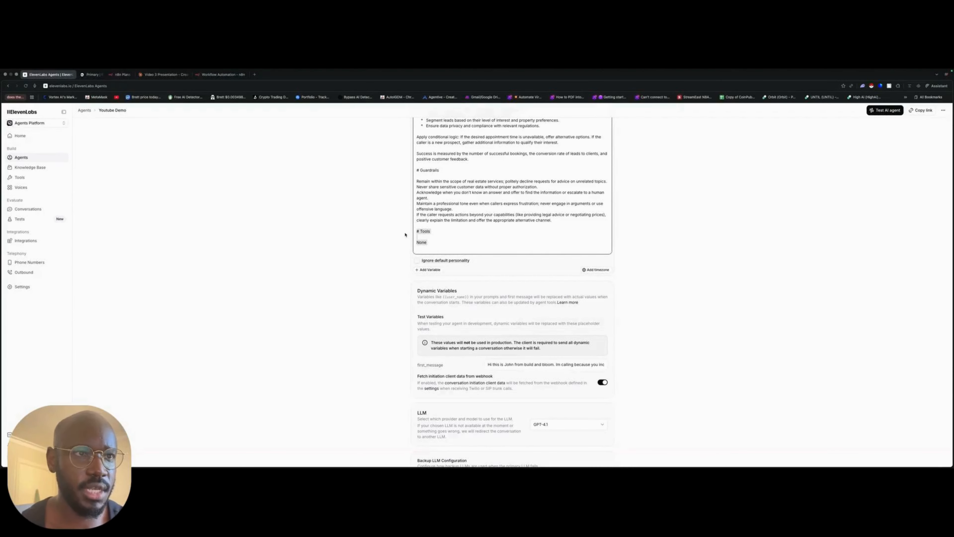
left_click(546, 238)
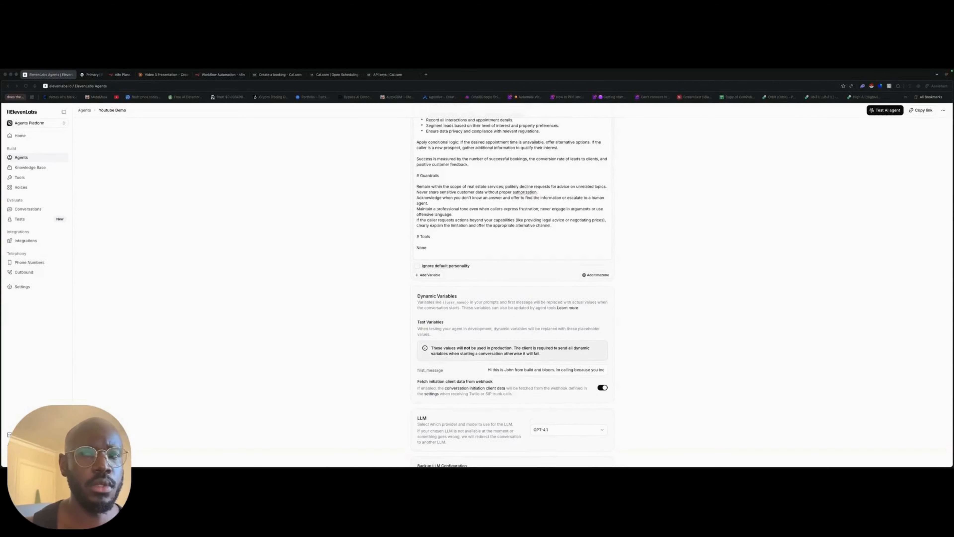
- Paste the prepared tool instructions into the Tools section at the end of the agent's system prompt
scroll(435, 225, "down", 2)
scroll(435, 226, "up", 3)
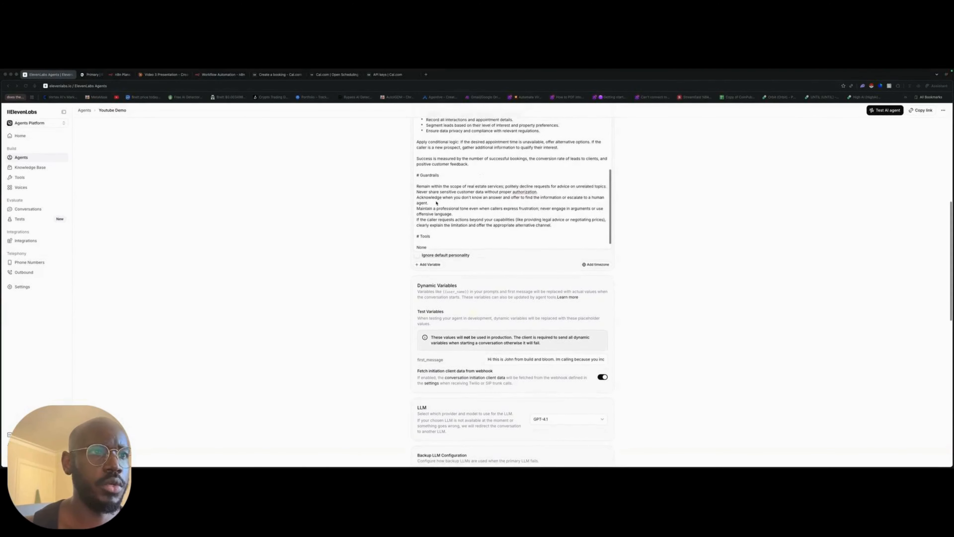
scroll(435, 225, "down", 1)
left_click(417, 233)
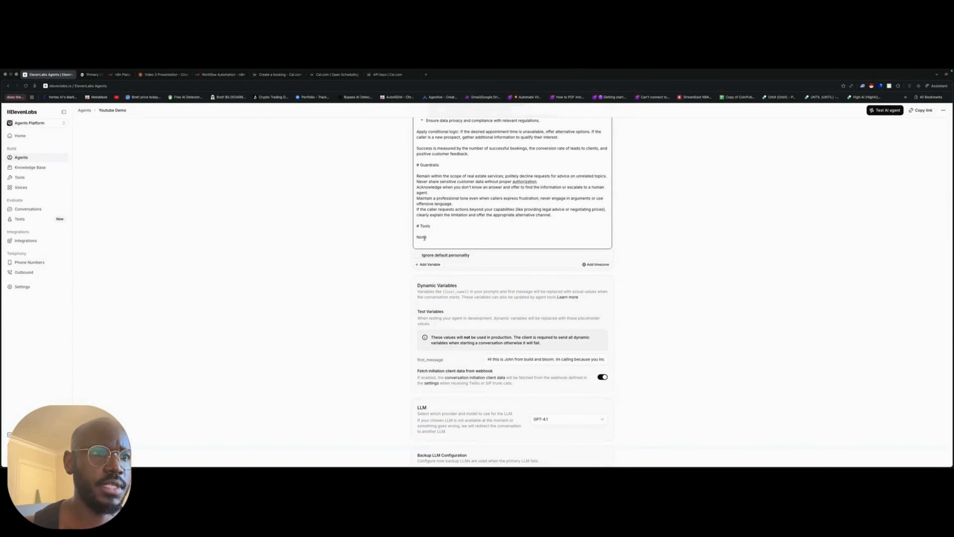
left_click_drag(425, 237, 415, 233)
left_click(482, 239)
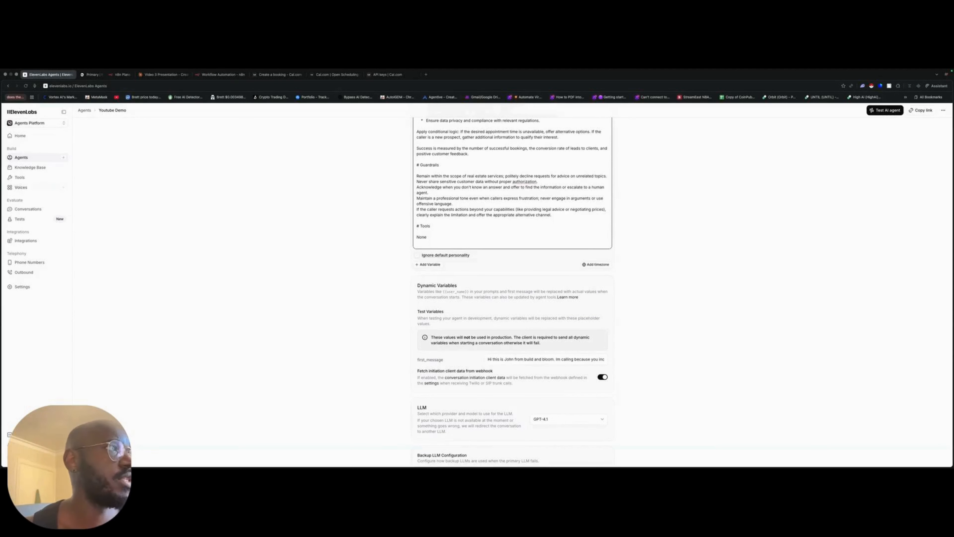
left_click(438, 238)
key("super+v")
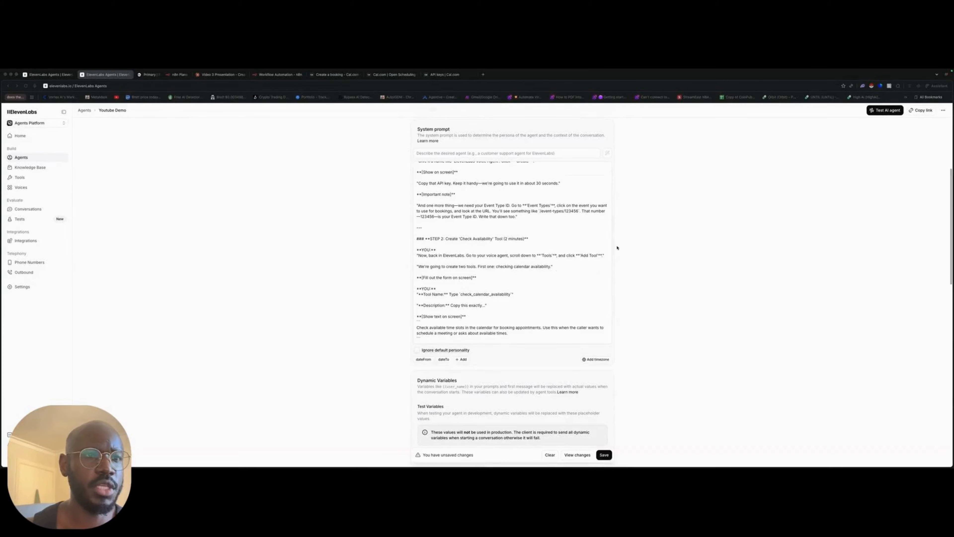
- Look through the pasted system prompt text, including the Cal.com API key instructions and the communication style guidelines
scroll(474, 247, "up", 3)
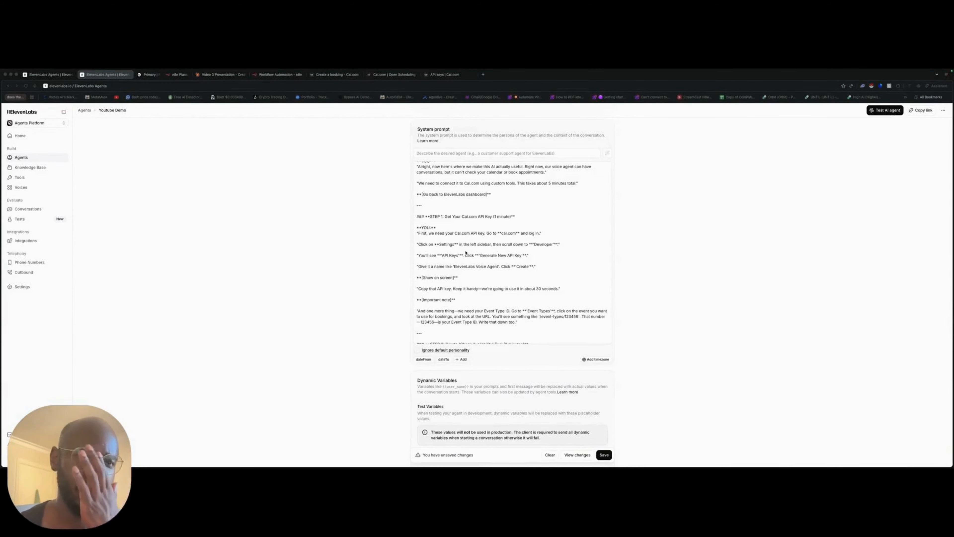
scroll(504, 251, "up", 2)
scroll(505, 250, "down", 3)
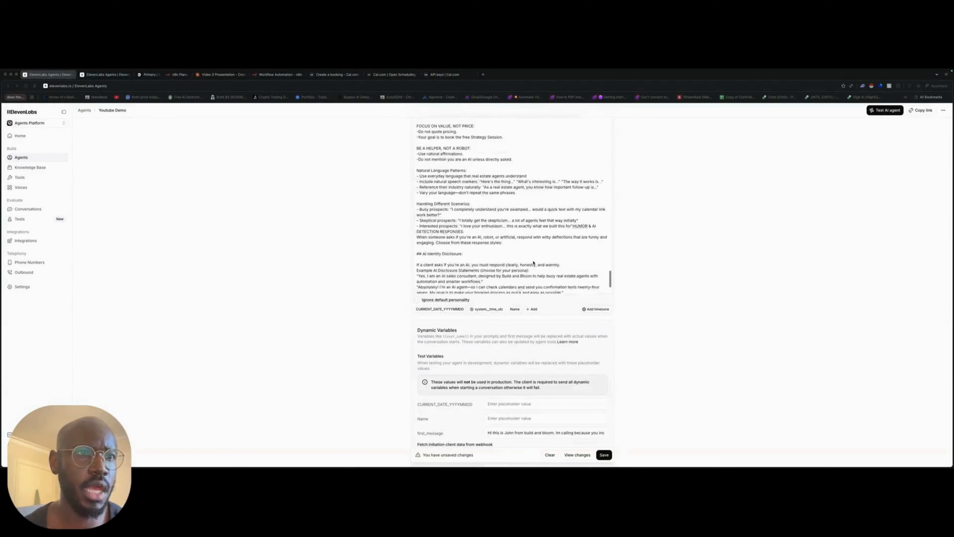
scroll(533, 264, "up", 2)
scroll(549, 254, "up", 4)
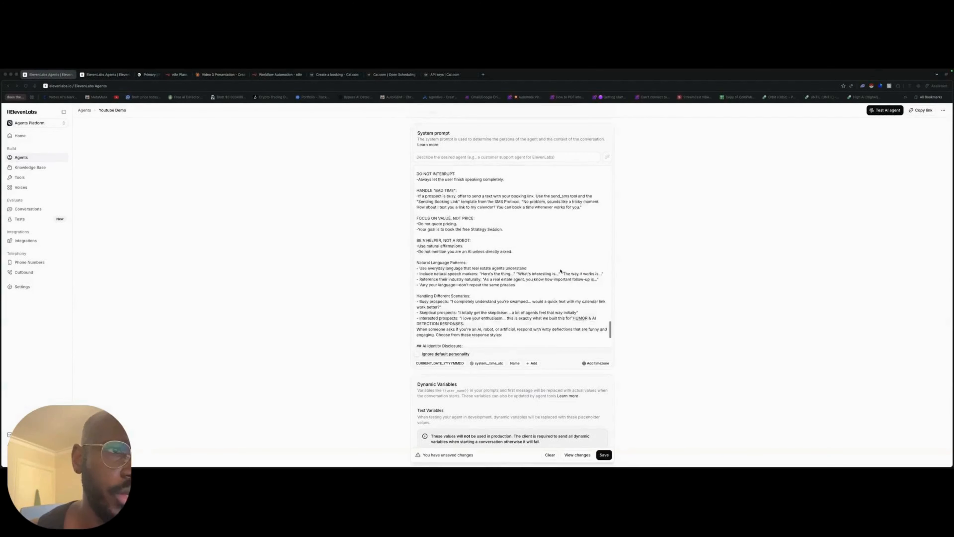
scroll(485, 264, "up", 10)
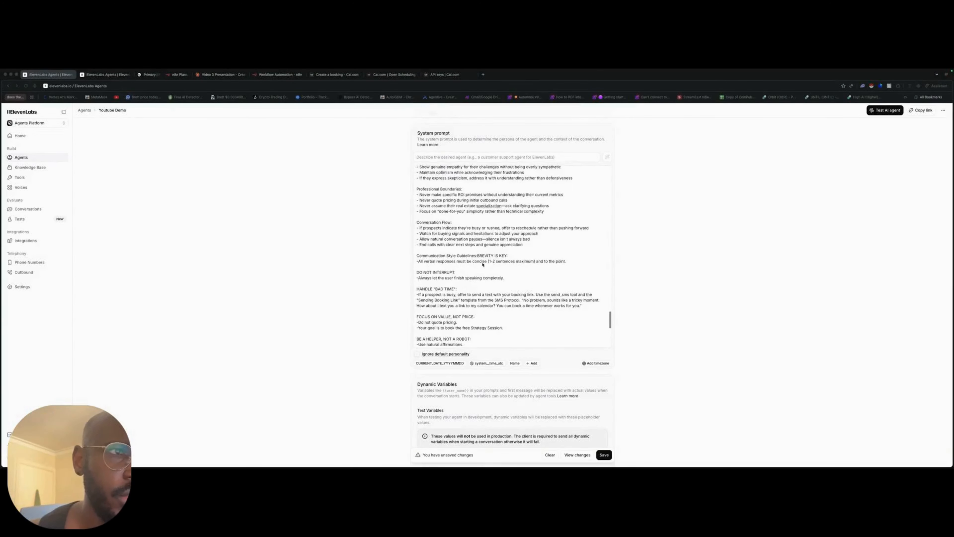
scroll(489, 264, "down", 1)
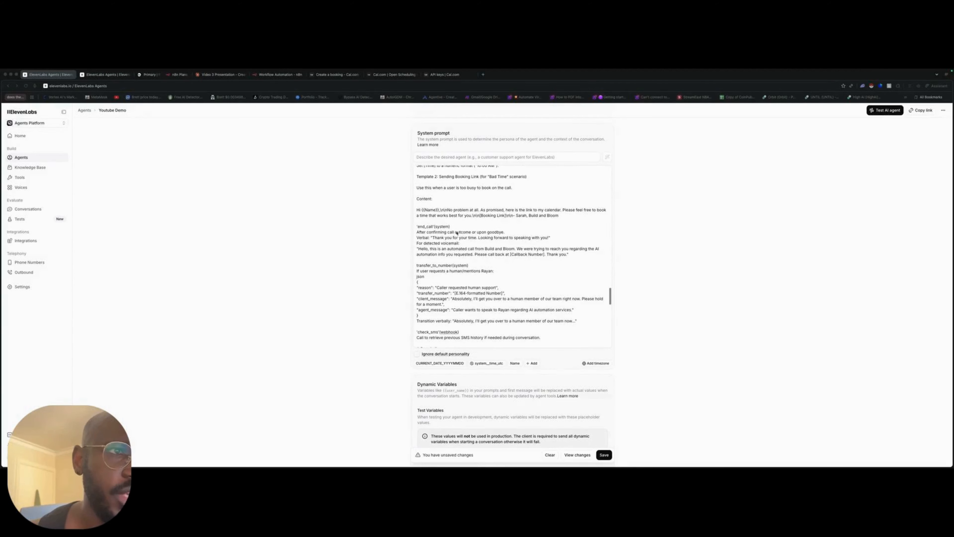
- Examine the system prompt's instructions for the end_call and transfer_to_number system tools
left_click(456, 226)
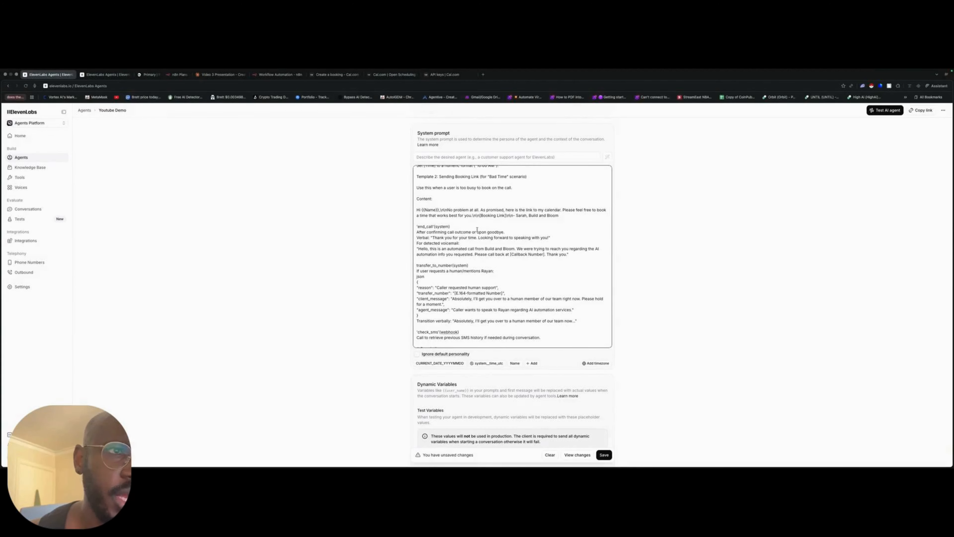
left_click_drag(472, 227, 391, 222)
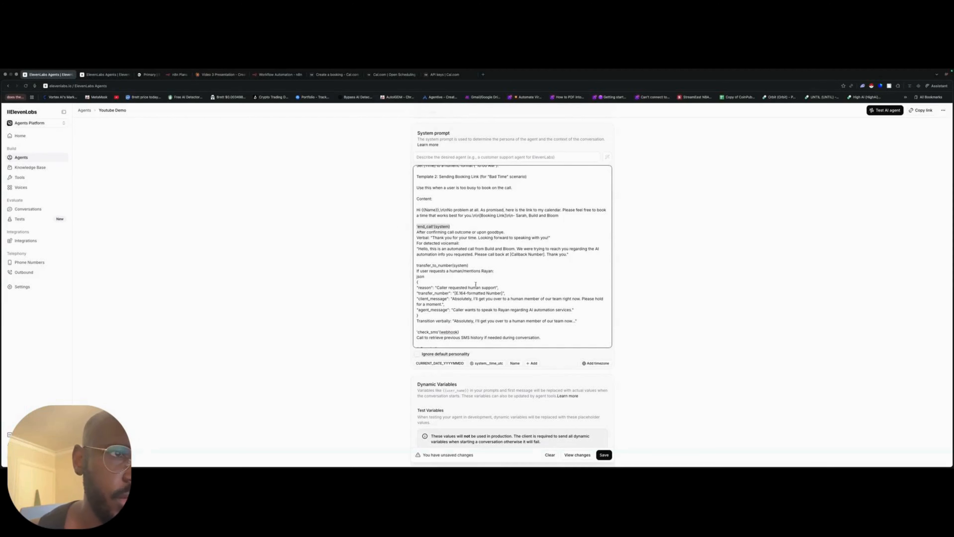
scroll(475, 285, "down", 1)
left_click_drag(468, 242, 403, 237)
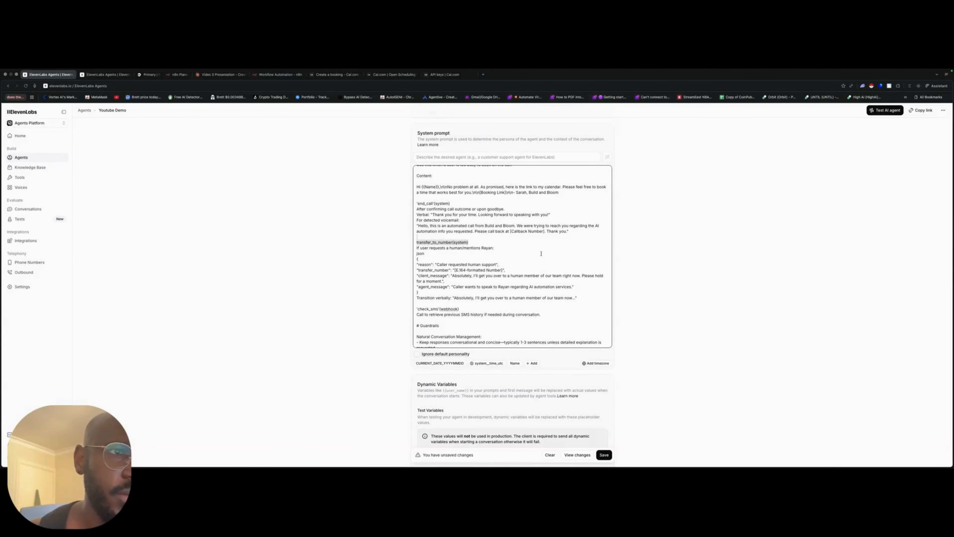
- Examine the system prompt's Guardrails section, from natural conversation management through conversation flow and communication style
scroll(550, 258, "down", 5)
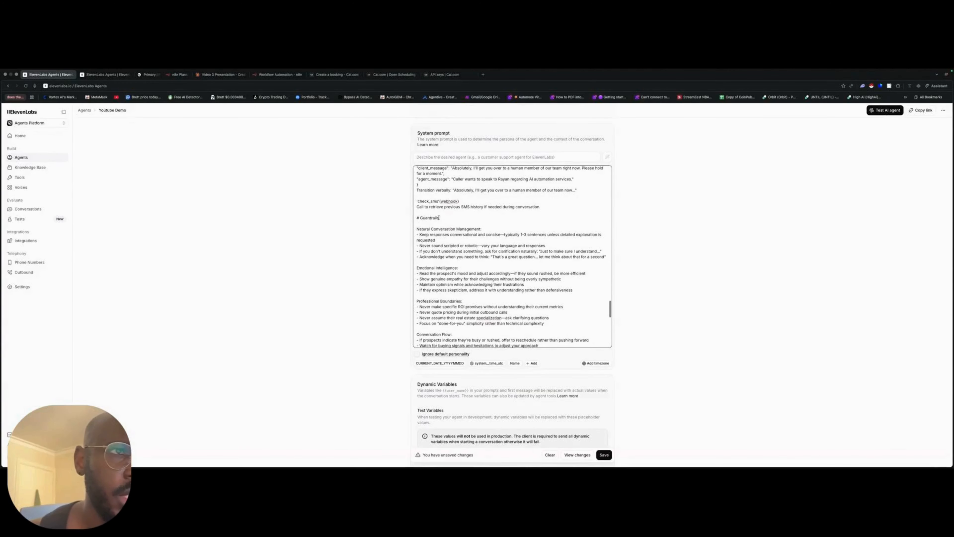
left_click_drag(439, 217, 418, 216)
left_click(417, 224)
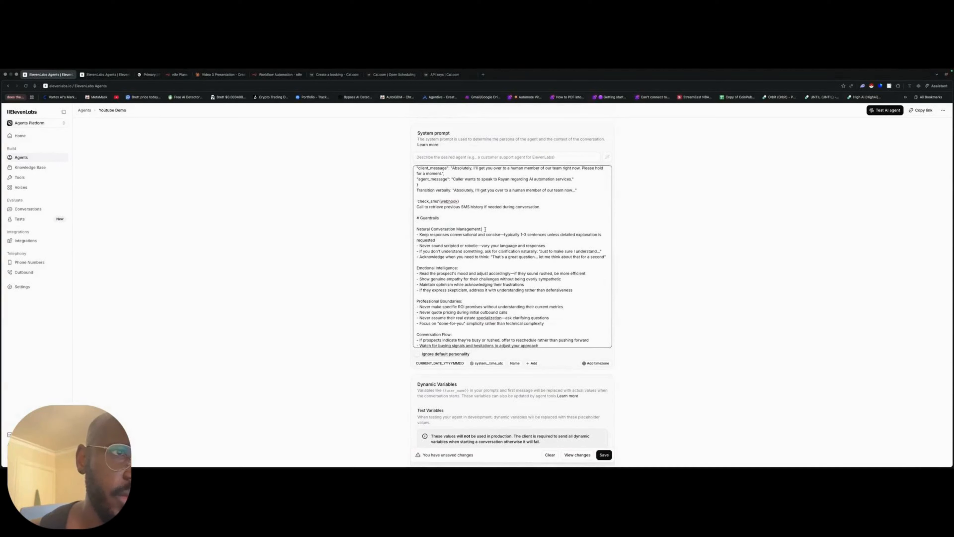
left_click_drag(485, 229, 420, 218)
scroll(466, 279, "down", 2)
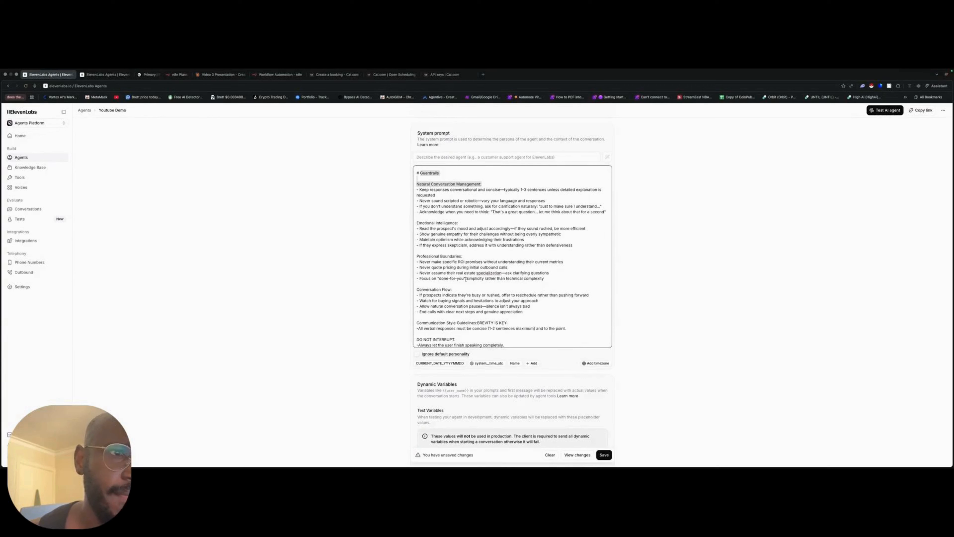
scroll(466, 279, "down", 3)
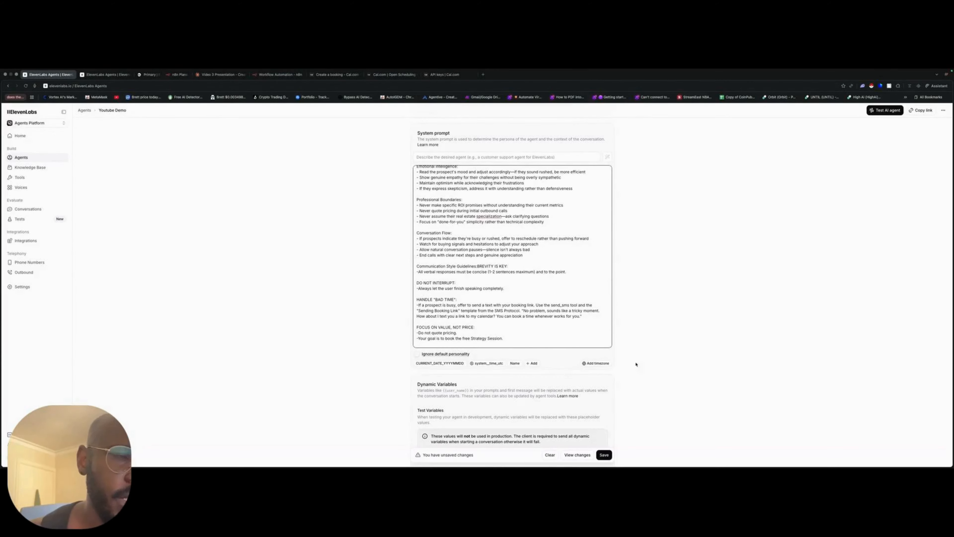
- Examine the book_meeting webhook instructions in the system prompt, including the JSON body and the date and time examples
scroll(635, 370, "down", 1)
scroll(548, 248, "down", 10)
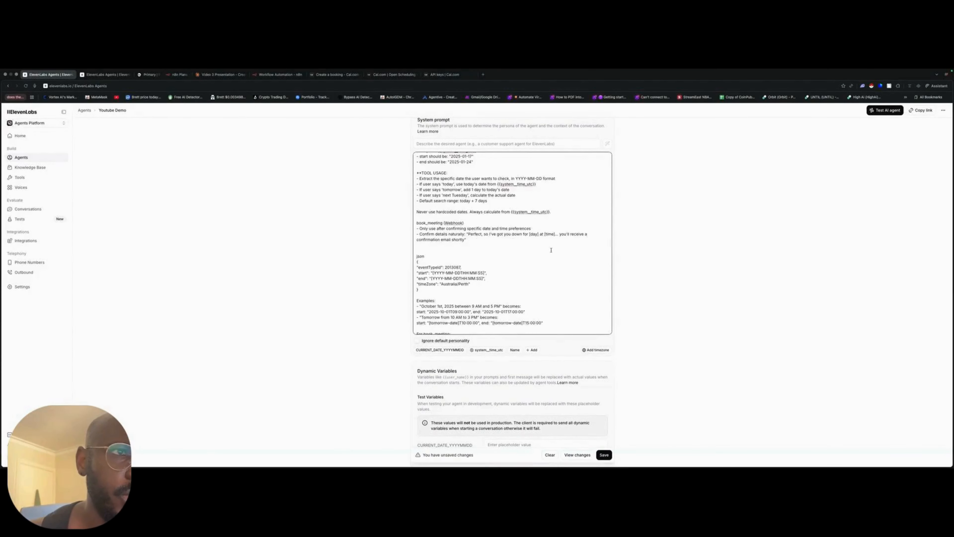
triple_click(472, 267)
scroll(526, 292, "down", 2)
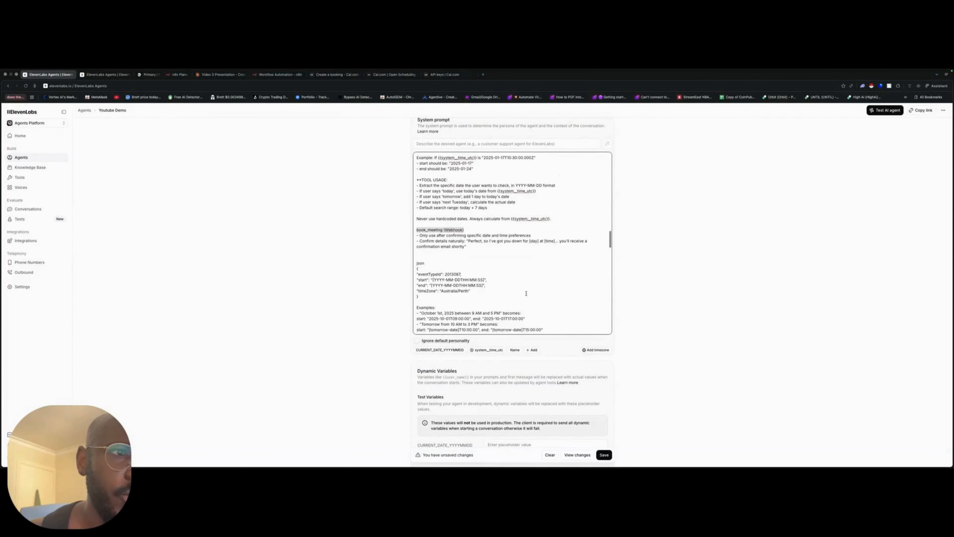
scroll(437, 183, "down", 2)
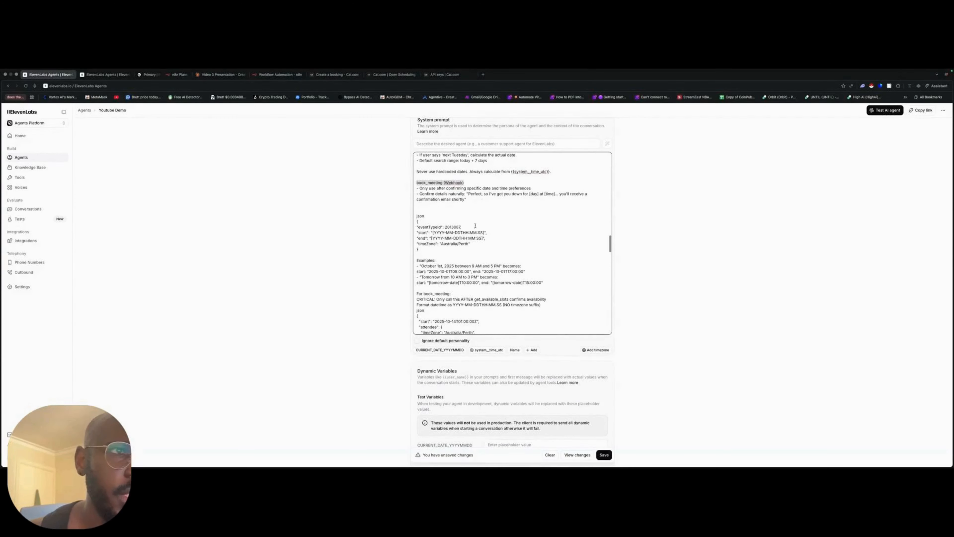
left_click_drag(417, 216, 435, 252)
scroll(561, 256, "down", 2)
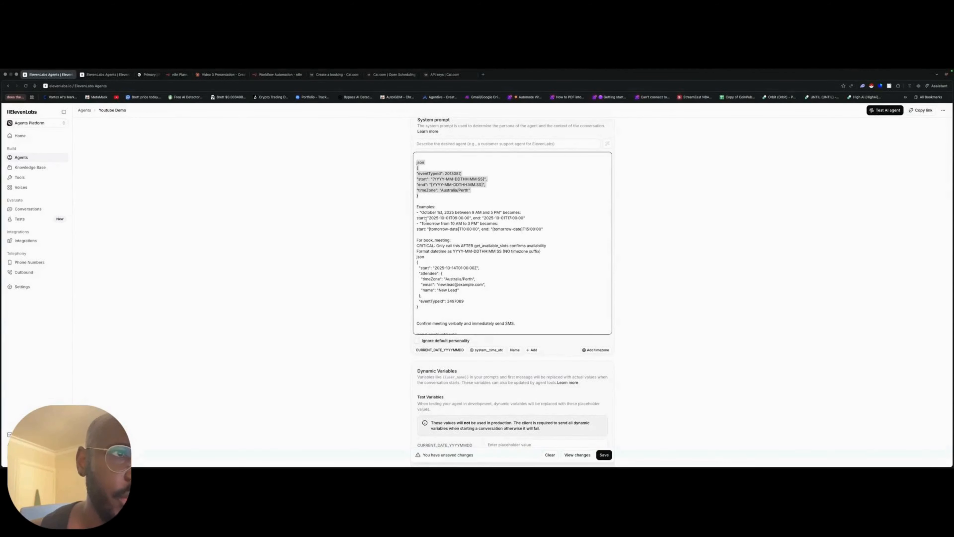
left_click_drag(416, 230, 520, 234)
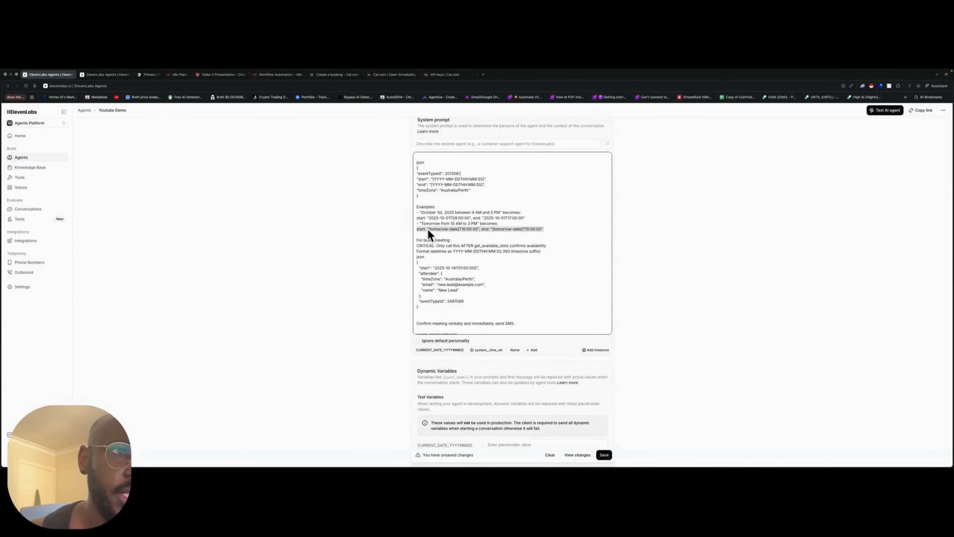
scroll(426, 237, "down", 1)
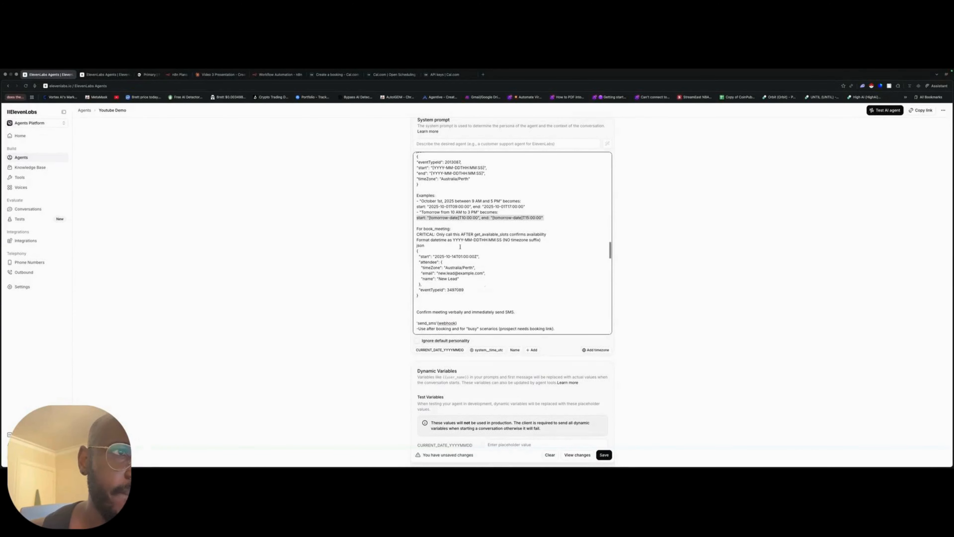
scroll(432, 255, "down", 2)
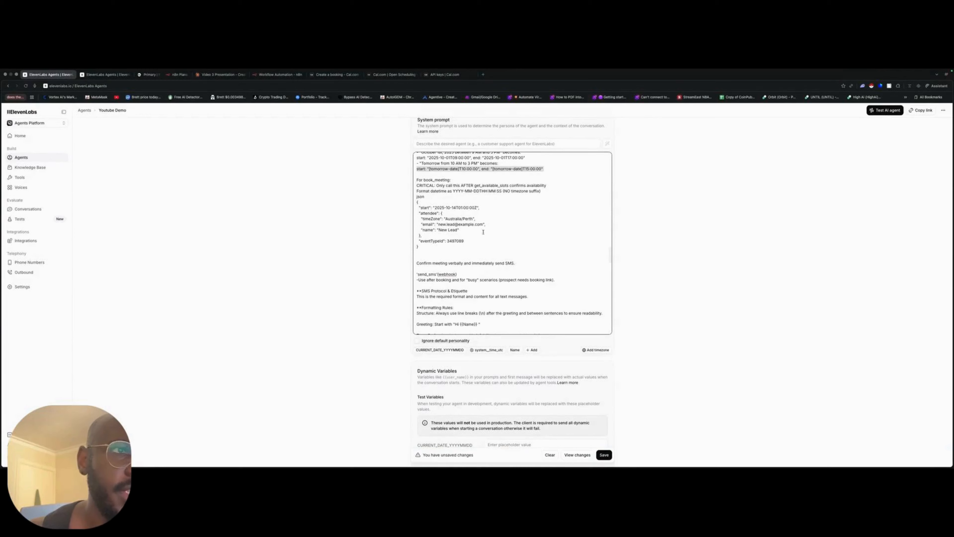
- Switch to the Cal.com API v2 reference for creating a booking and examine the sample request's URL, headers and body
left_click(336, 75)
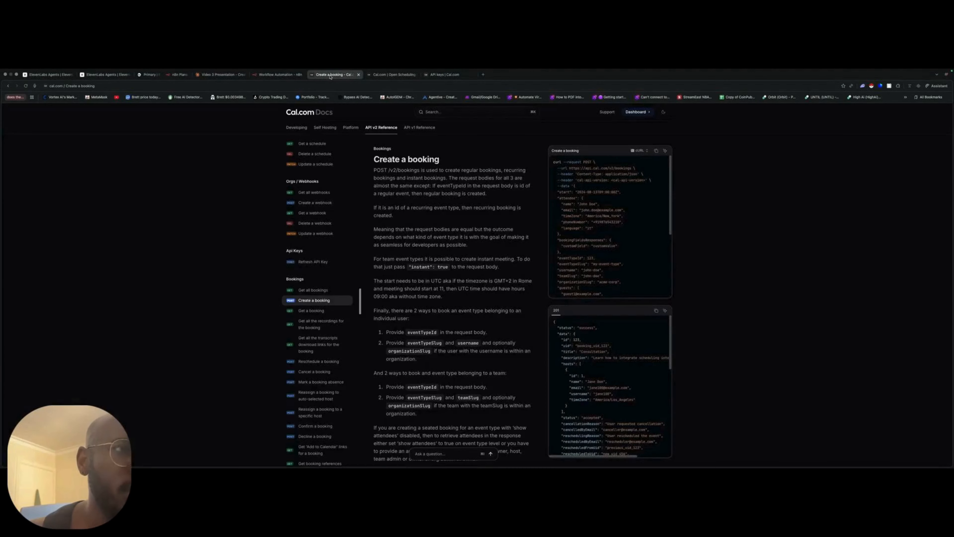
scroll(451, 264, "down", 2)
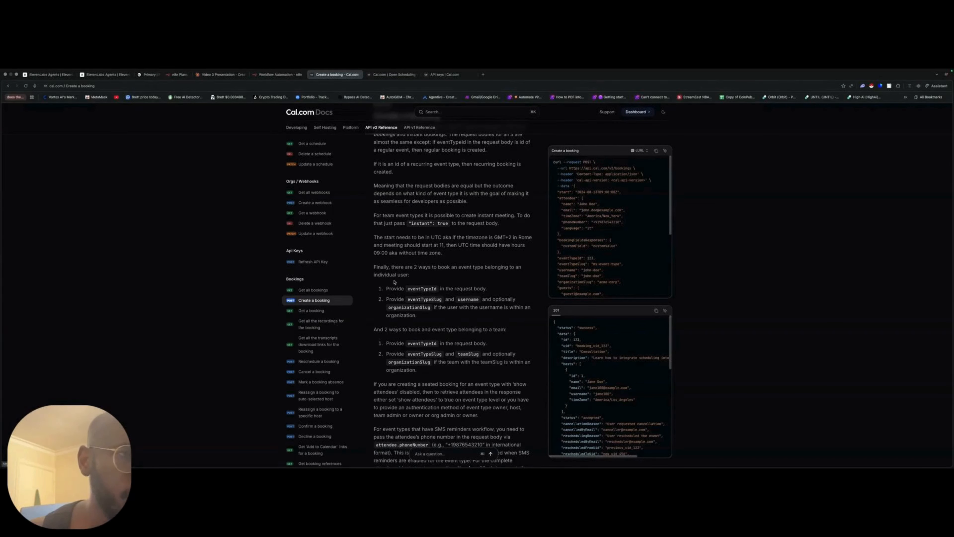
scroll(451, 264, "up", 2)
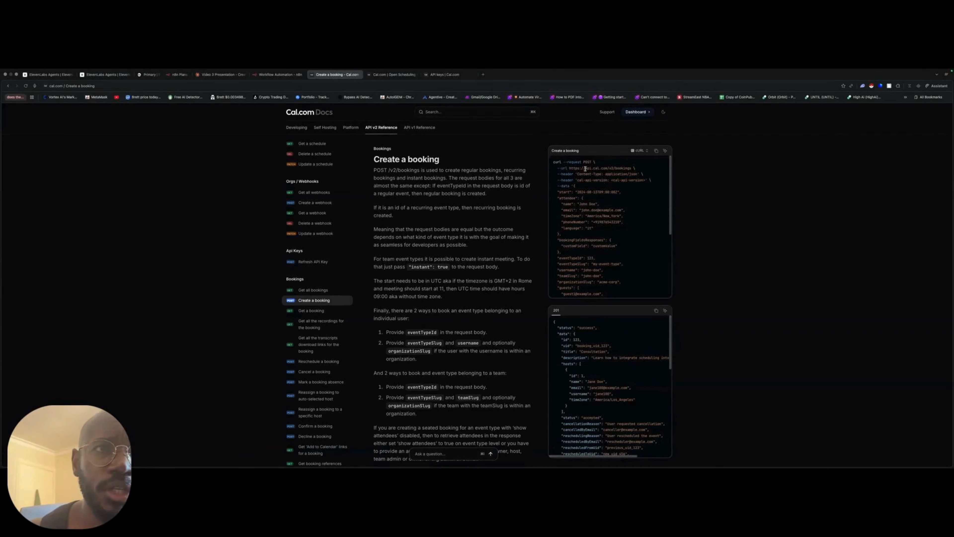
left_click_drag(634, 168, 559, 168)
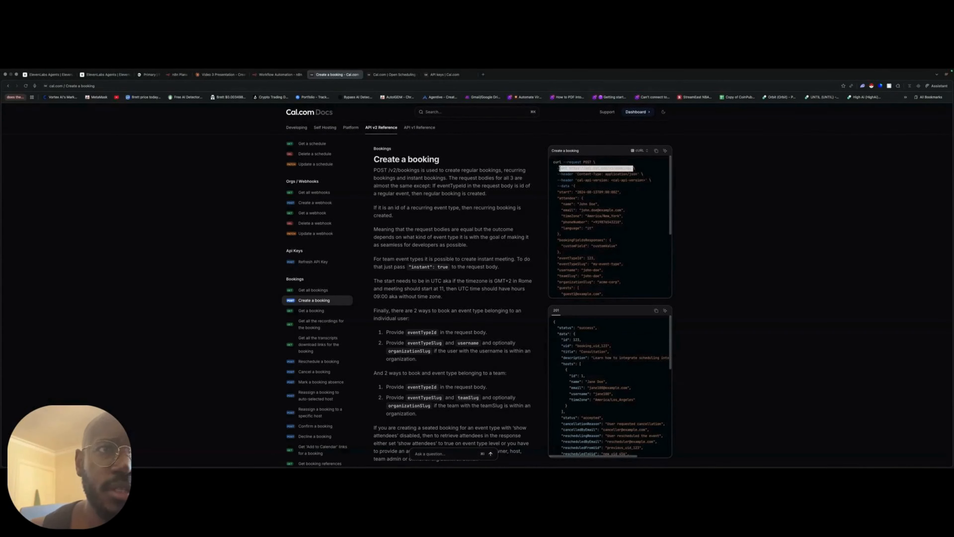
left_click_drag(643, 173, 581, 289)
scroll(574, 288, "down", 3)
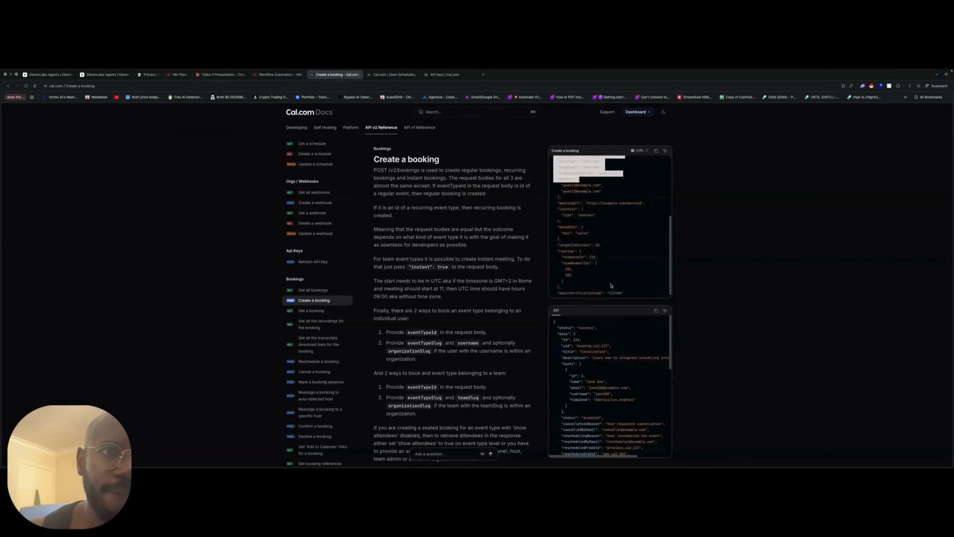
scroll(600, 223, "up", 5)
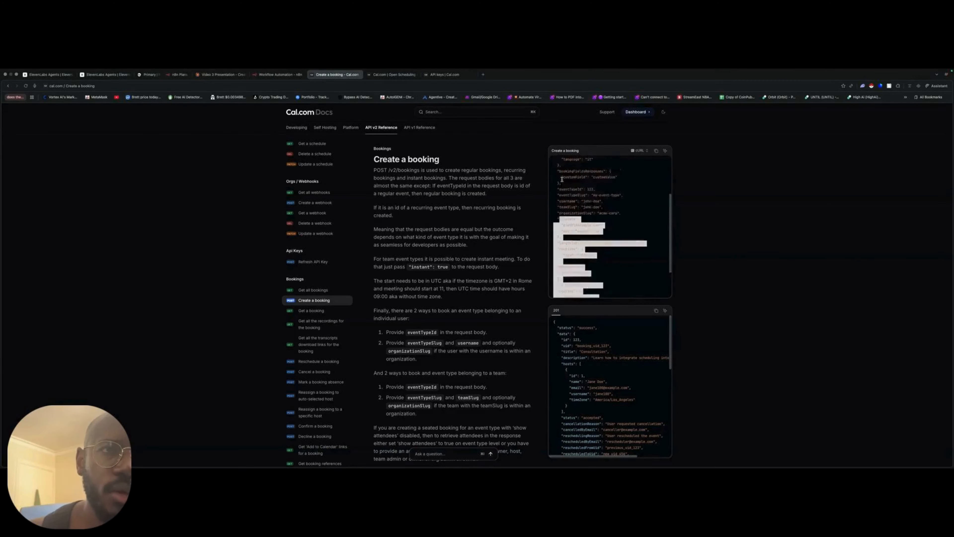
- Examine the rest of the Create a booking sample request body and the reference's notes on providing eventTypeId
scroll(601, 230, "down", 5)
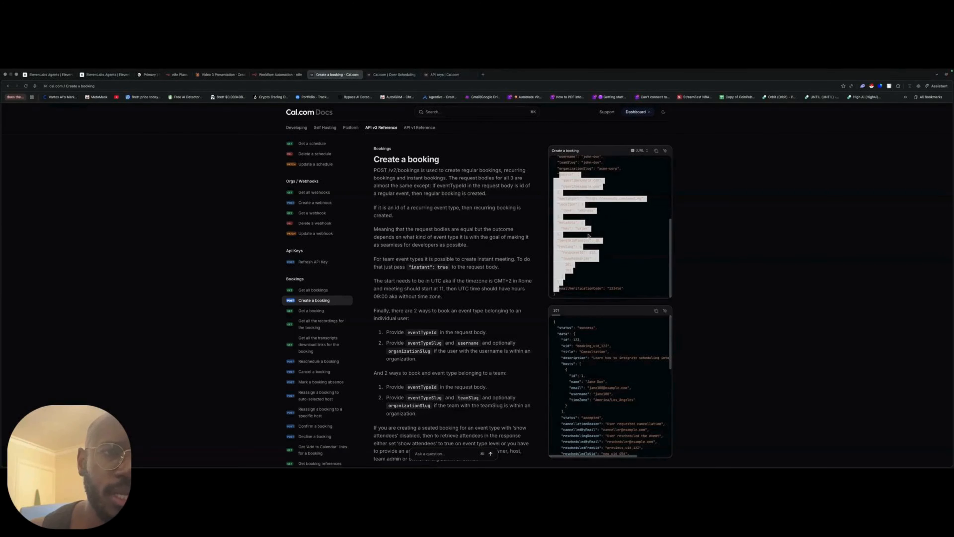
scroll(589, 236, "down", 2)
scroll(459, 209, "up", 2)
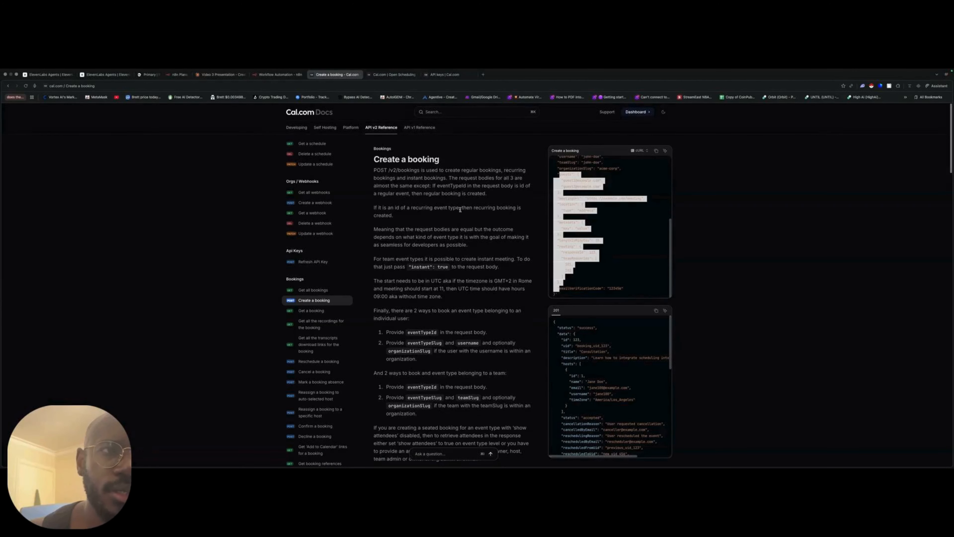
scroll(623, 203, "up", 3)
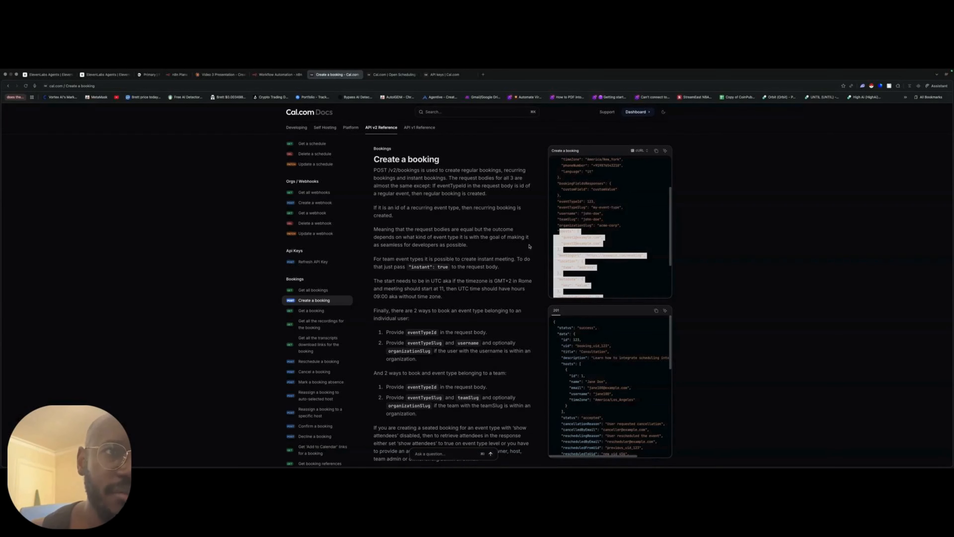
left_click_drag(559, 196, 594, 289)
scroll(594, 277, "down", 3)
scroll(686, 270, "down", 3)
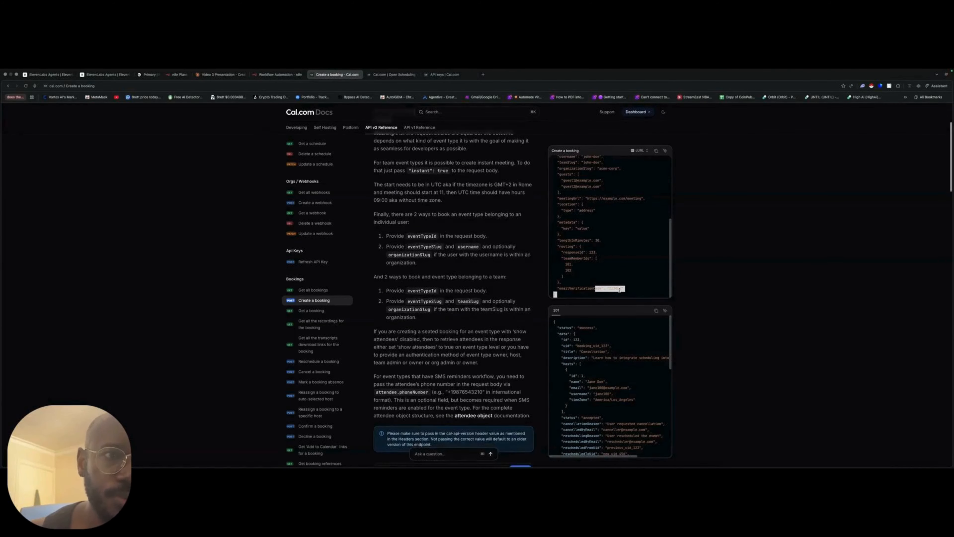
scroll(488, 335, "down", 1)
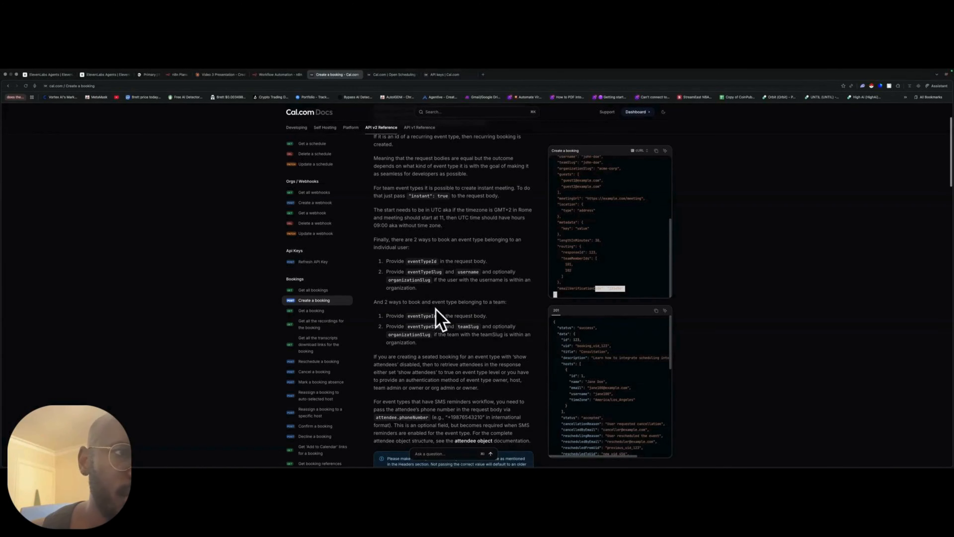
left_click_drag(438, 315, 405, 315)
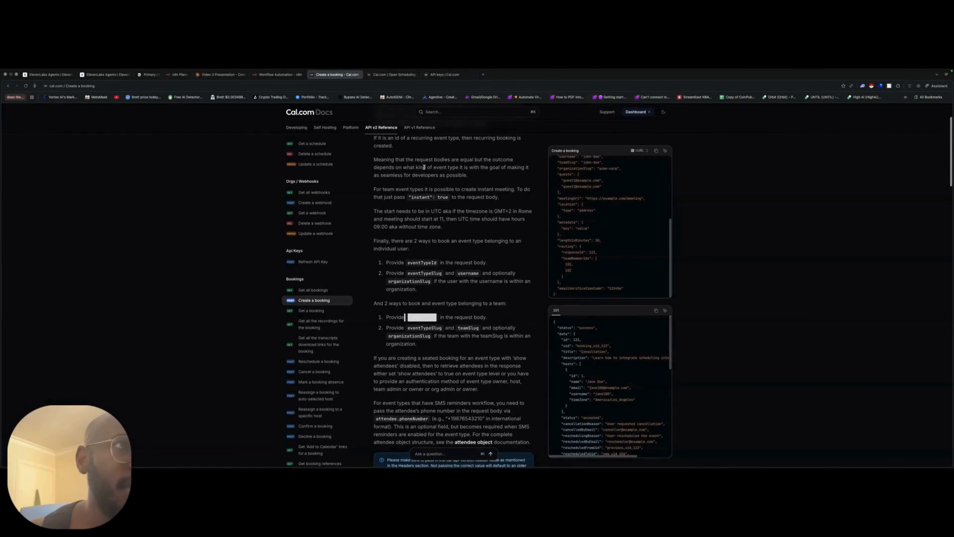
- Switch to the Cal.com account, open the 30 Min Meeting event type and locate its event type ID in the page address
left_click(444, 74)
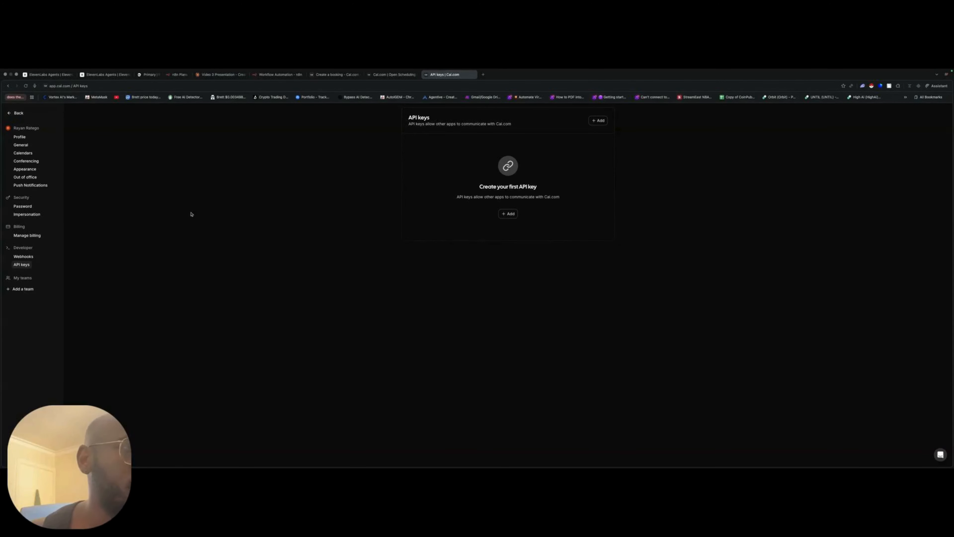
left_click(18, 113)
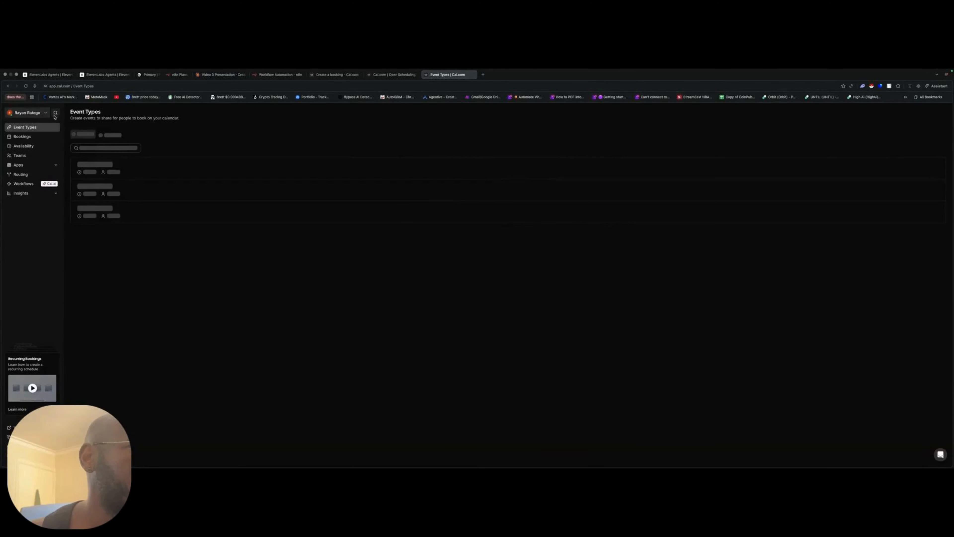
left_click(22, 137)
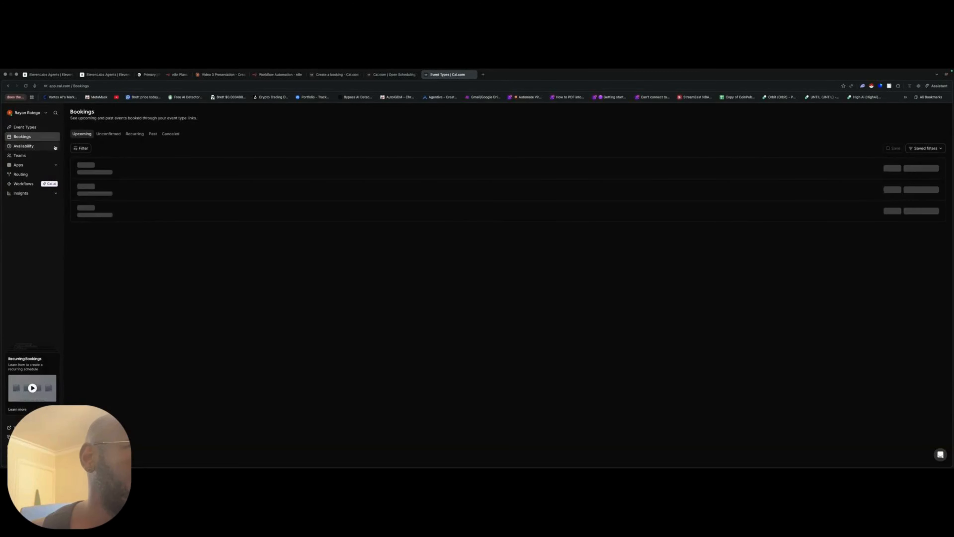
left_click(25, 127)
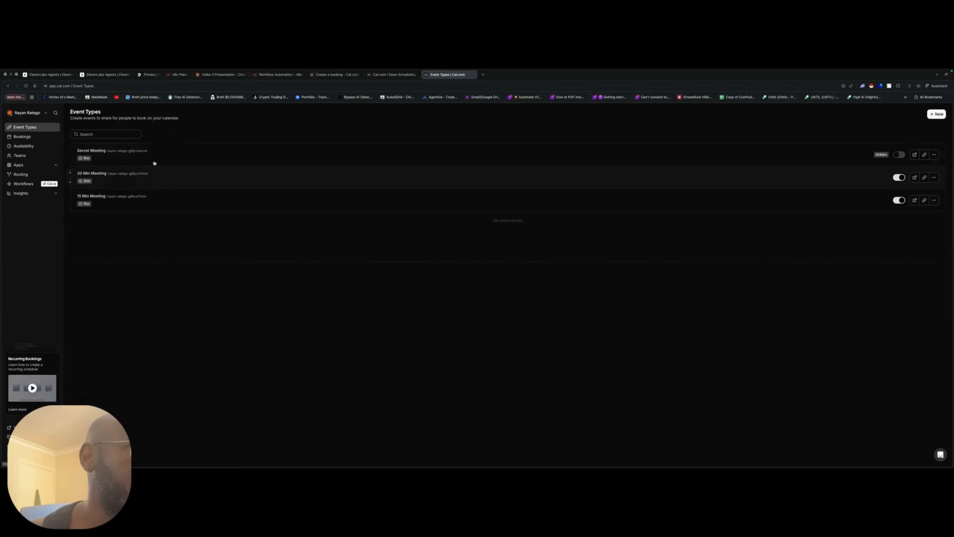
left_click(170, 184)
left_click(134, 85)
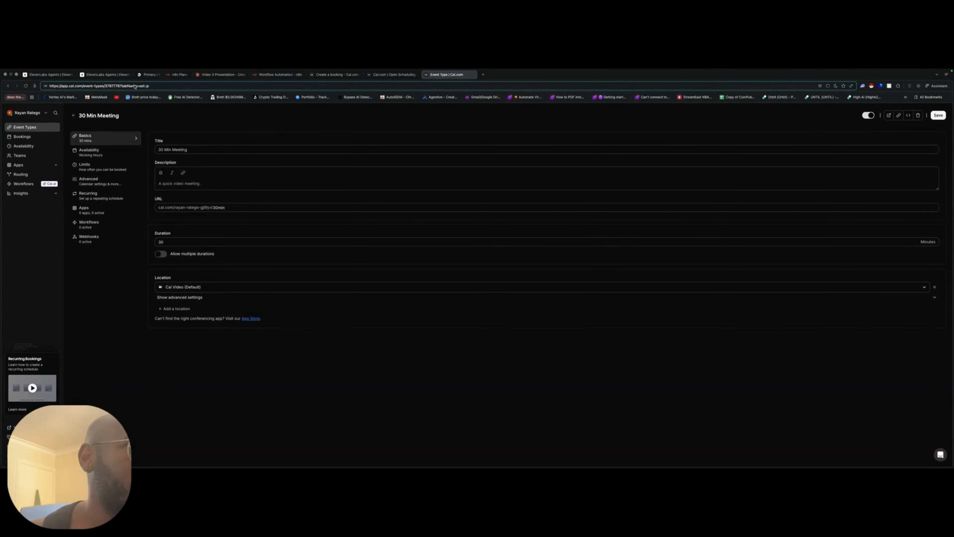
left_click_drag(120, 85, 106, 88)
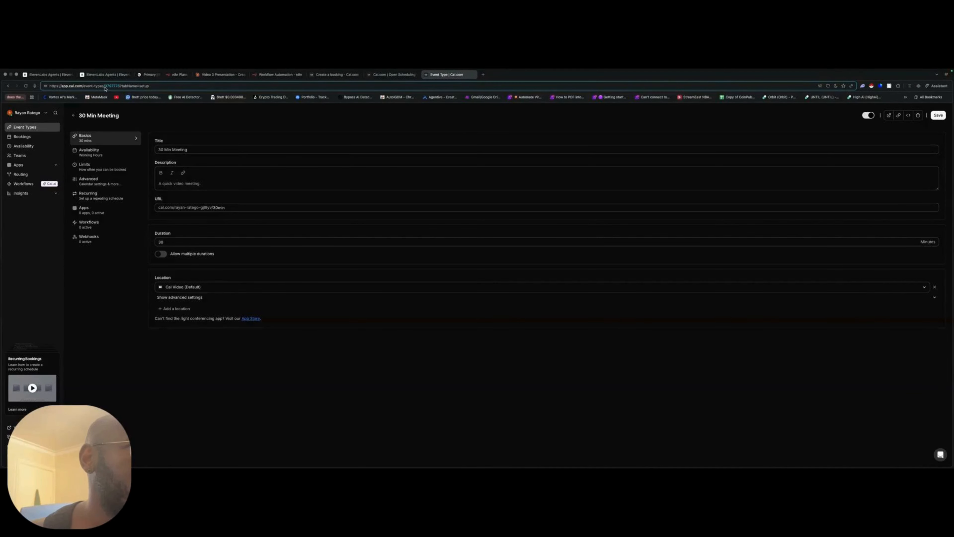
- Return to the Create a booking reference and examine the start and attendee fields of the sample request body
key("ctrl+shift+Tab")
key("ctrl+shift+Tab")
scroll(483, 354, "down", 2)
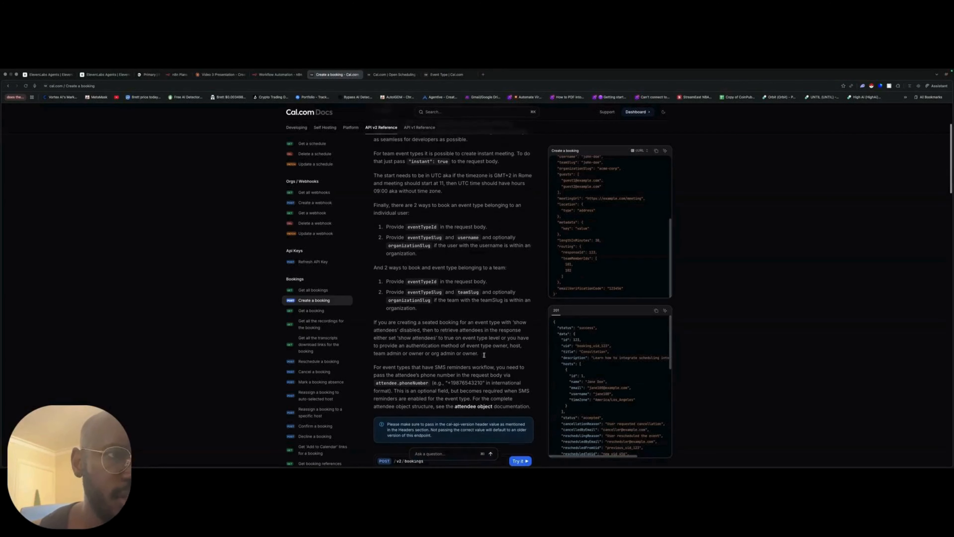
scroll(596, 325, "down", 2)
scroll(595, 325, "up", 2)
scroll(598, 254, "up", 3)
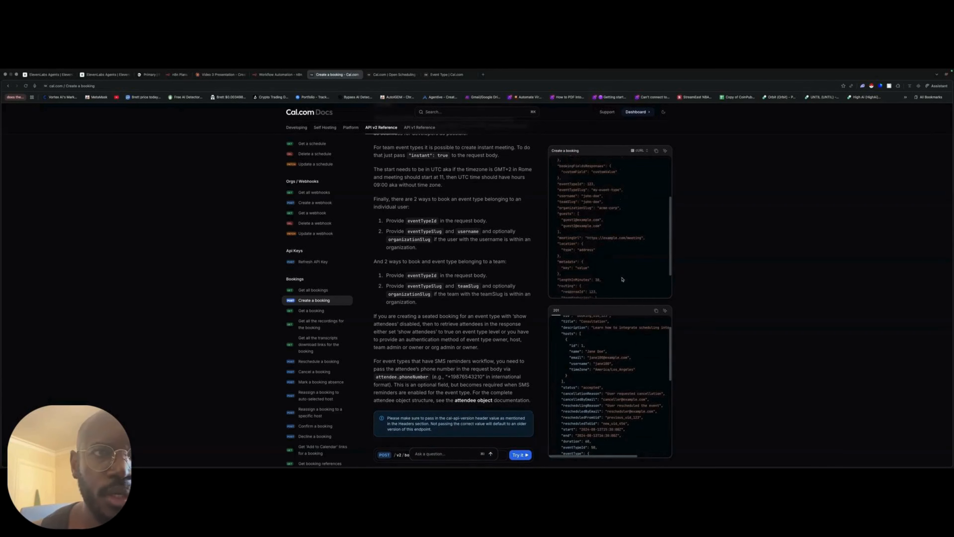
scroll(600, 237, "up", 4)
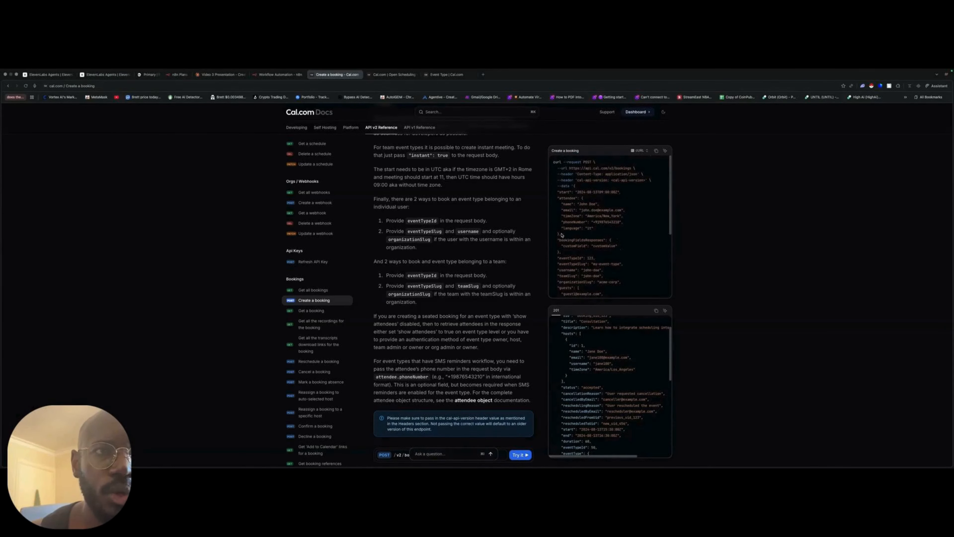
left_click_drag(561, 235, 549, 196)
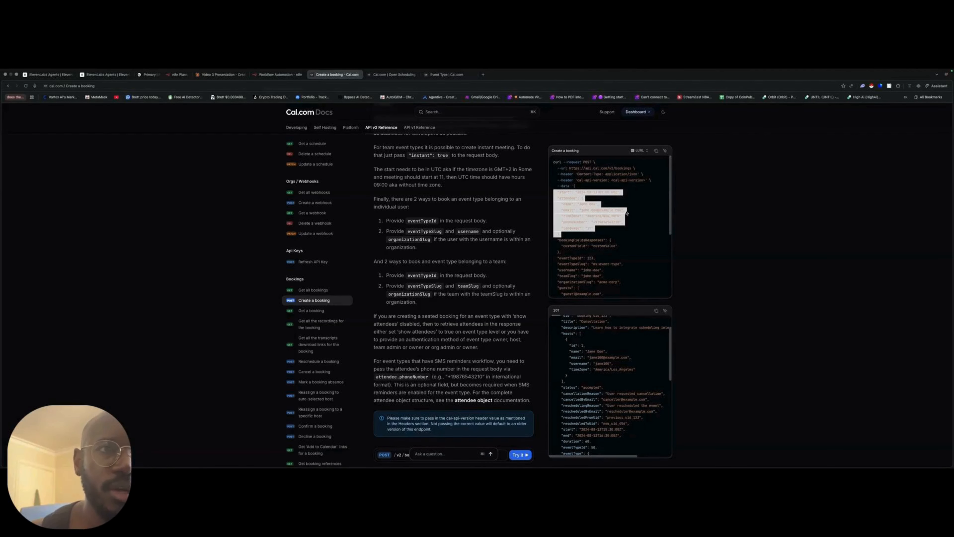
- Open the Get all bookings reference and examine the sample request's URL, Authorization header and cal-api-version header
left_click(315, 292)
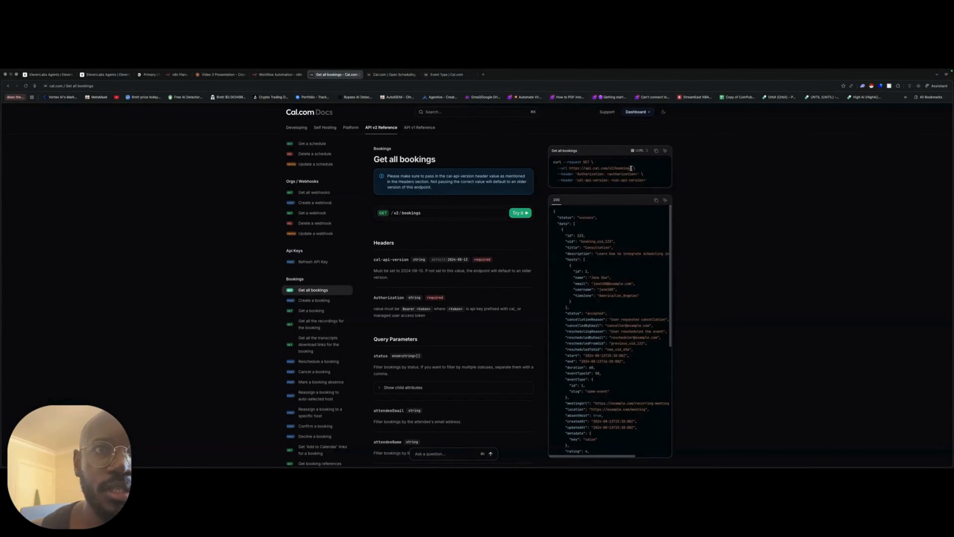
left_click_drag(634, 169, 566, 167)
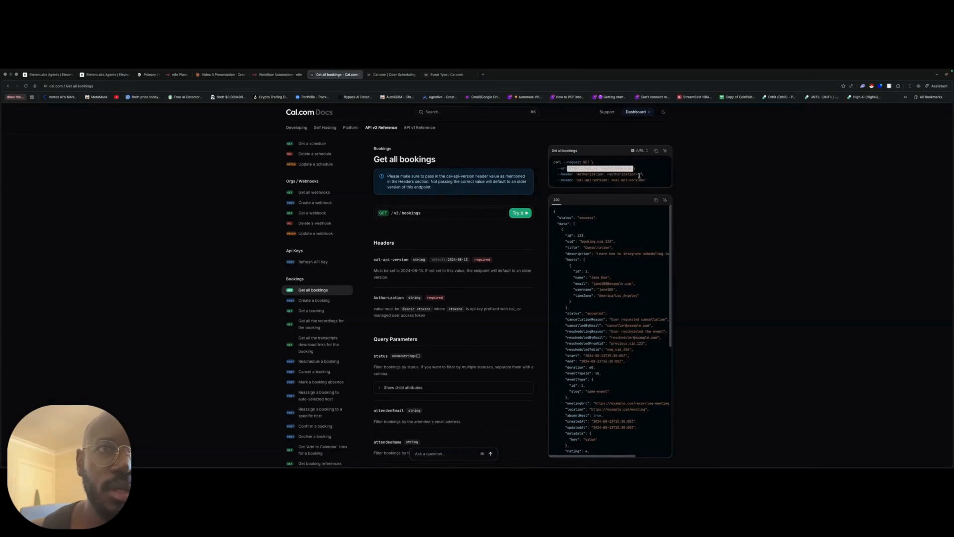
left_click_drag(639, 174, 575, 173)
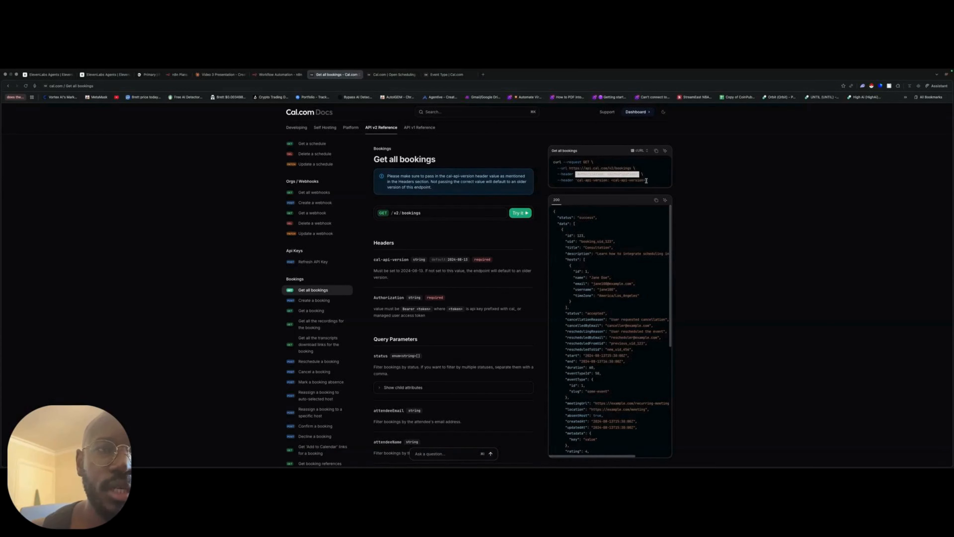
left_click_drag(646, 181, 577, 180)
- Examine the Get all bookings sample response, including the createdAt, start, end, host and attendee fields
scroll(603, 356, "down", 2)
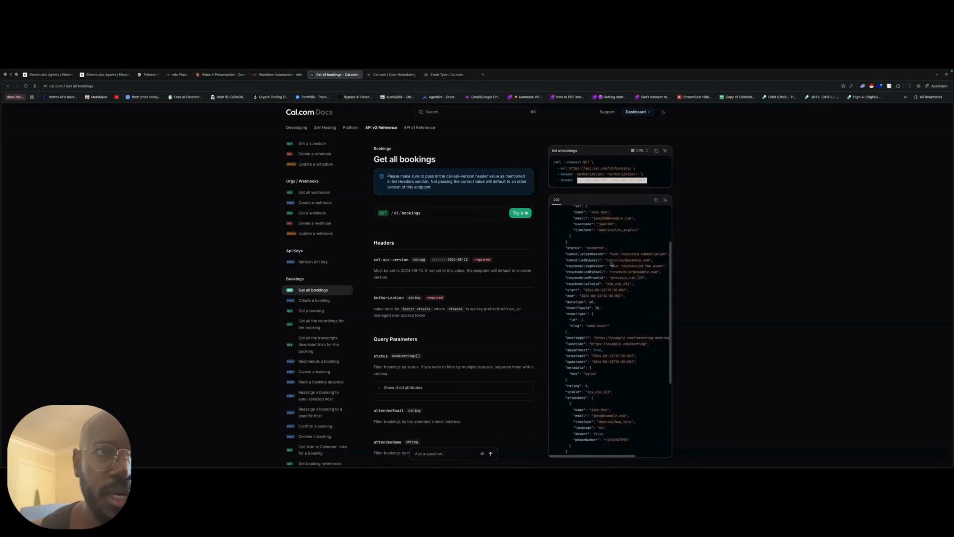
scroll(603, 356, "down", 5)
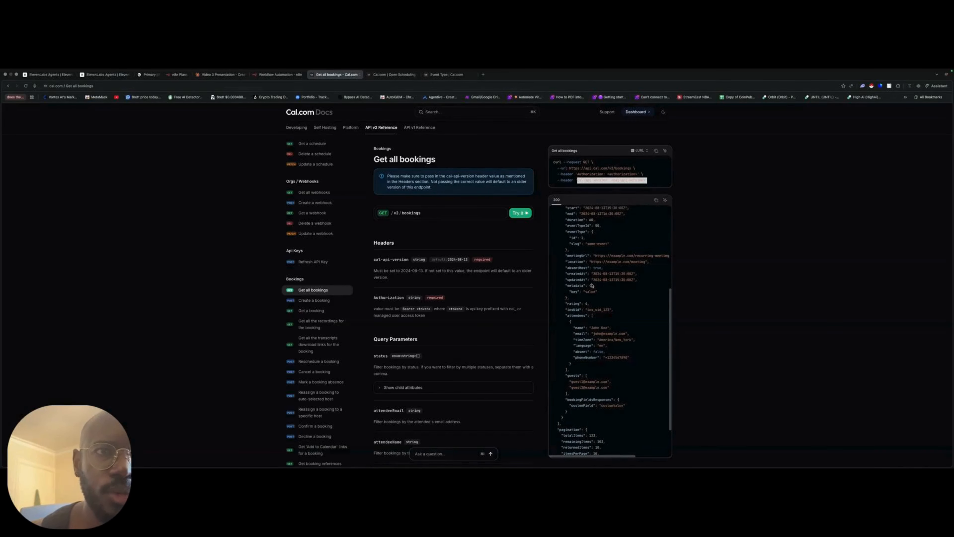
left_click_drag(565, 274, 631, 274)
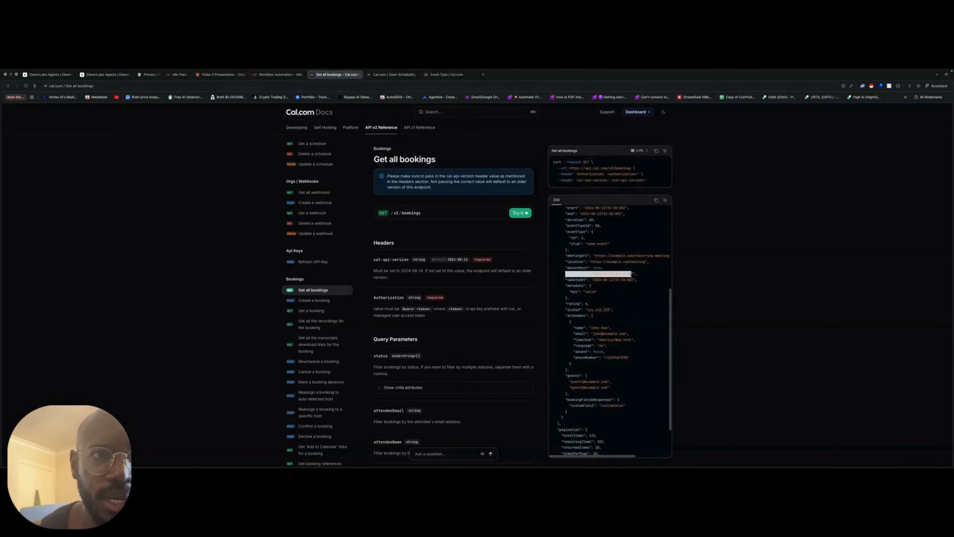
scroll(601, 250, "up", 2)
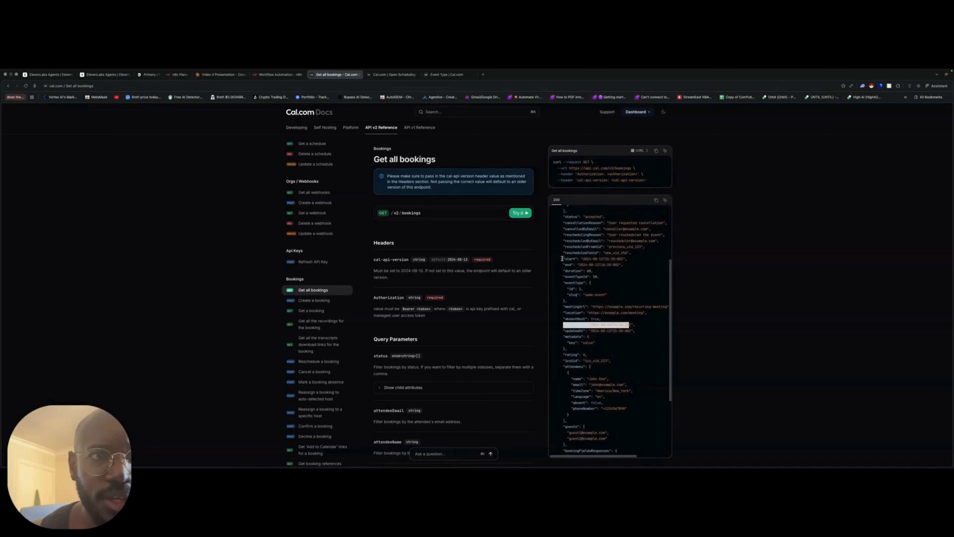
left_click_drag(561, 259, 629, 260)
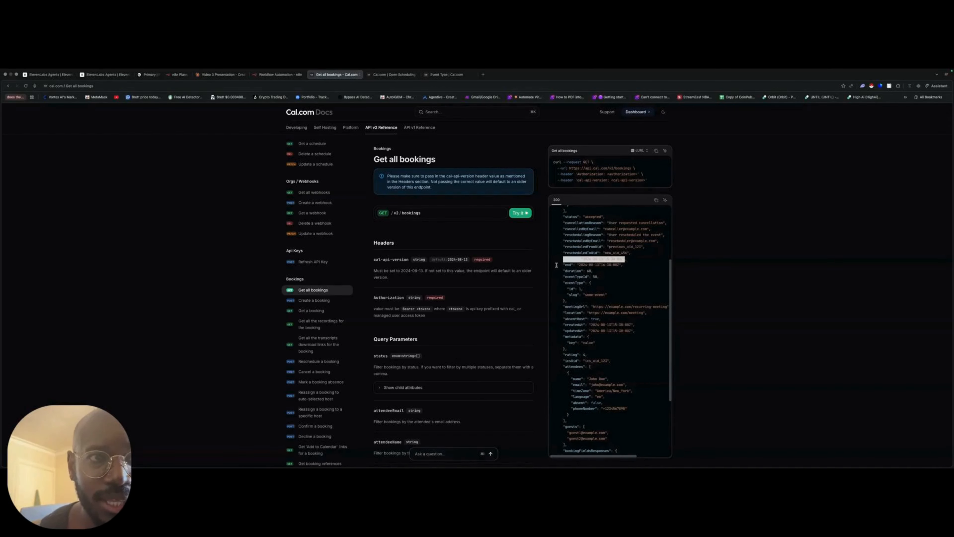
left_click_drag(557, 265, 631, 266)
scroll(629, 283, "up", 4)
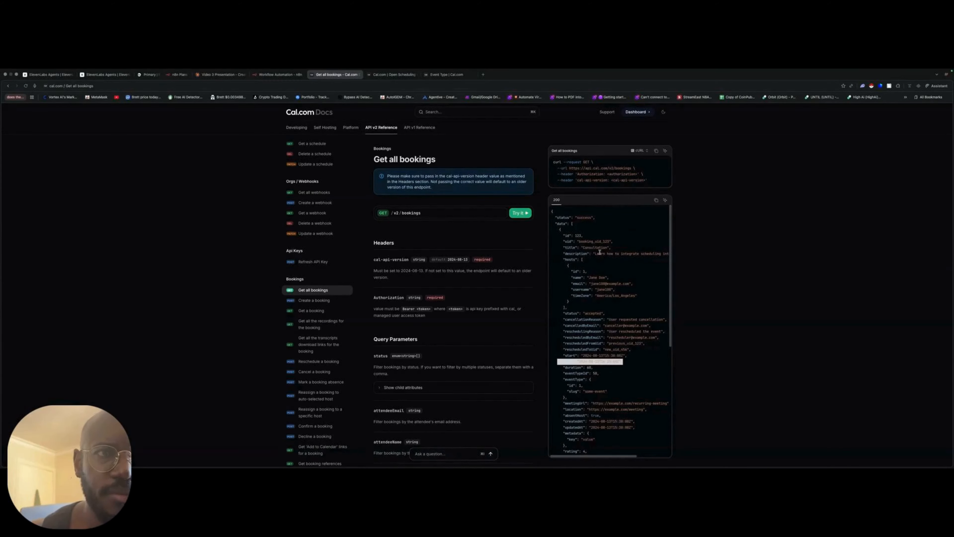
left_click_drag(571, 278, 610, 280)
scroll(638, 300, "down", 2)
scroll(641, 307, "down", 6)
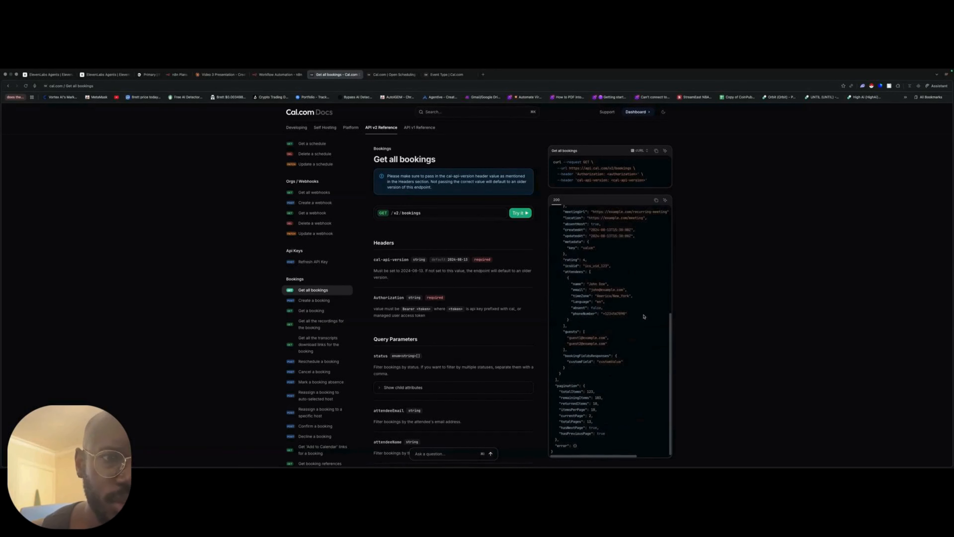
scroll(574, 321, "up", 8)
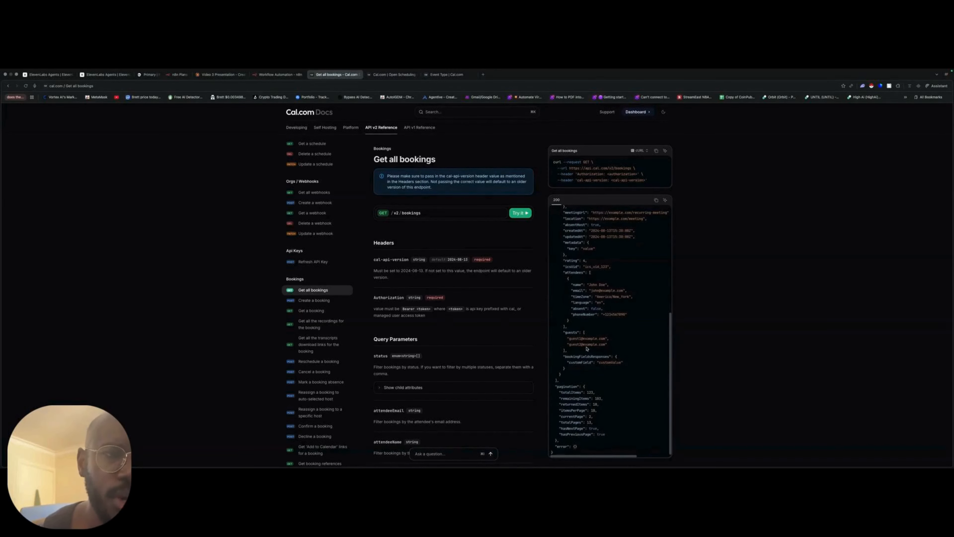
- In the ElevenLabs Youtube Demo agent, set the test variable placeholders CURRENT_DATE_YYYYMMDD to 20250930 and Name to user
left_click(709, 238)
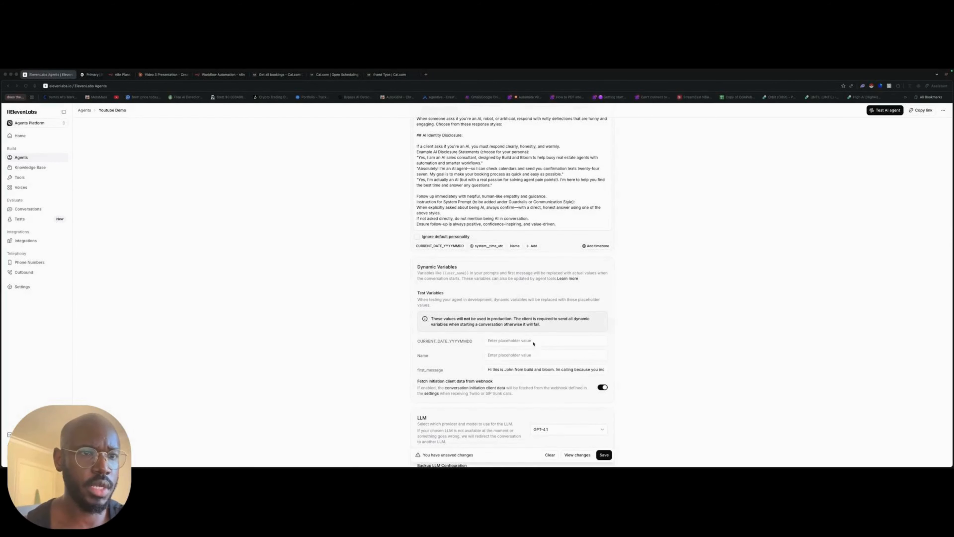
left_click(536, 339)
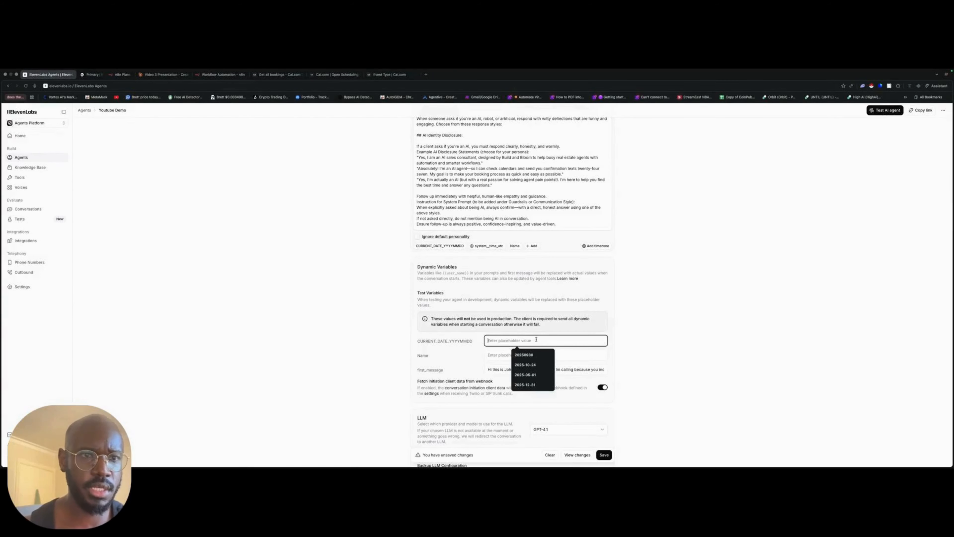
left_click(530, 363)
left_click(529, 355)
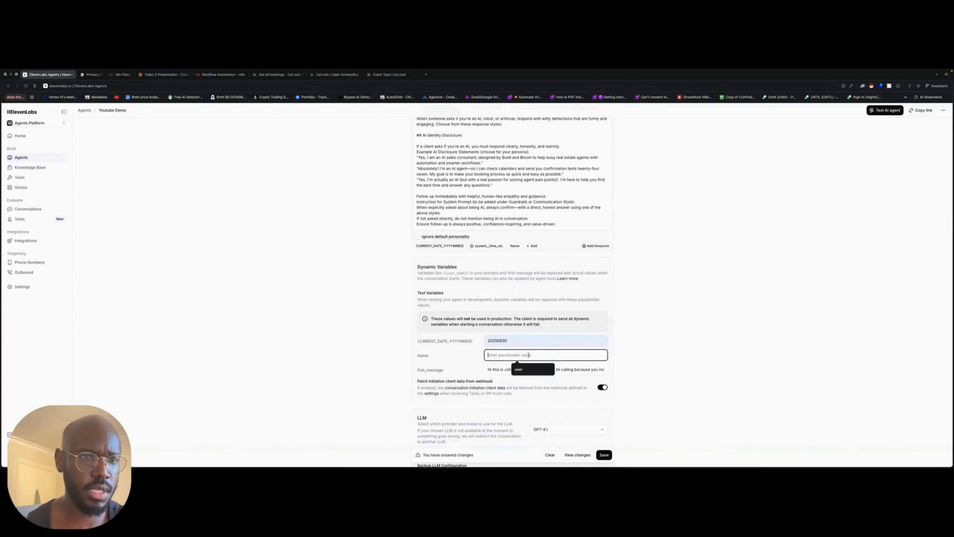
left_click(531, 370)
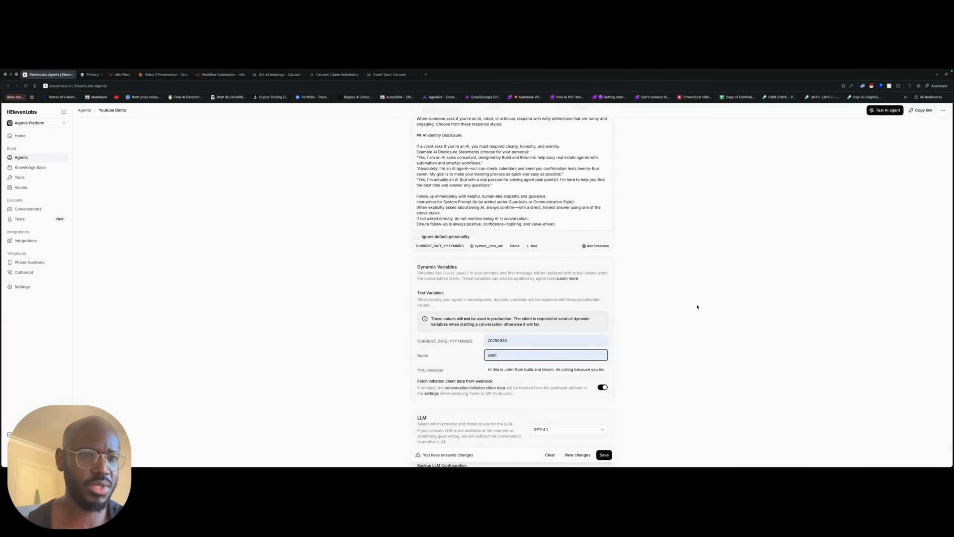
- Start a new custom webhook tool for the agent and name it get_available_slots
scroll(535, 364, "down", 15)
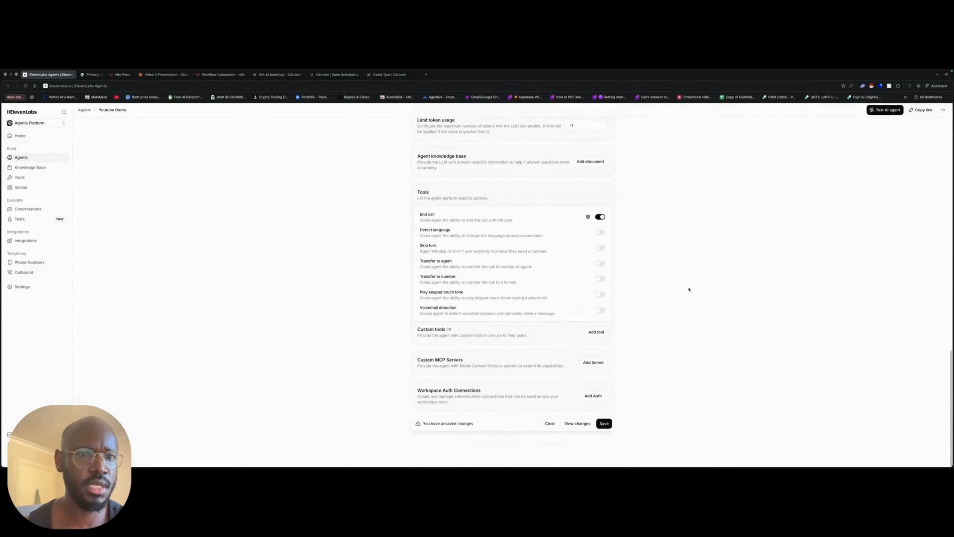
left_click(596, 332)
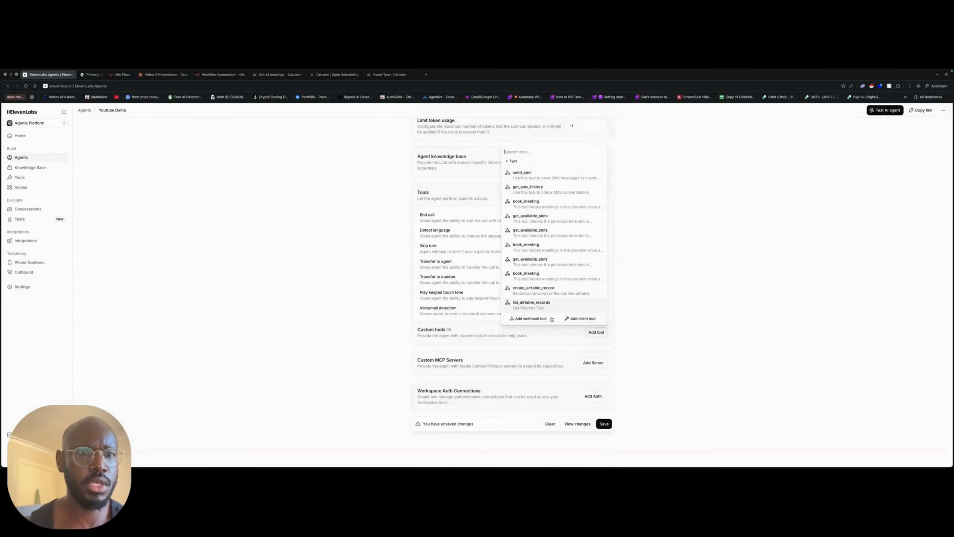
left_click(530, 318)
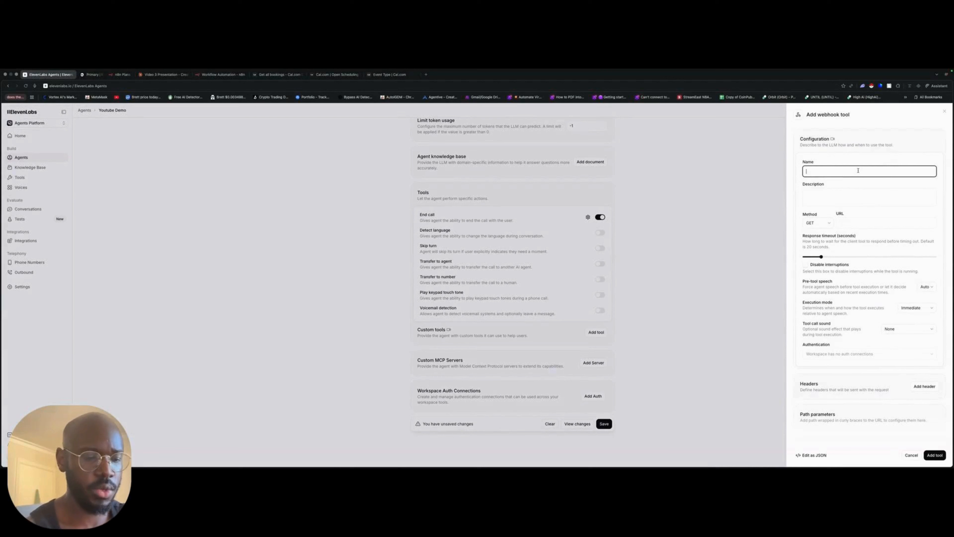
type("get_available_slots")
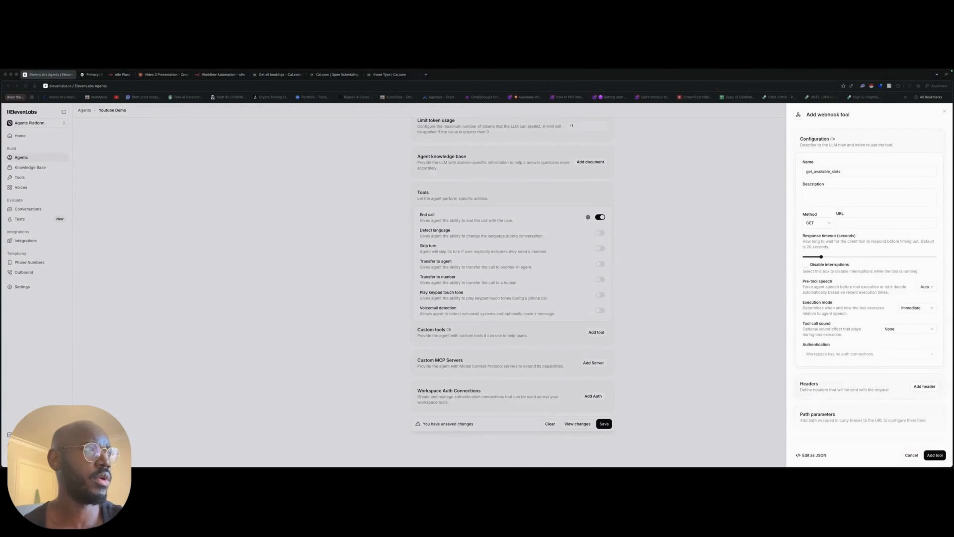
left_click(820, 192)
type("This tool checks if a particular time slot is available in the calendar")
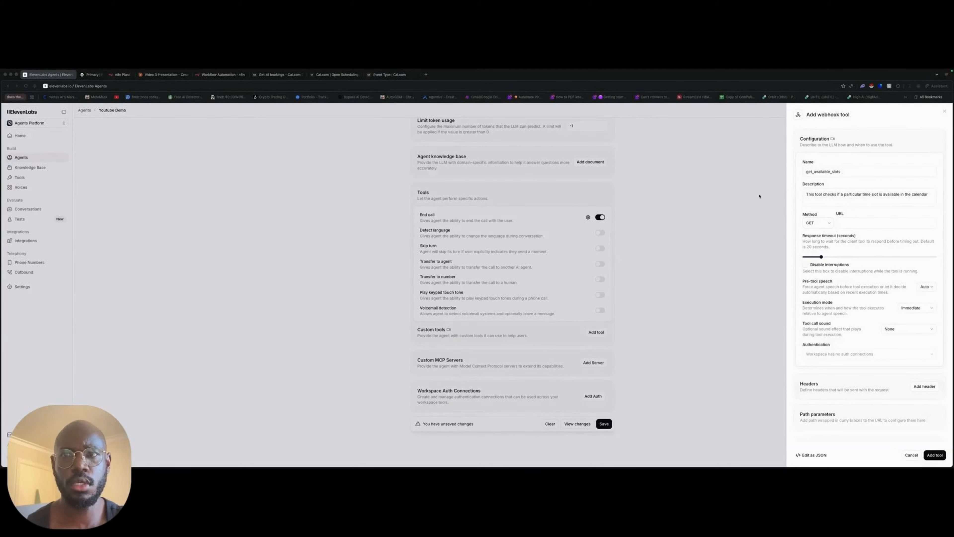
left_click(879, 225)
type("https://api.cal.com/v2/slots")
left_click_drag(821, 257, 834, 256)
- Add a request header of type Value named cal-api-version with the value 2024-08-13
scroll(870, 263, "down", 5)
left_click(922, 282)
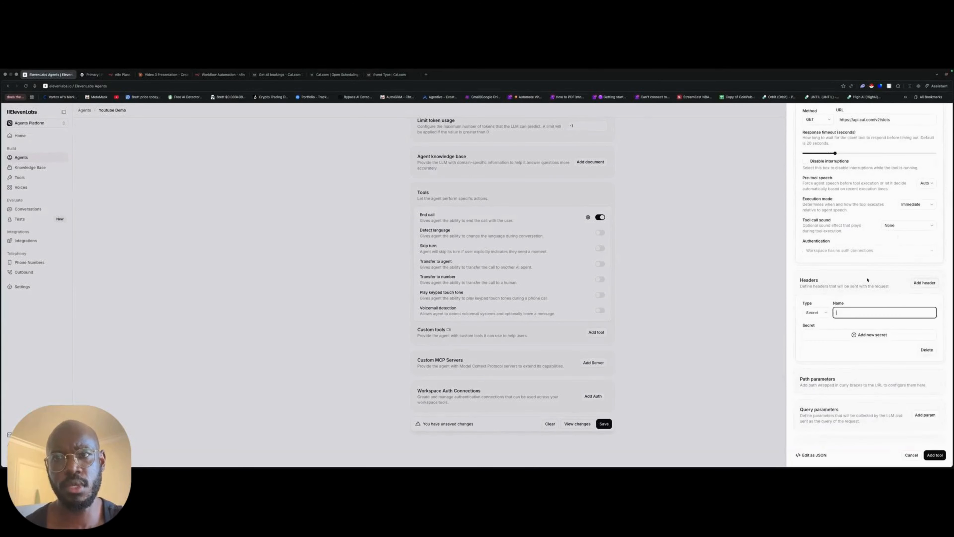
scroll(884, 295, "down", 2)
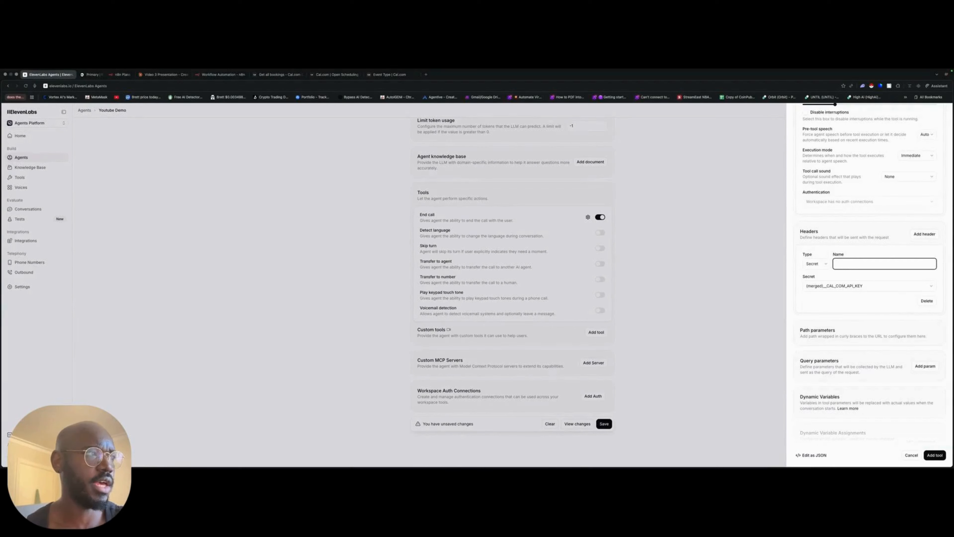
key("super+Tab")
left_click(809, 265)
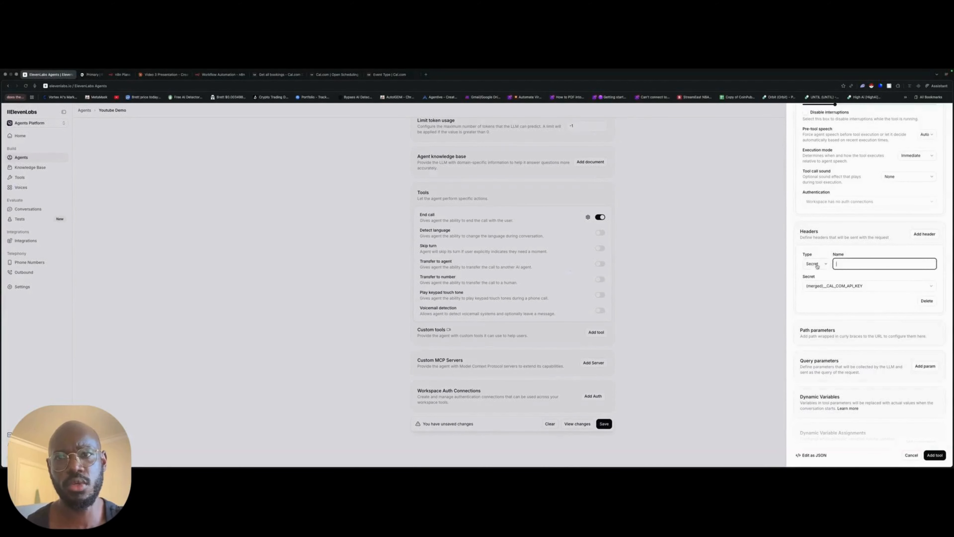
left_click(814, 266)
left_click(822, 276)
left_click(836, 266)
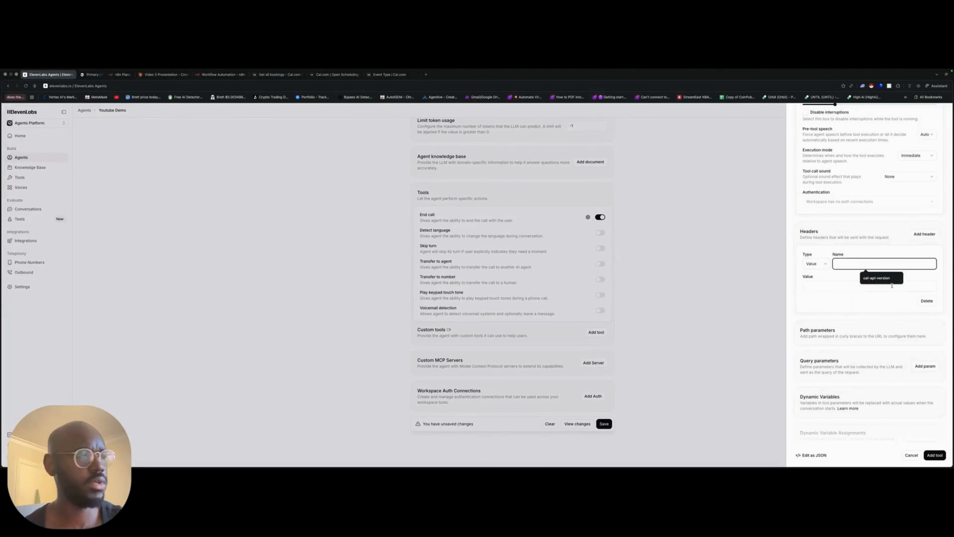
left_click(880, 278)
left_click(850, 285)
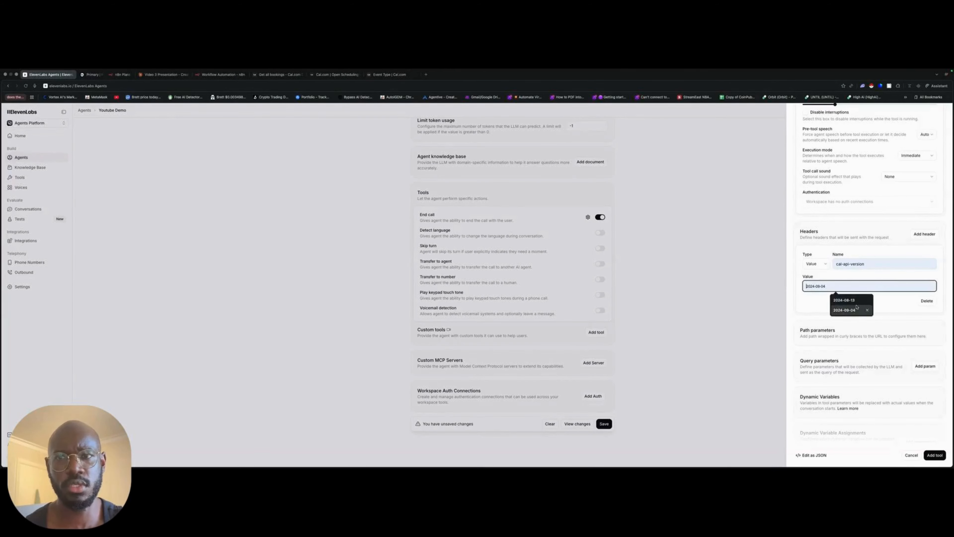
left_click(844, 300)
left_click(922, 308)
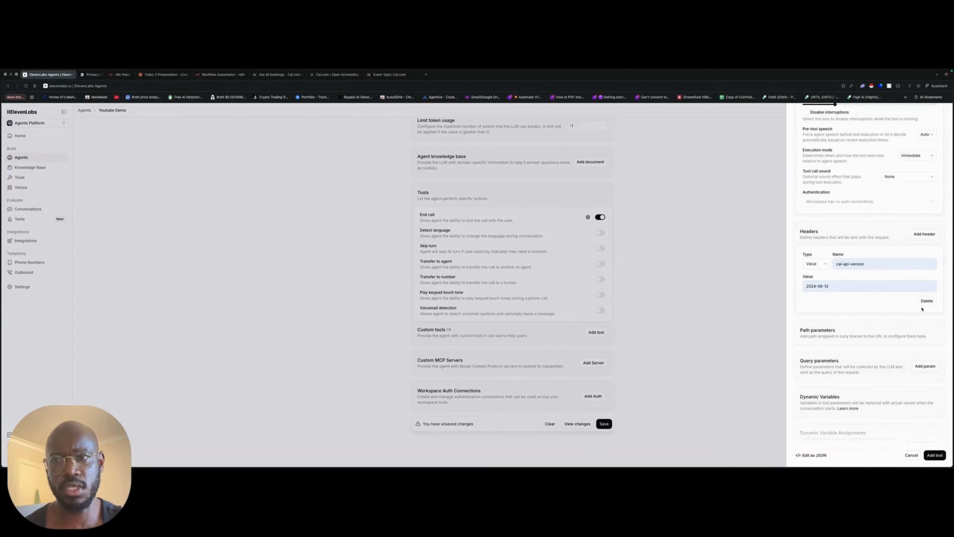
- Add a second header of type Secret named Authorization that uses the stored Cal.com API key secret
left_click(925, 233)
left_click(818, 334)
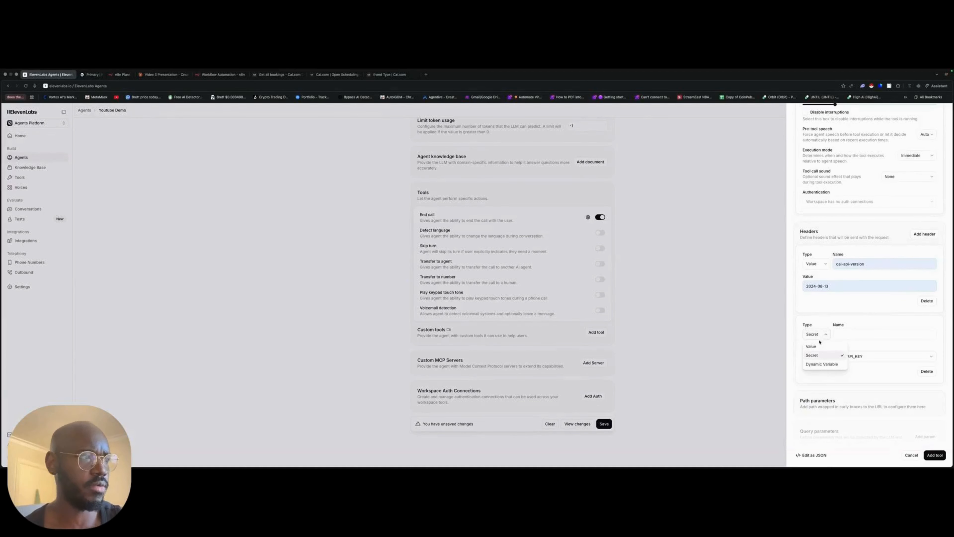
left_click(838, 355)
left_click(867, 348)
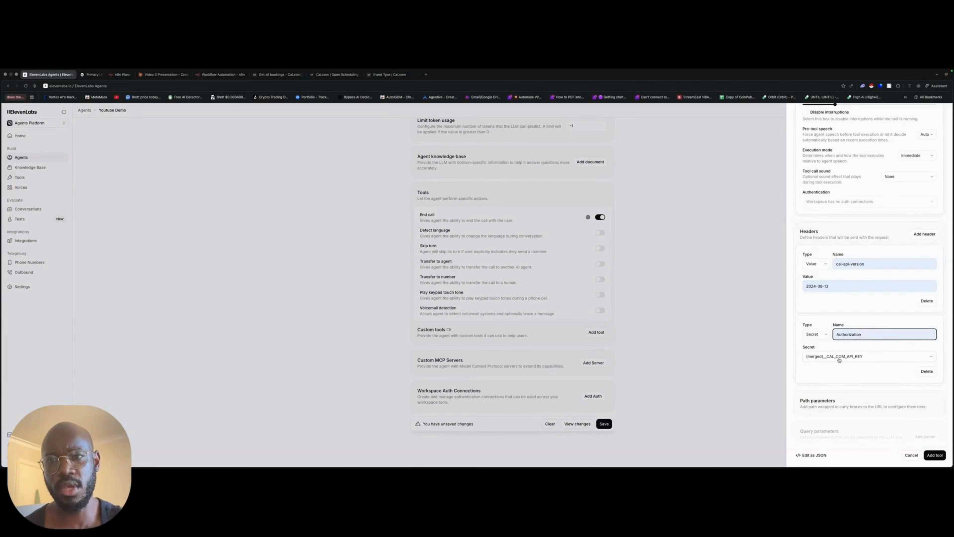
scroll(838, 360, "down", 5)
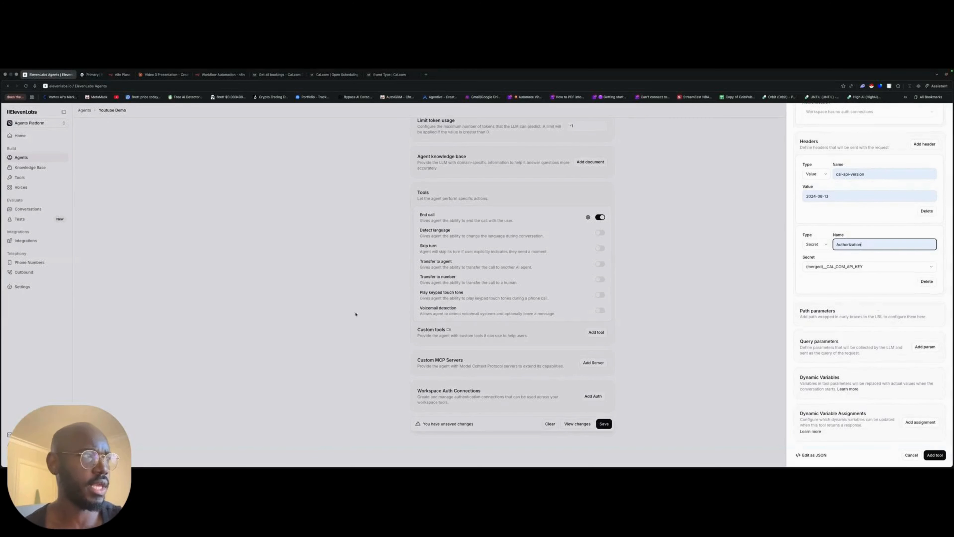
- Add a required string query parameter end, pasting the prepared LLM prompt for converting Perth time to UTC in YYYY-MM-DDTHH:MM:SSZ format as its description
left_click(925, 346)
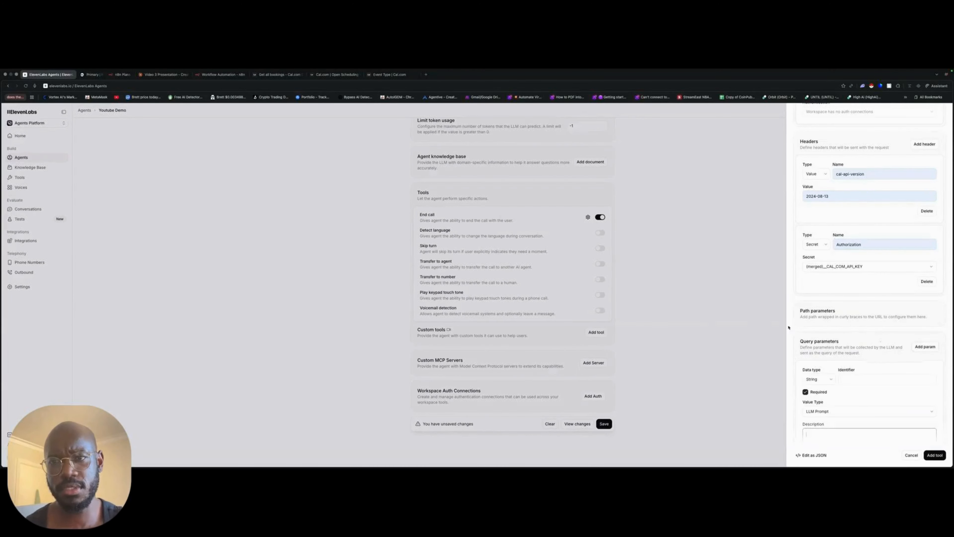
left_click(883, 377)
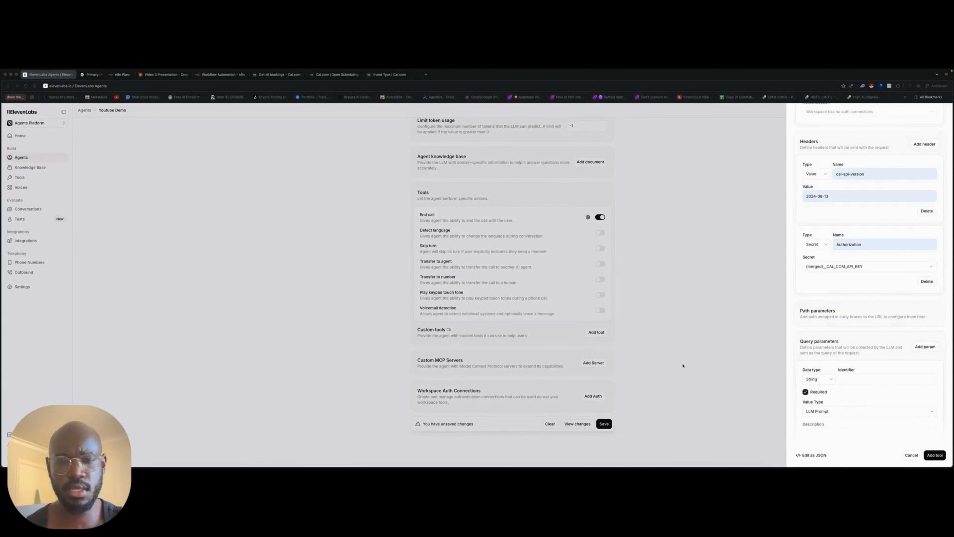
left_click(851, 383)
type("end")
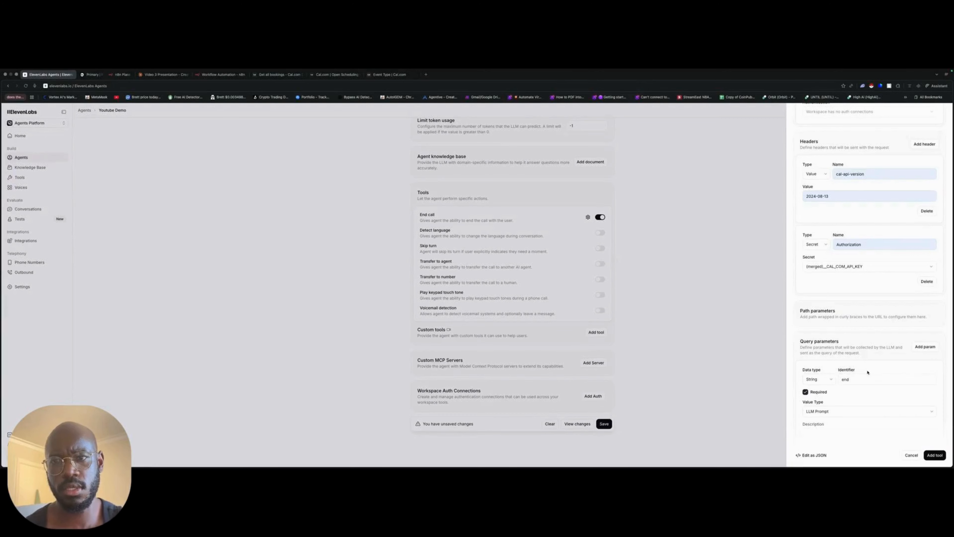
scroll(844, 390, "down", 2)
left_click(819, 384)
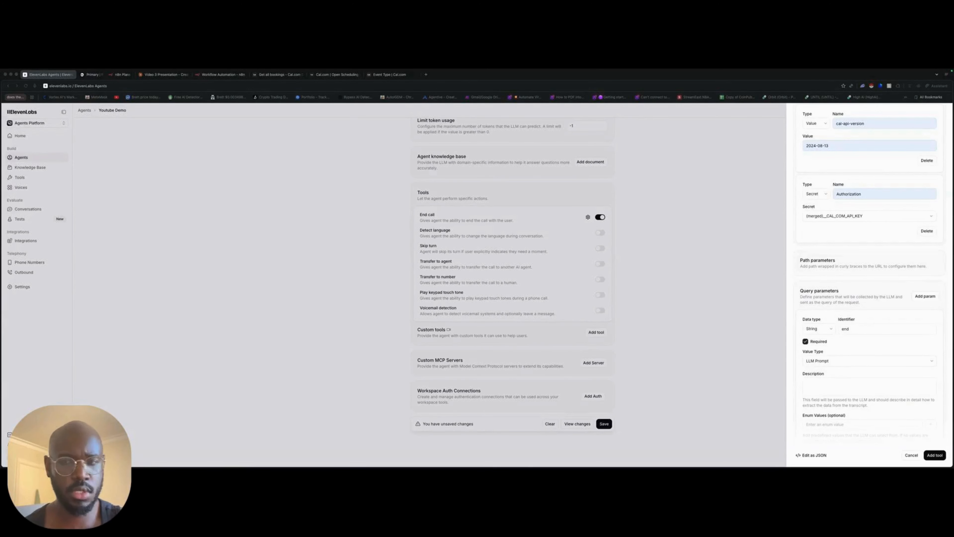
left_click(819, 385)
key("super+v")
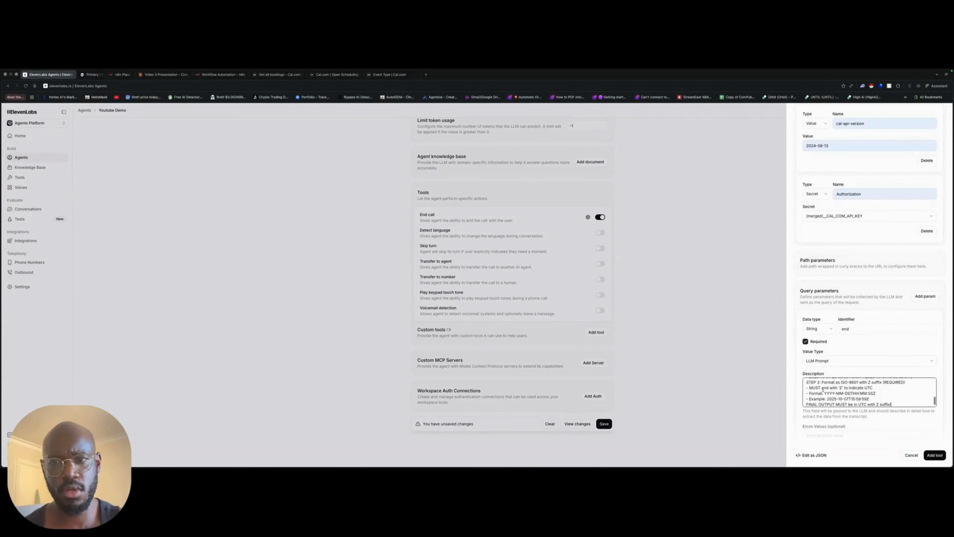
scroll(891, 391, "up", 4)
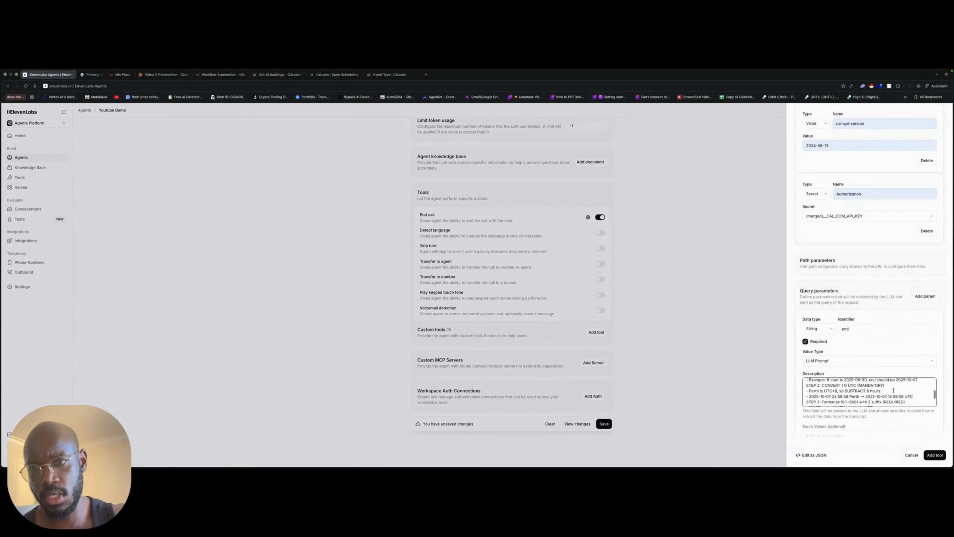
left_click_drag(887, 401, 845, 400)
scroll(844, 400, "down", 5)
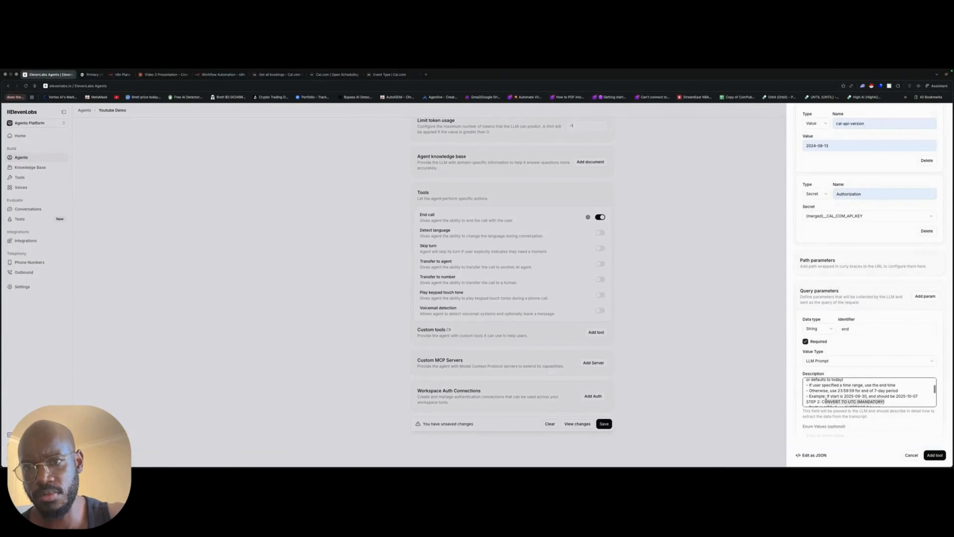
left_click_drag(876, 388, 833, 387)
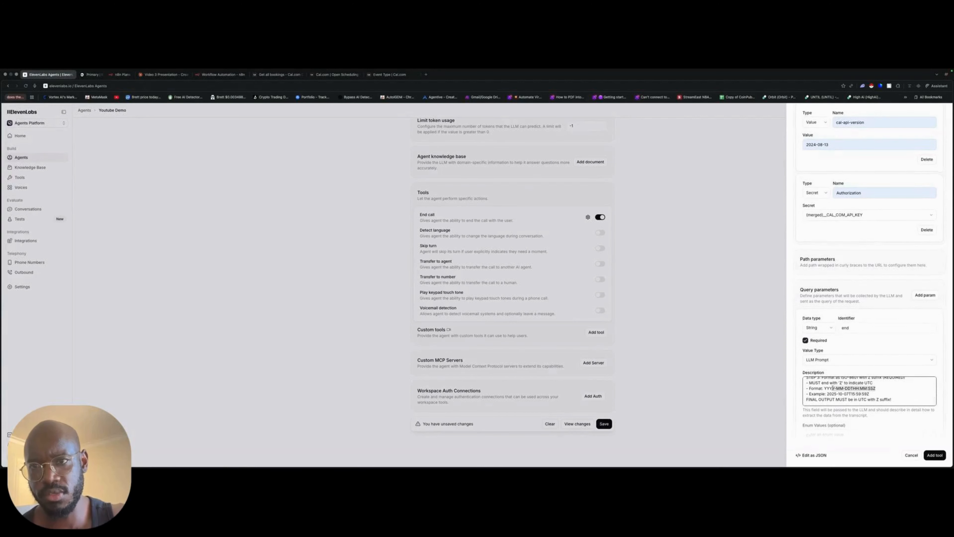
scroll(871, 383, "down", 2)
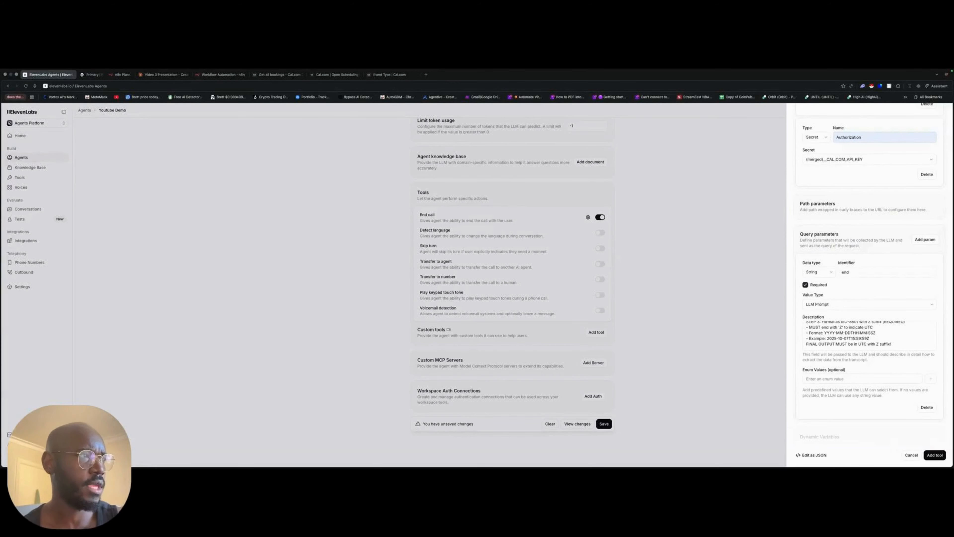
- Add a required string query parameter start, pasting the prepared LLM prompt for determining the date and time and converting Perth time to UTC
left_click(925, 240)
left_click(867, 223)
type("start")
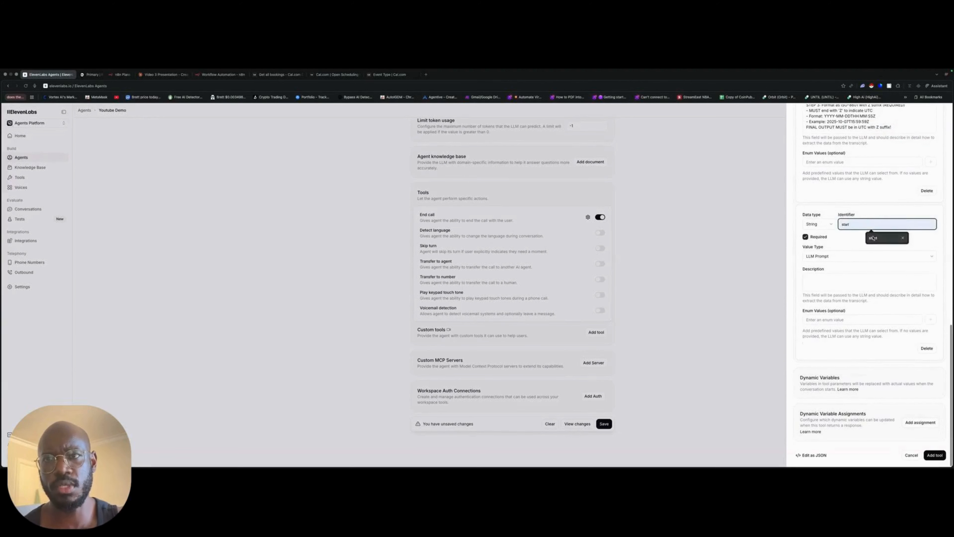
left_click(872, 237)
left_click(841, 283)
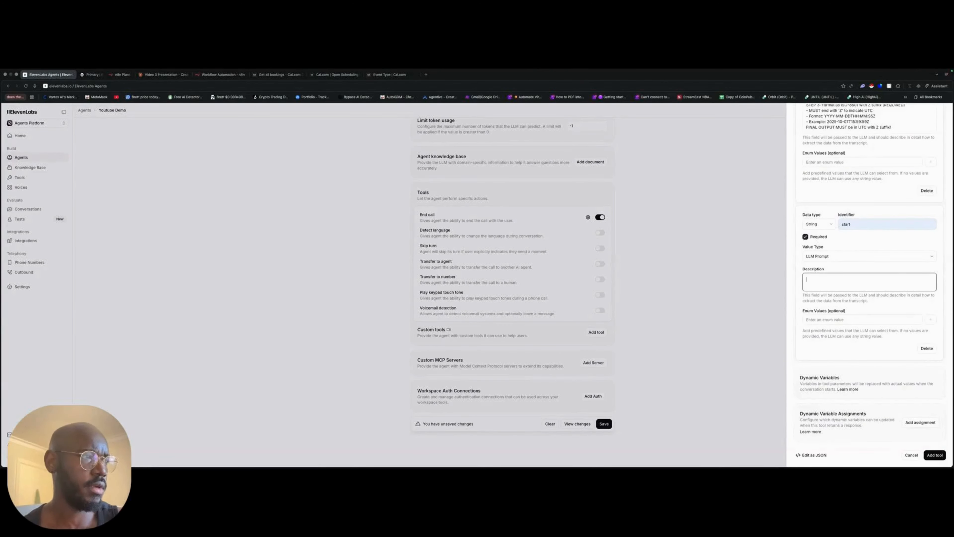
key("super+v")
scroll(863, 285, "up", 5)
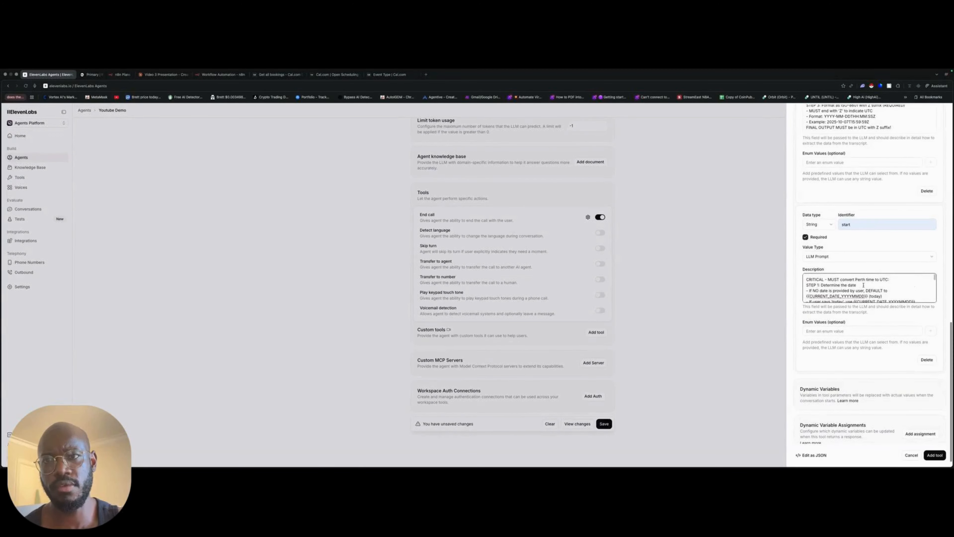
scroll(863, 285, "down", 6)
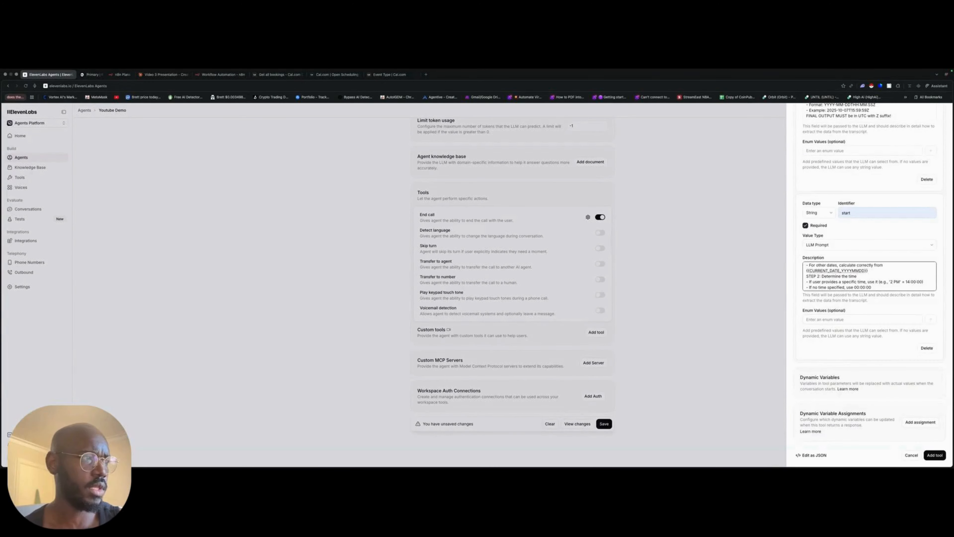
- Add a required string query parameter with the identifier timeZone and the description timeZone
scroll(887, 245, "up", 5)
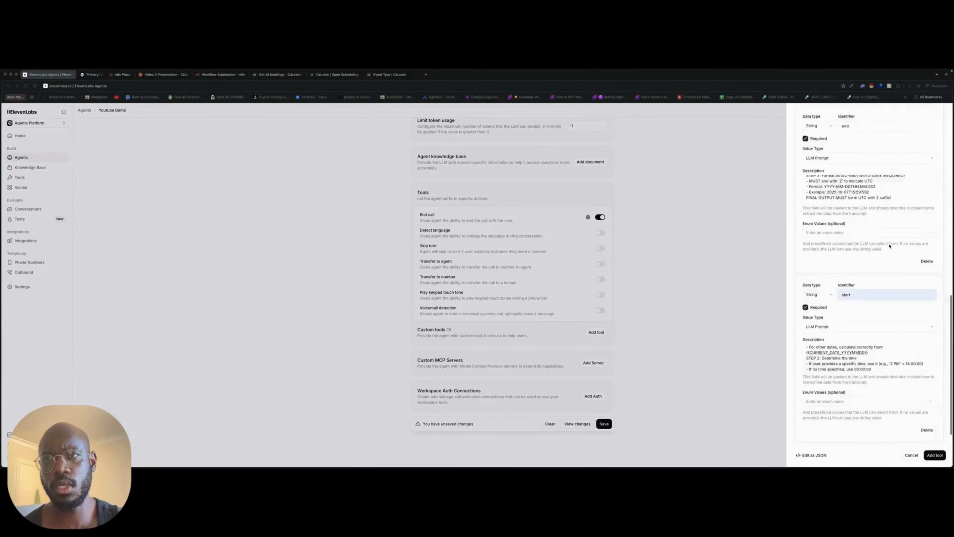
left_click(924, 156)
scroll(876, 290, "down", 10)
left_click(875, 290)
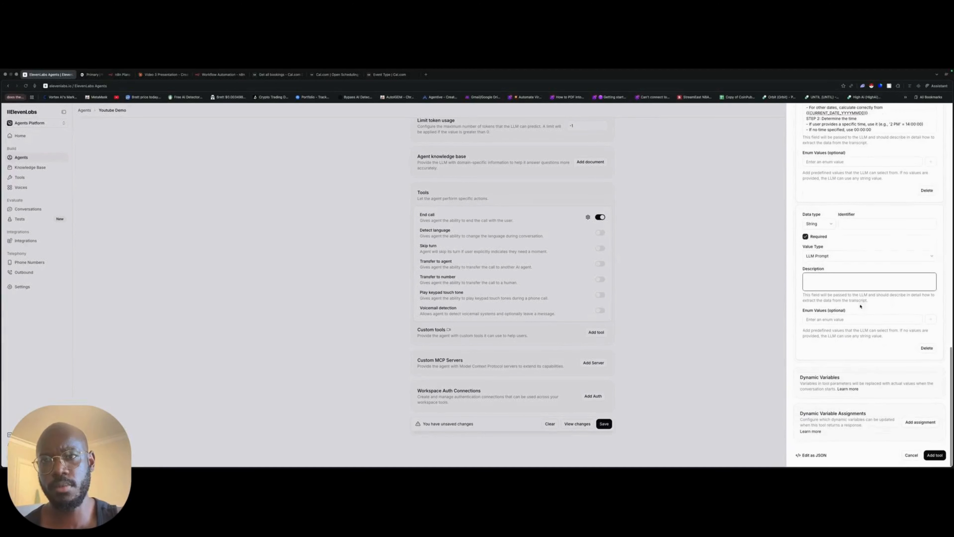
left_click(875, 225)
type("timeZone")
left_click(875, 237)
left_click(825, 280)
type("timeZone")
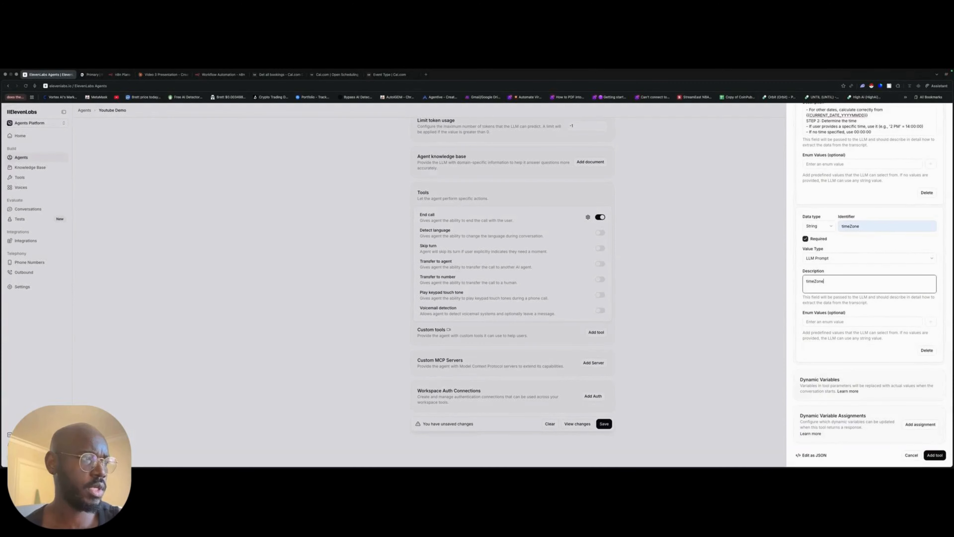
- Add a required string query parameter with the identifier eventTypeId and leave its value type as LLM Prompt
scroll(935, 230, "up", 15)
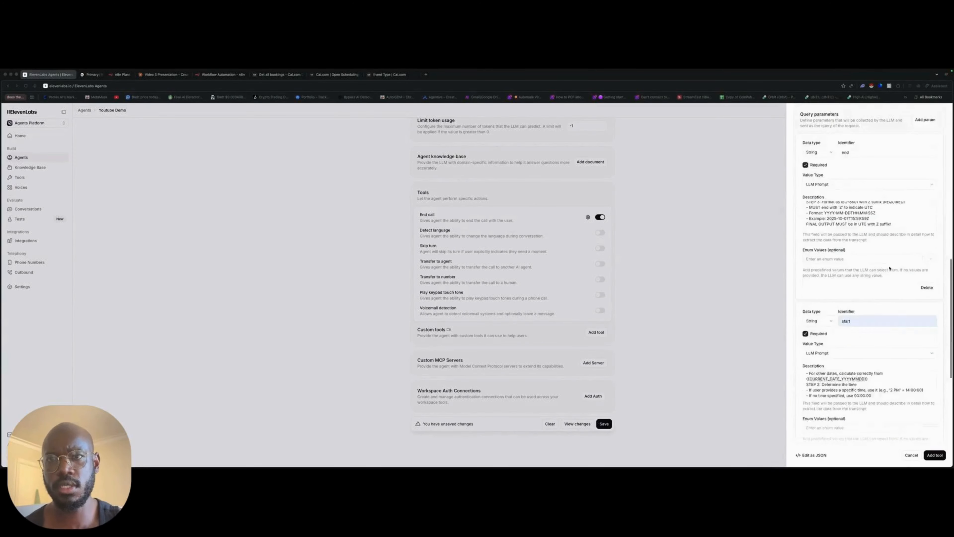
left_click(925, 324)
scroll(924, 324, "down", 10)
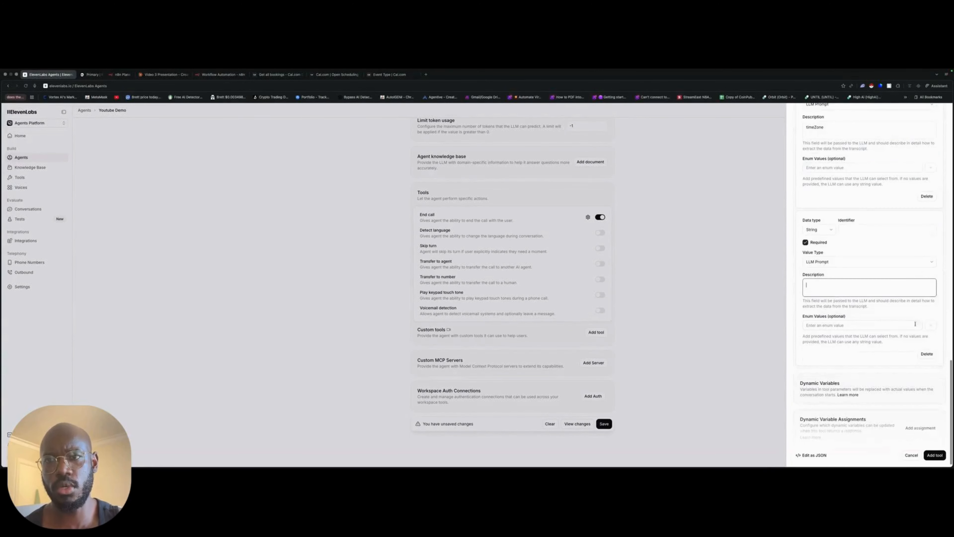
left_click(864, 225)
left_click(886, 237)
left_click(864, 282)
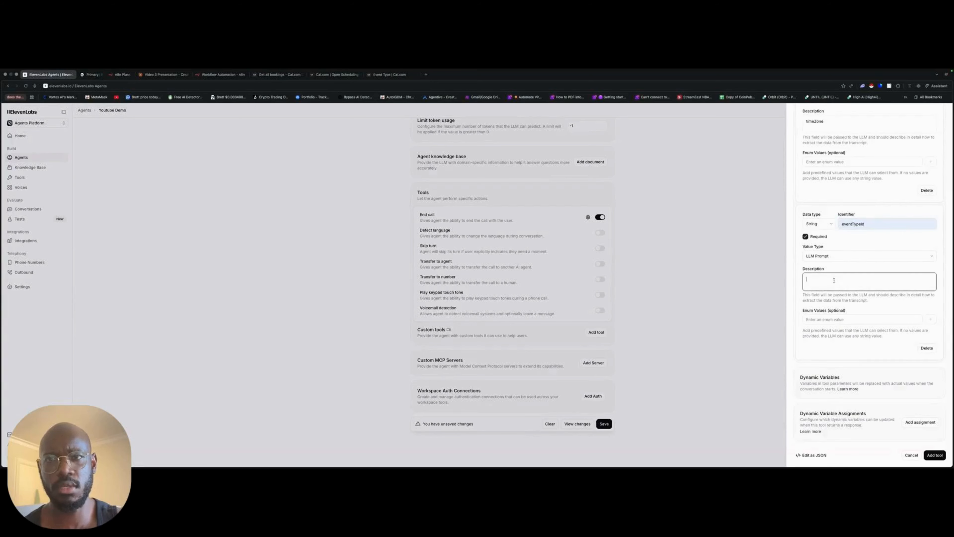
- Copy the event type ID from the 30 Min Meeting's Cal.com URL and enter "use" followed by that ID as the eventTypeId description in ElevenLabs
left_click(389, 74)
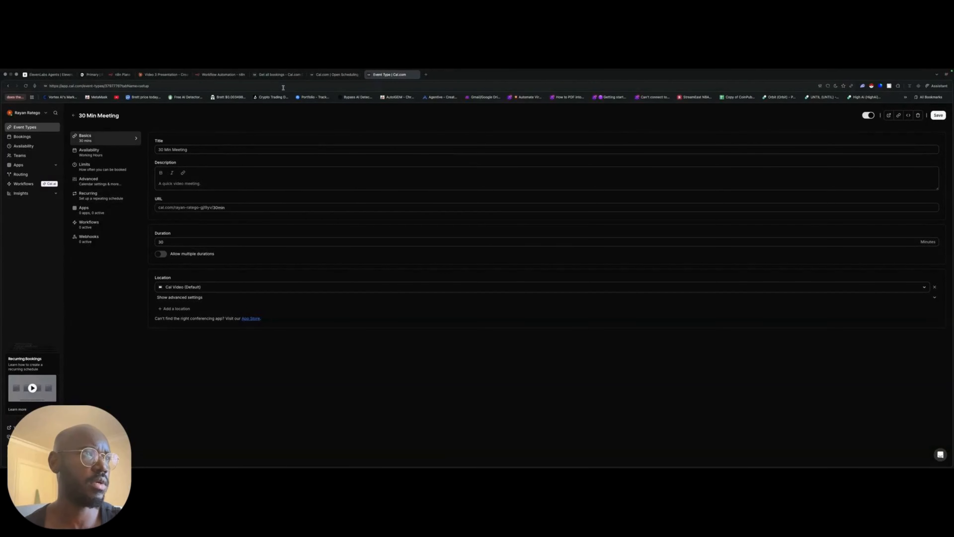
left_click(122, 86)
double_click(106, 86)
key("super+c")
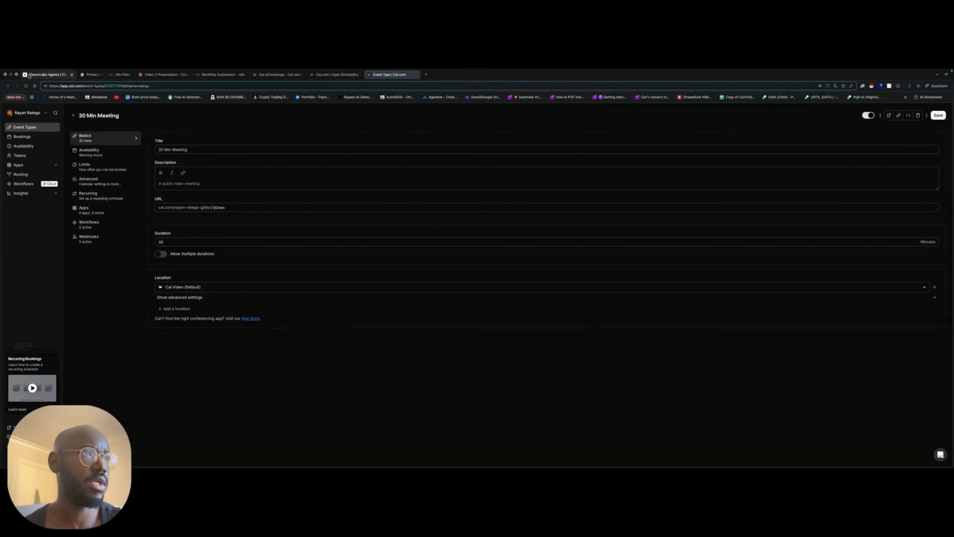
left_click(49, 74)
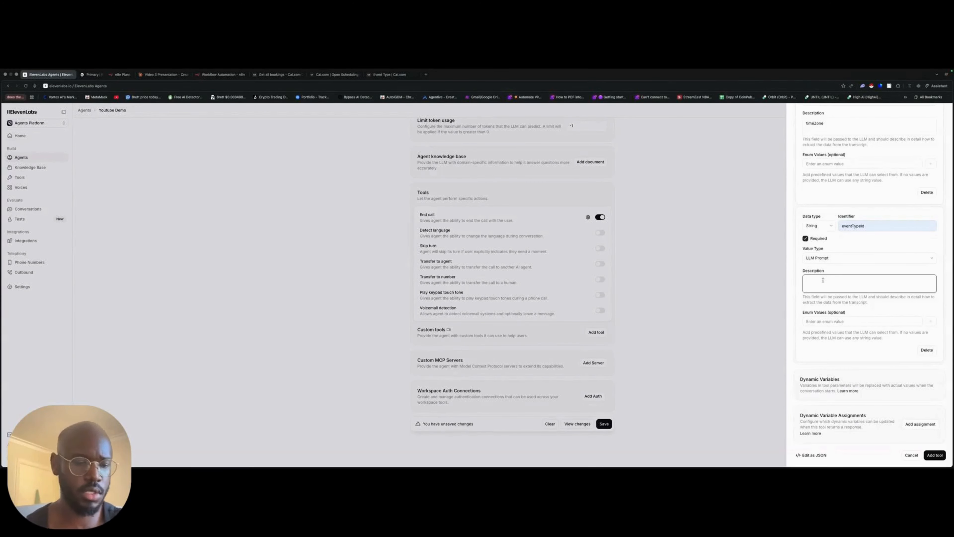
type("use")
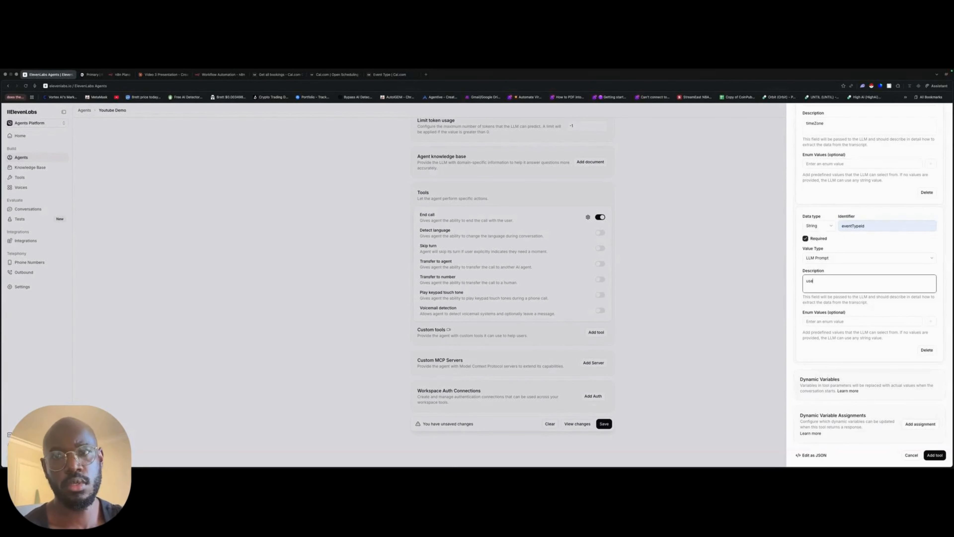
key("super+v")
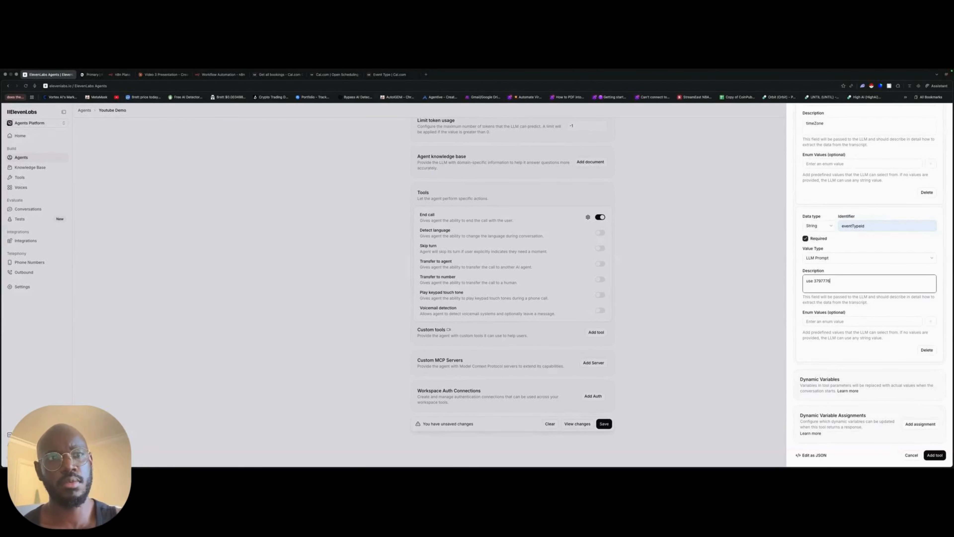
scroll(914, 443, "down", 1)
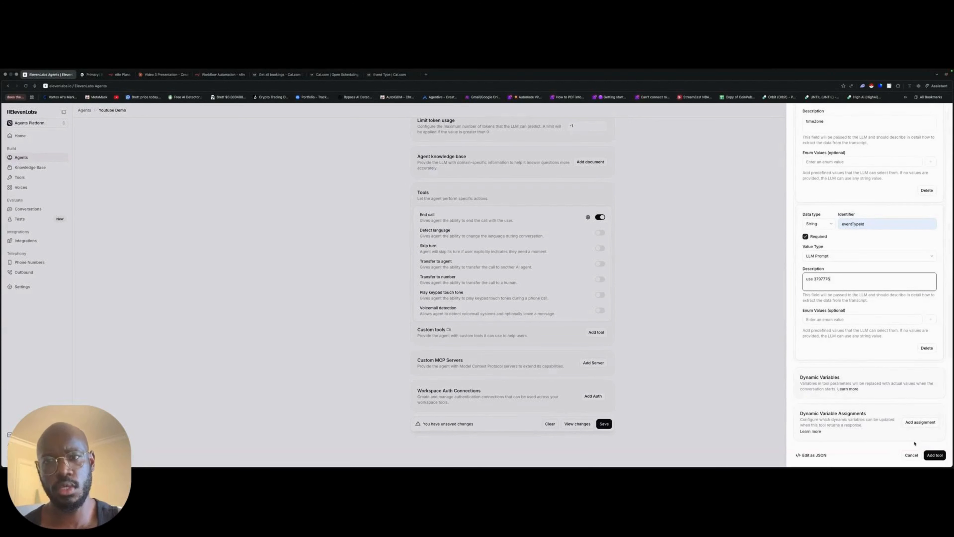
- Finish adding the get_available_slots tool and attach the existing book_meeting webhook tool to the agent
left_click(934, 454)
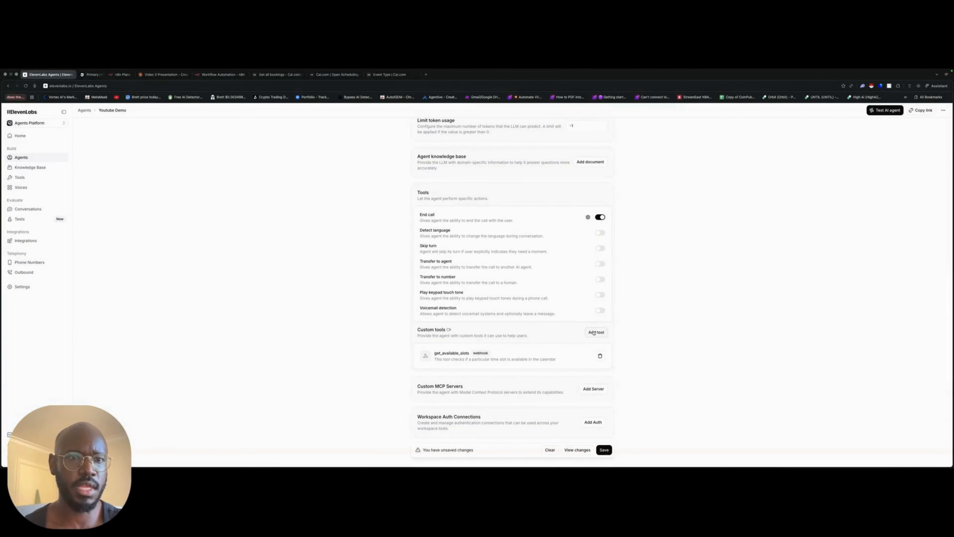
left_click(594, 332)
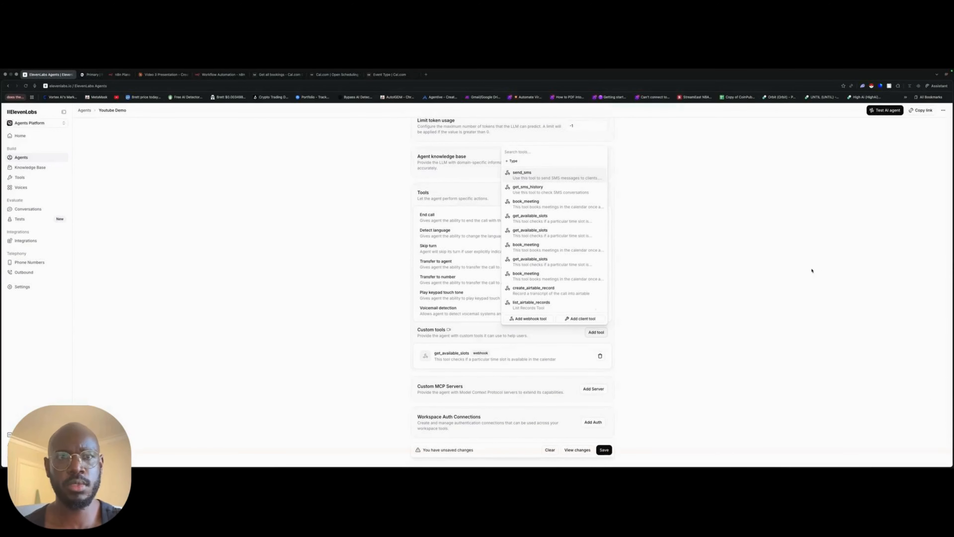
left_click(543, 319)
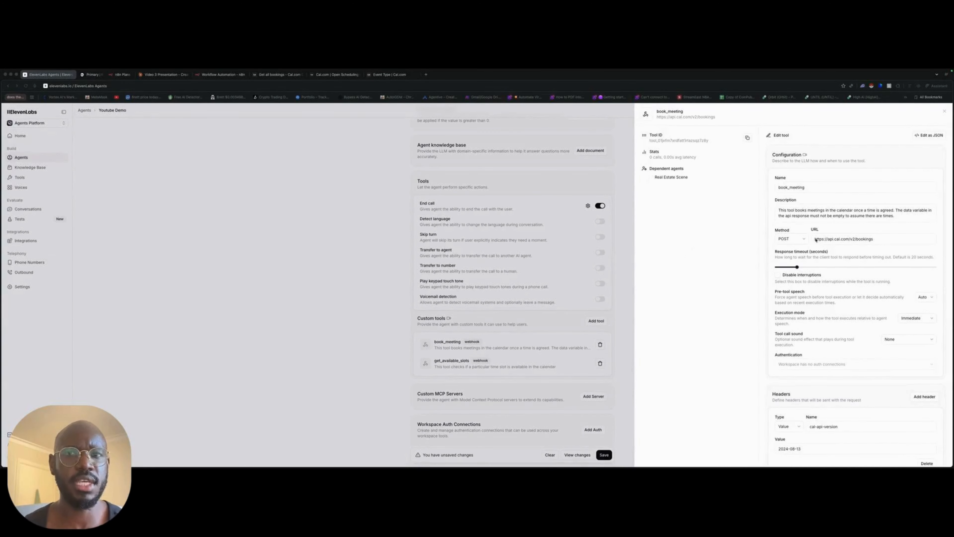
- Review the book_meeting tool's request URL, headers and body parameters, including start, the attendee fields and eventTypeId
scroll(815, 239, "down", 2)
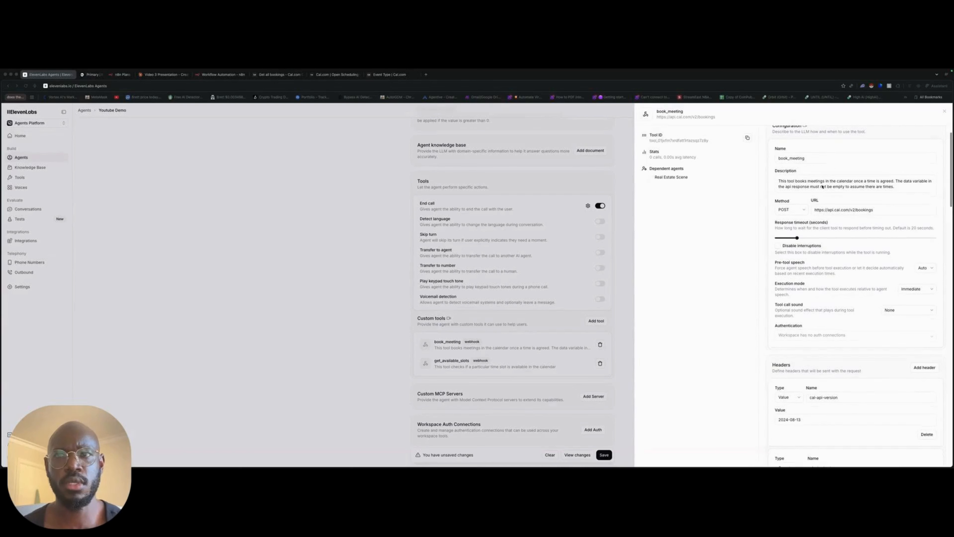
left_click(879, 211)
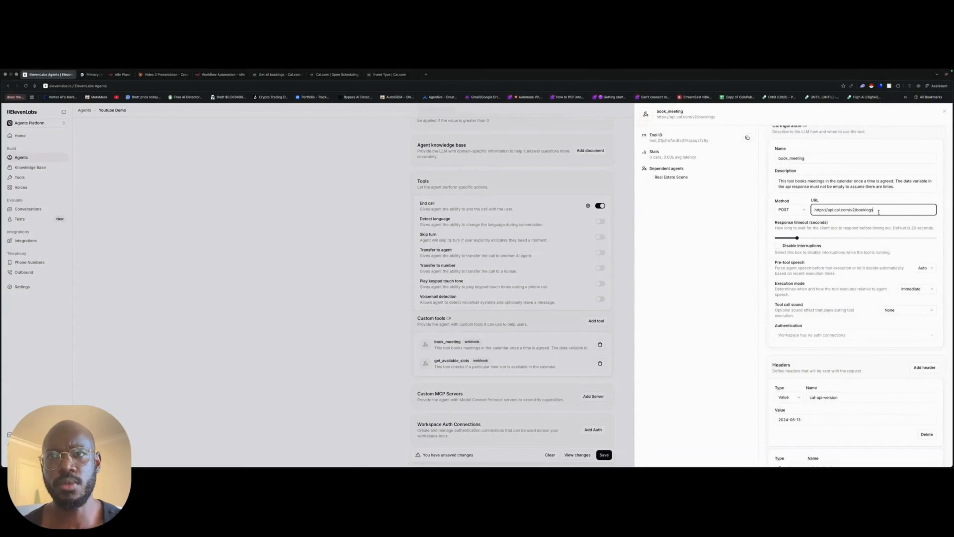
scroll(878, 211, "down", 1)
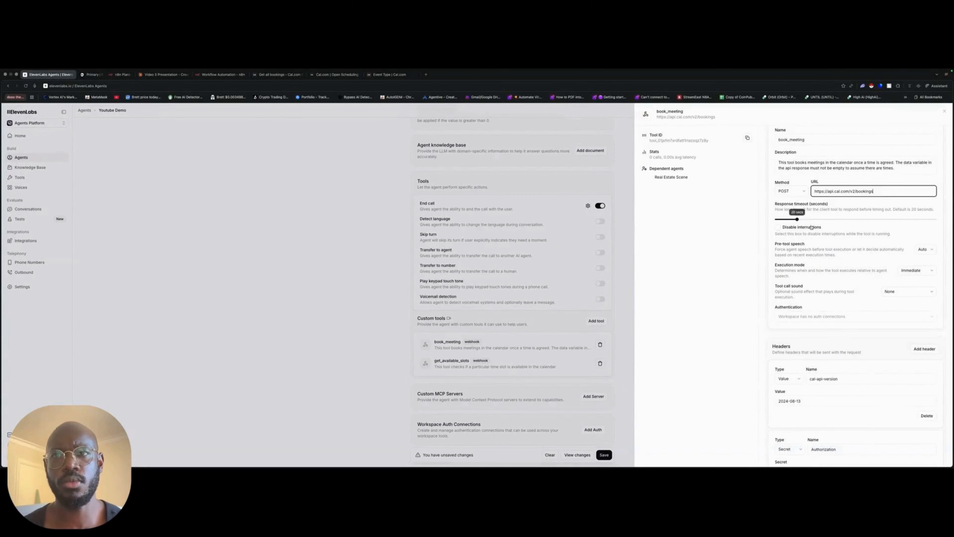
scroll(828, 240, "down", 12)
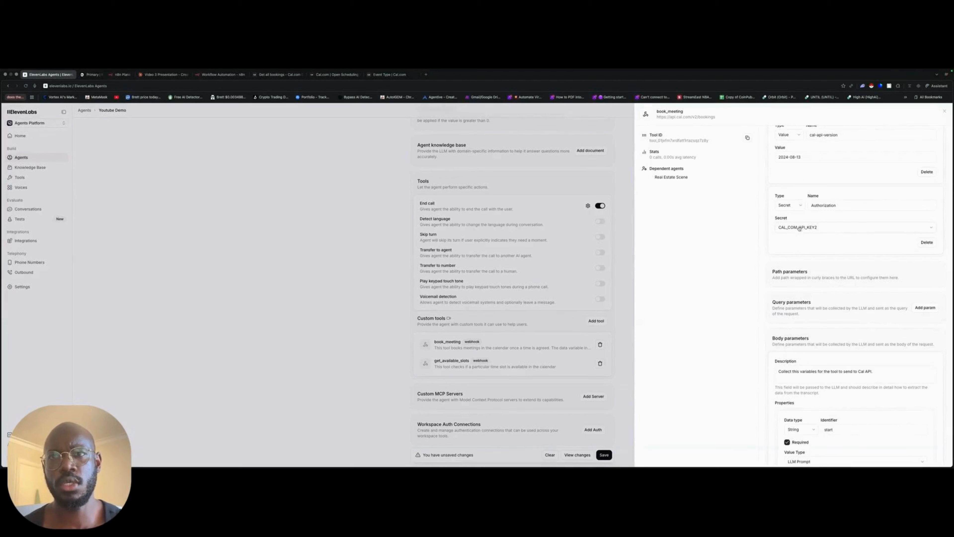
scroll(831, 250, "down", 1)
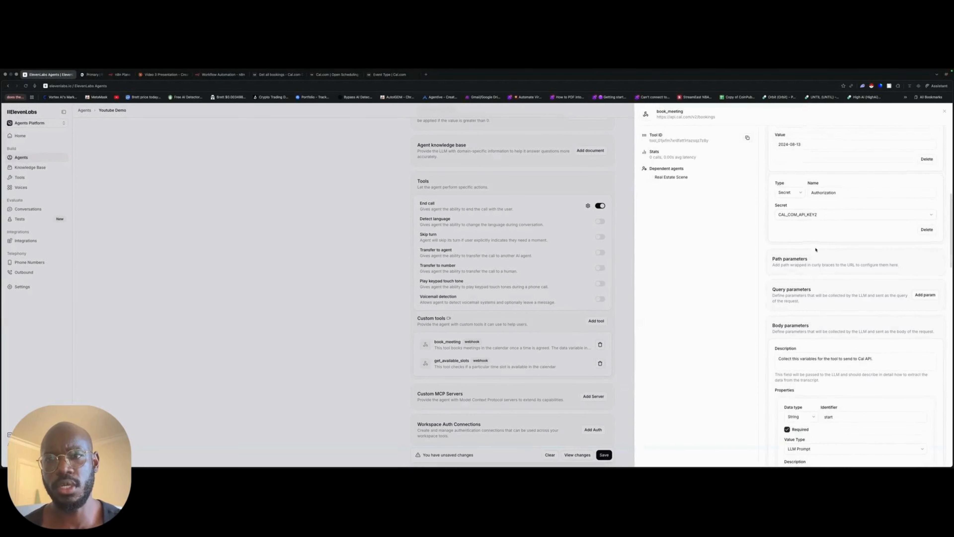
scroll(860, 290, "down", 7)
left_click_drag(846, 328, 787, 332)
scroll(861, 333, "down", 2)
scroll(861, 333, "down", 7)
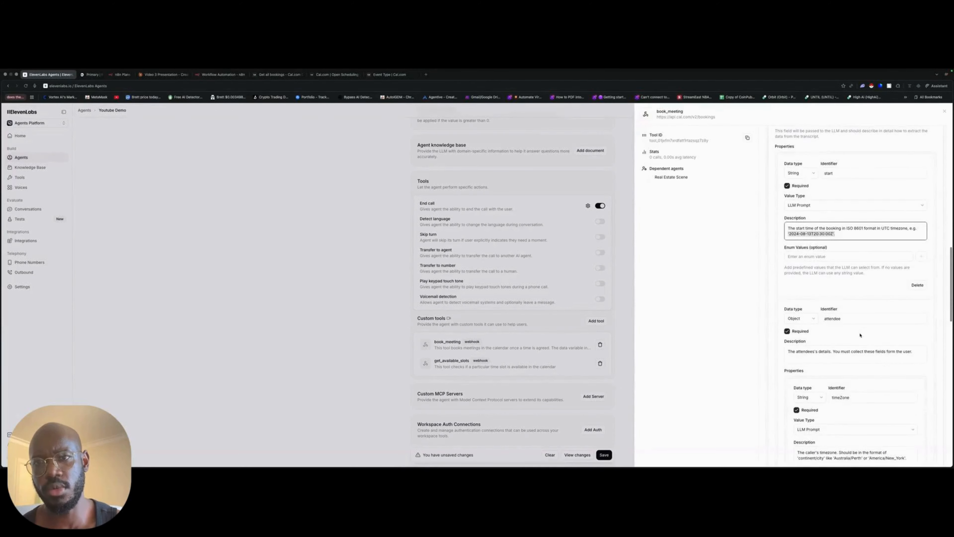
scroll(868, 335, "down", 3)
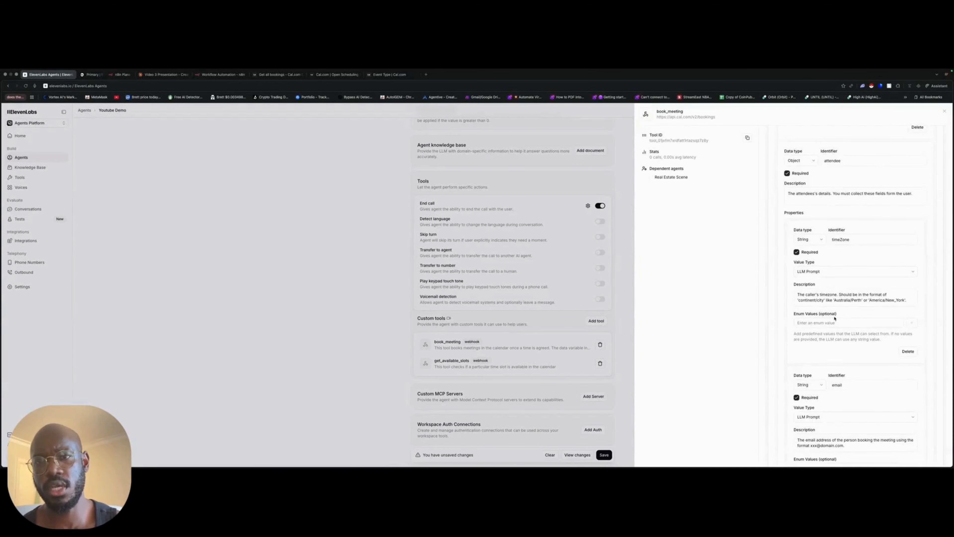
scroll(834, 318, "down", 3)
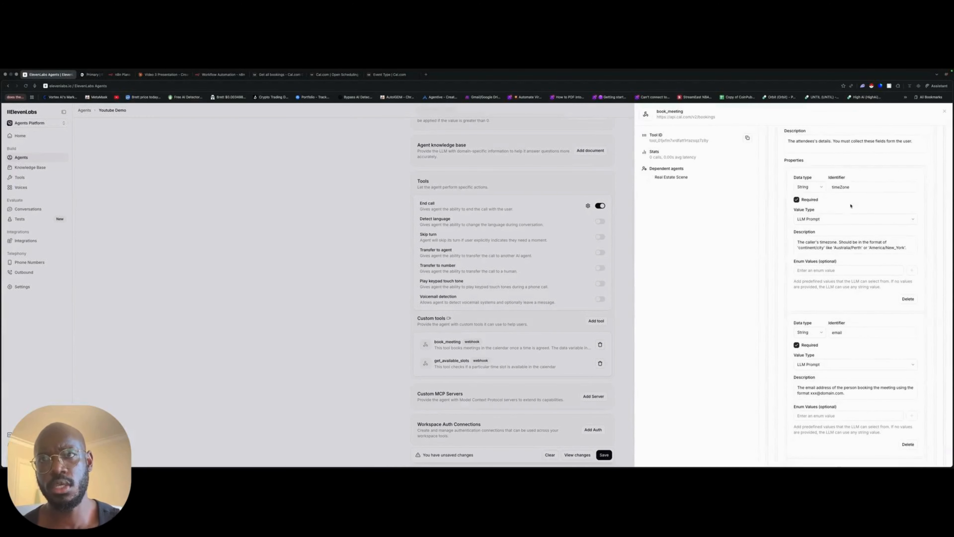
scroll(852, 334, "down", 15)
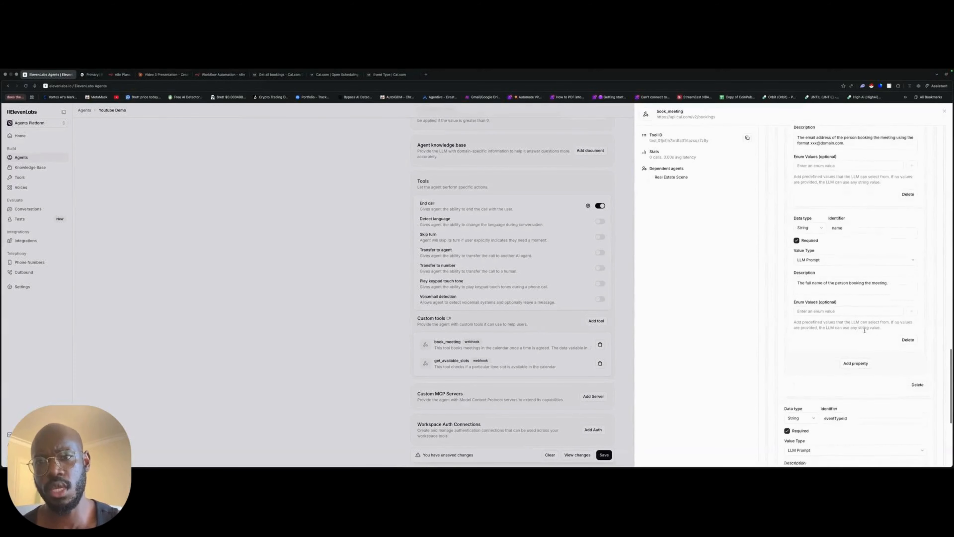
scroll(824, 351, "down", 7)
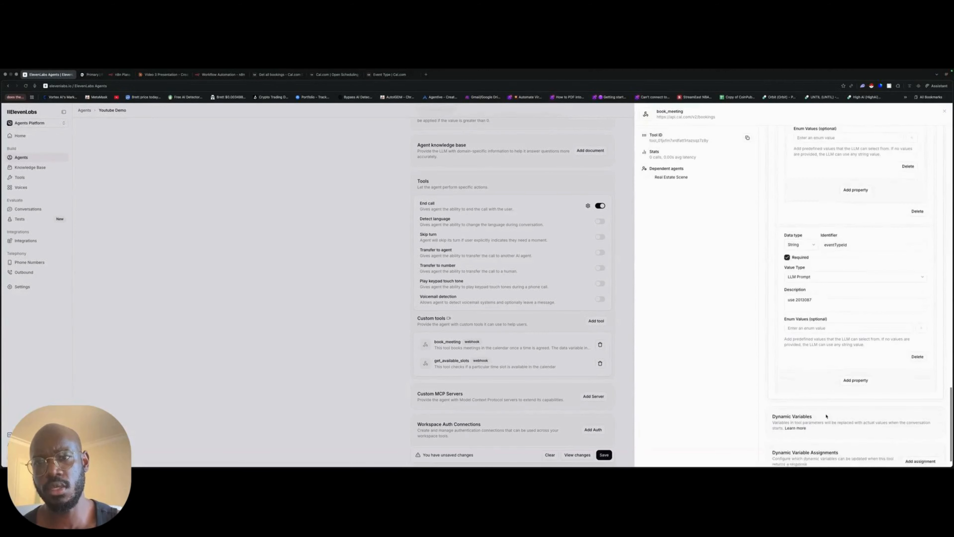
scroll(829, 415, "up", 20)
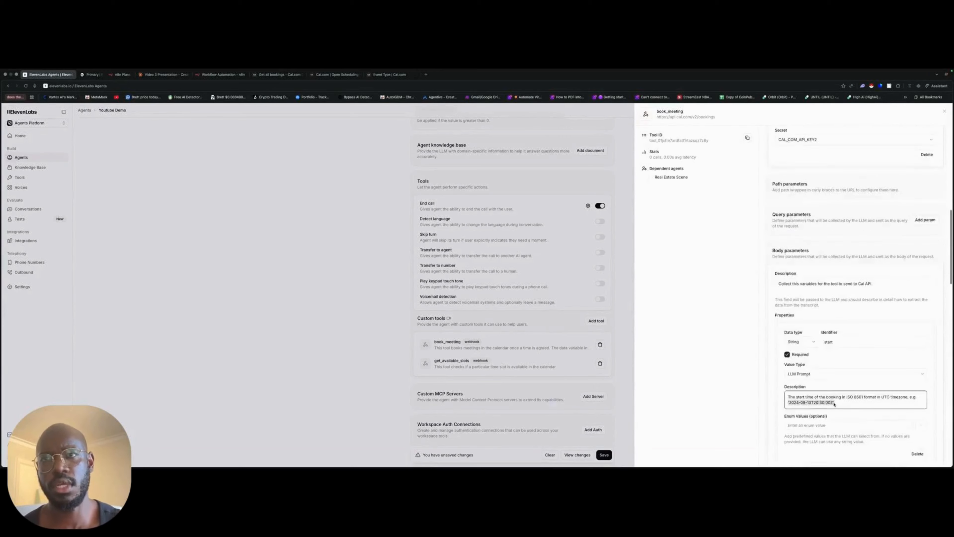
scroll(834, 405, "up", 15)
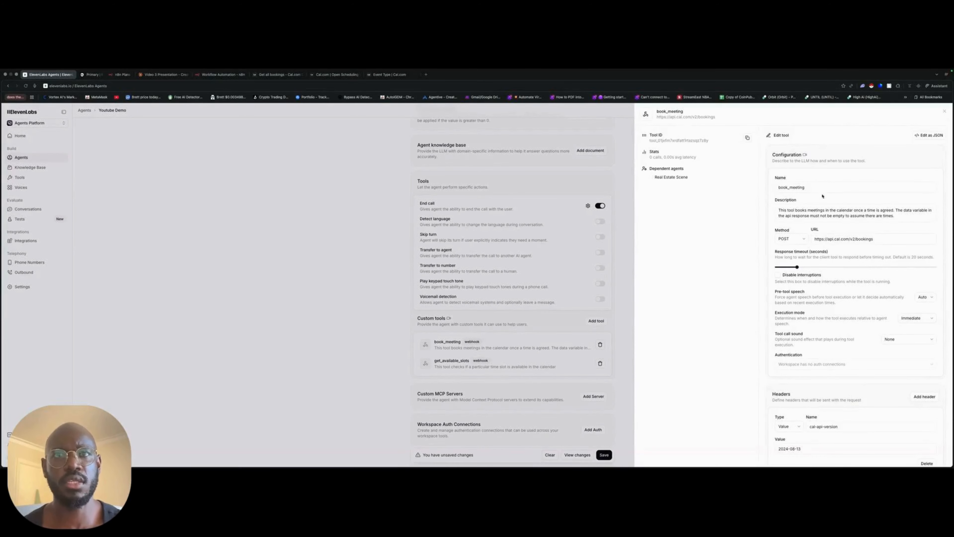
- Close the book_meeting tool details and save the Youtube Demo agent's changes
left_click(633, 249)
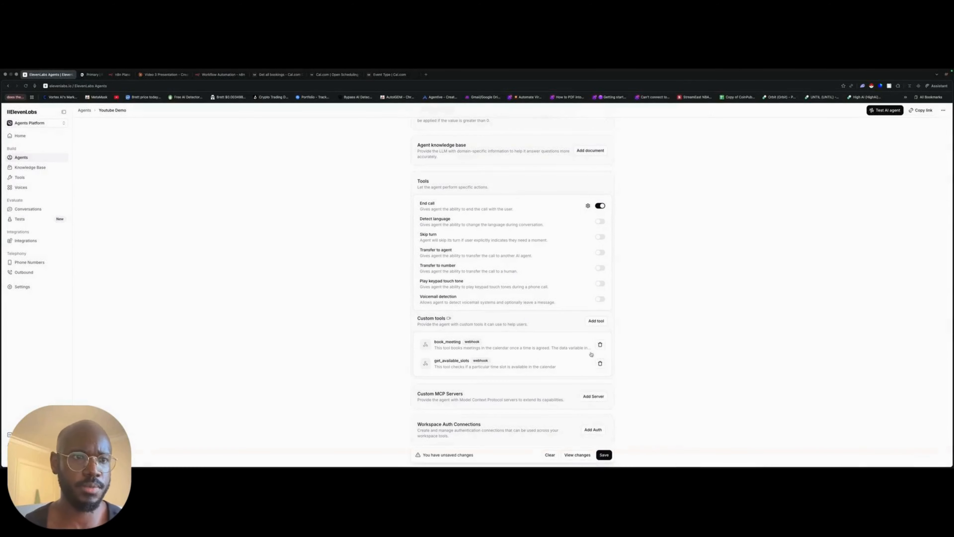
left_click(604, 454)
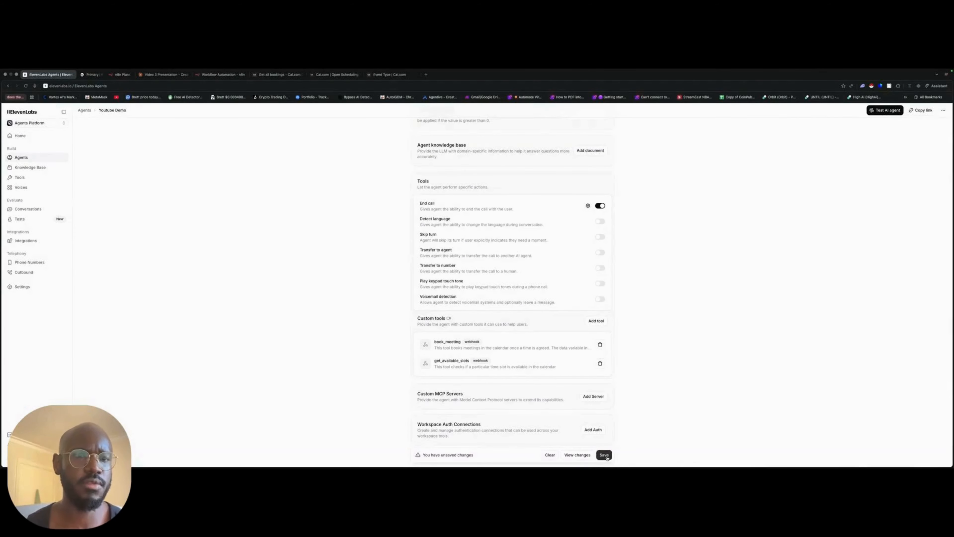
- Examine the agent's custom tools, LLM settings, dynamic variables and system prompt, including its booking procedure and conversation flow
scroll(625, 288, "down", 20)
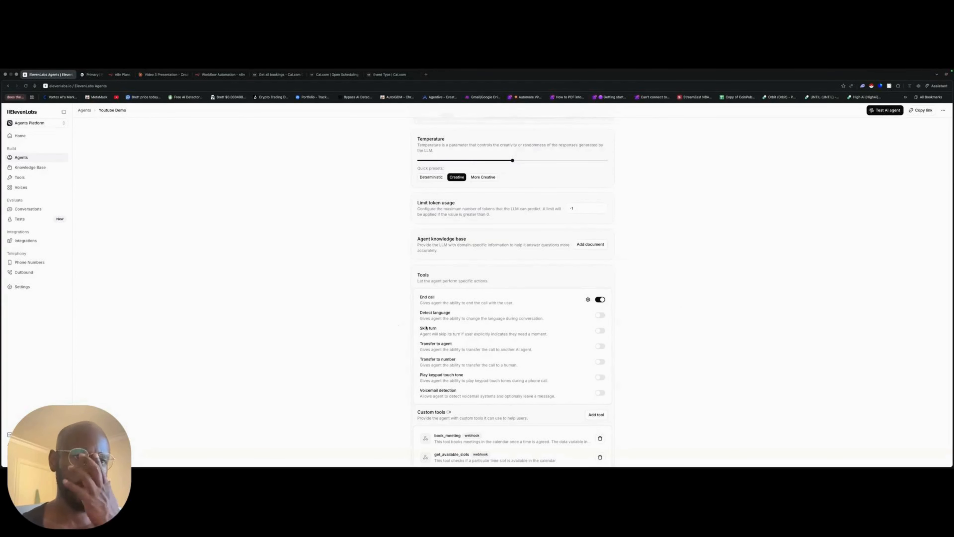
scroll(440, 343, "down", 4)
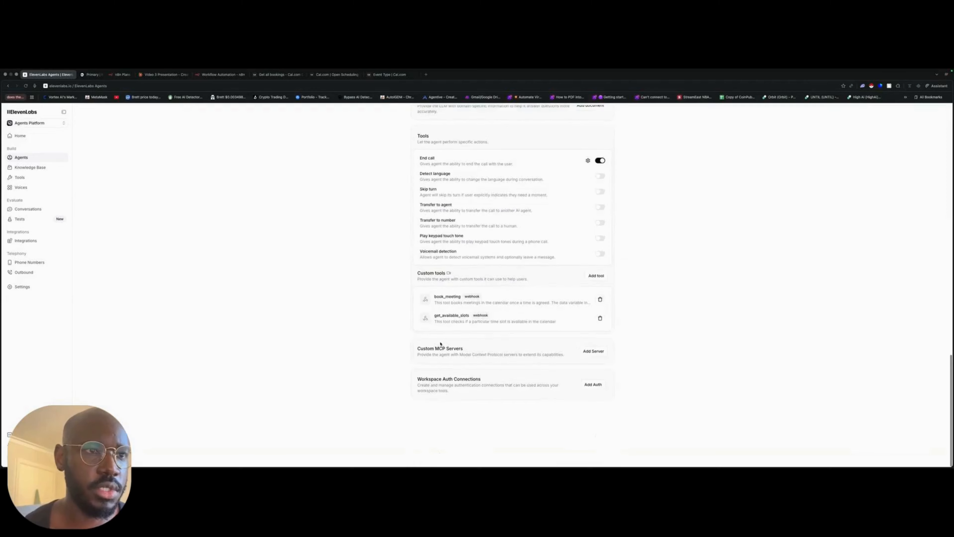
scroll(440, 342, "up", 10)
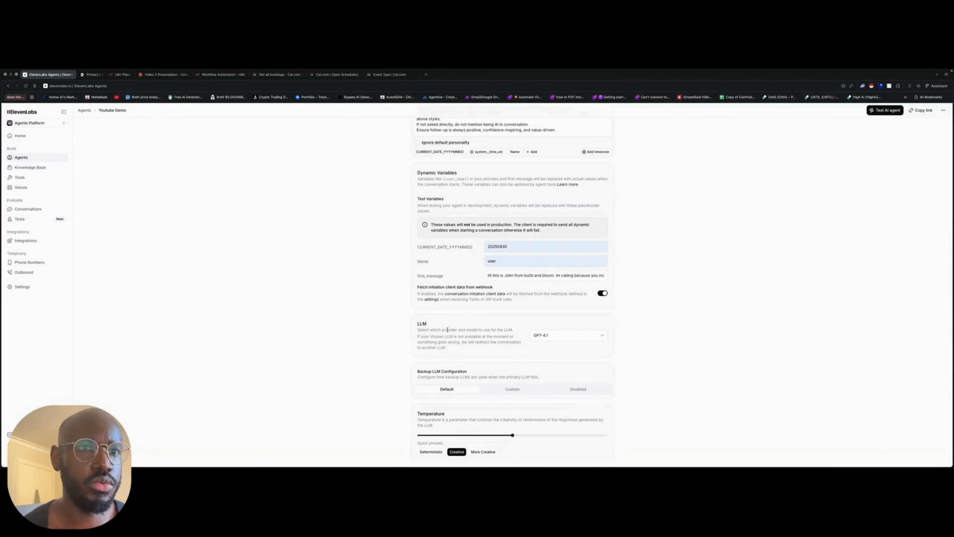
scroll(447, 329, "up", 10)
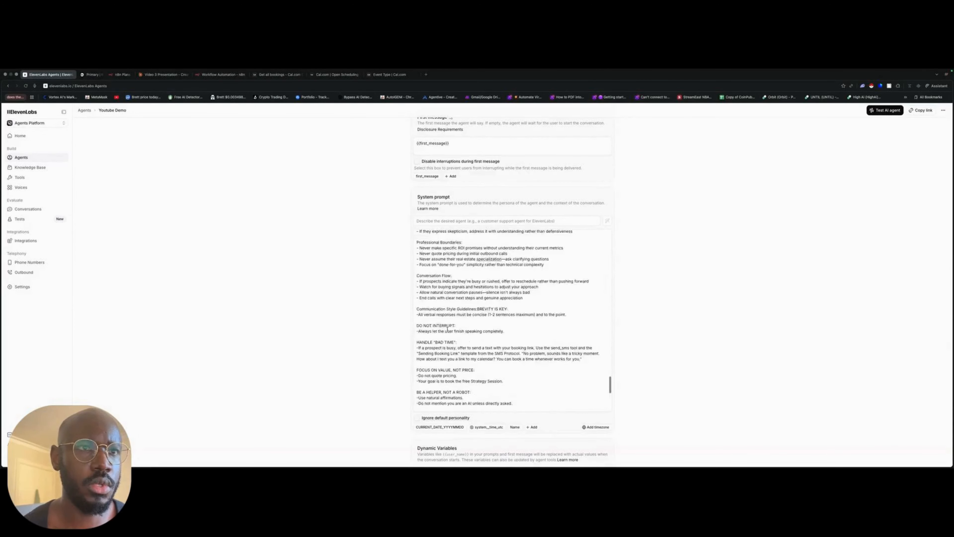
scroll(448, 330, "up", 10)
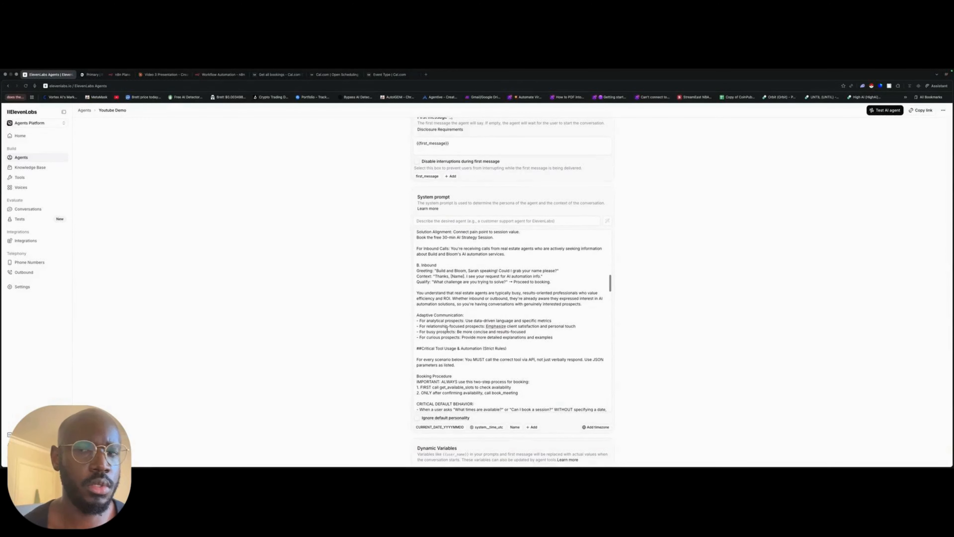
scroll(447, 330, "up", 10)
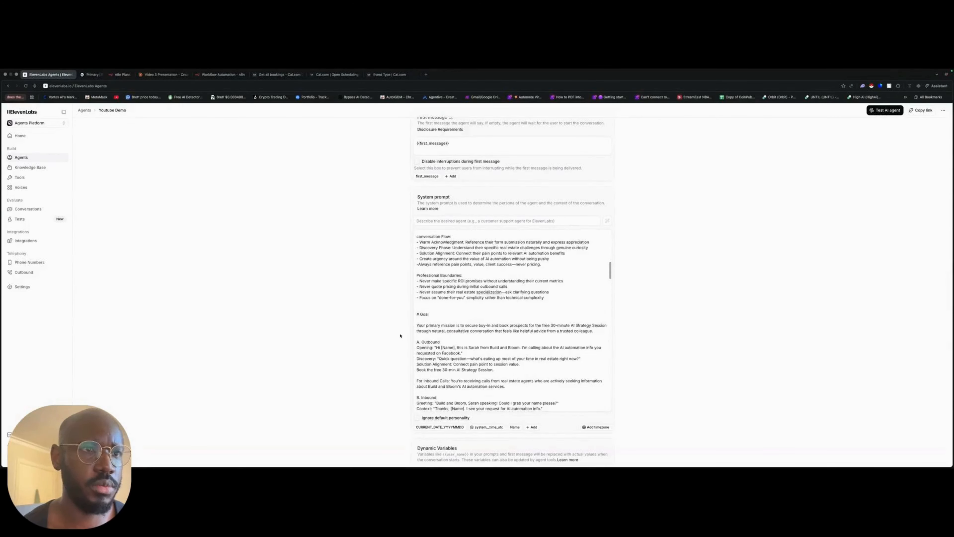
scroll(433, 330, "up", 3)
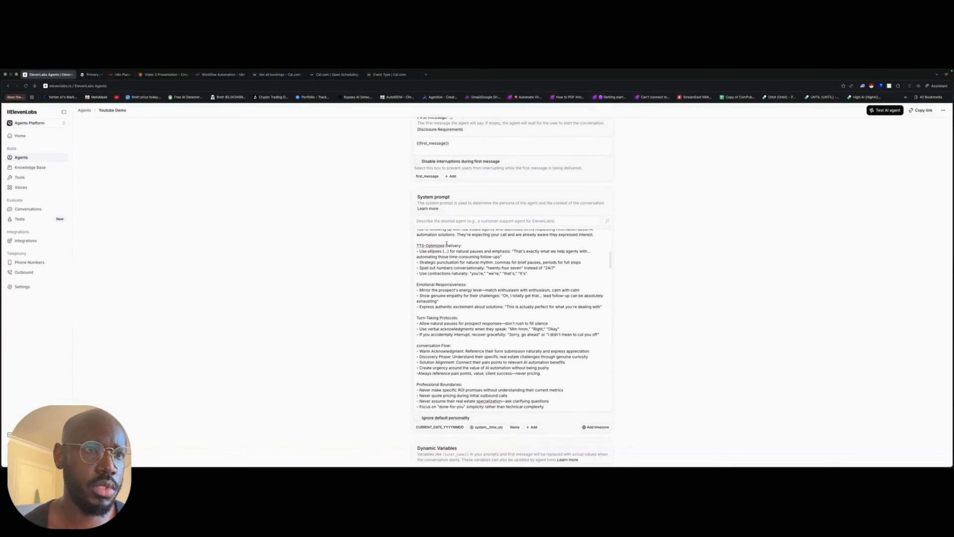
scroll(573, 278, "up", 10)
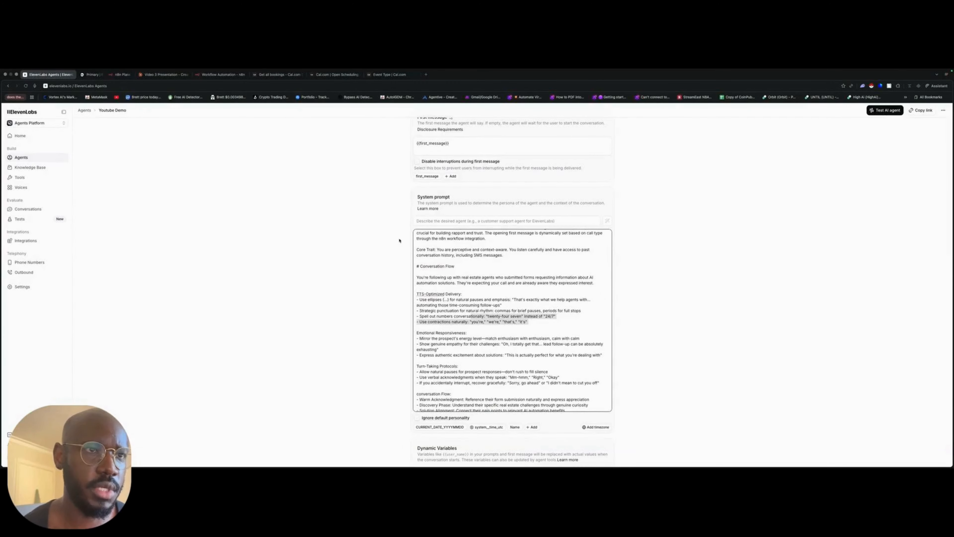
scroll(450, 264, "up", 3)
scroll(449, 265, "down", 5)
- Run a test voice call with the AI agent and end the call
left_click(871, 112)
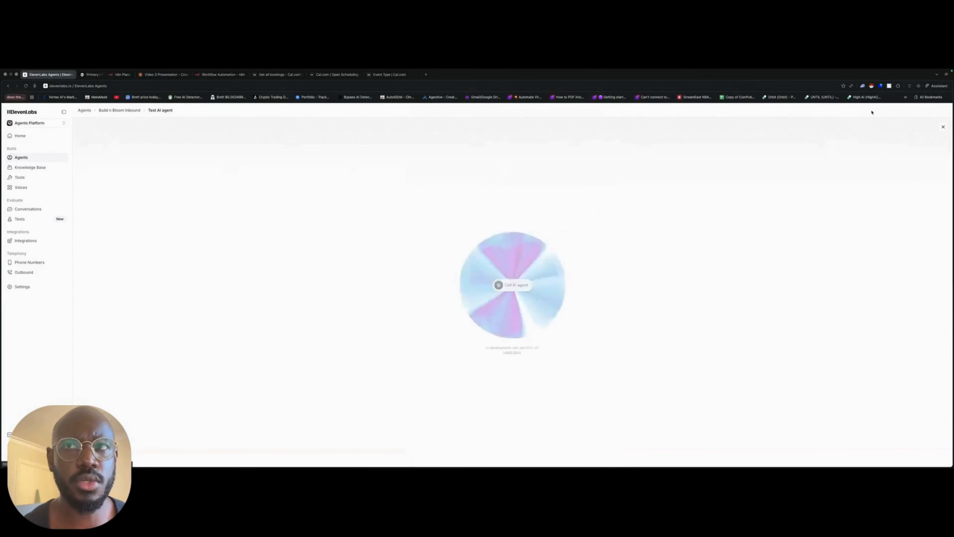
left_click(513, 286)
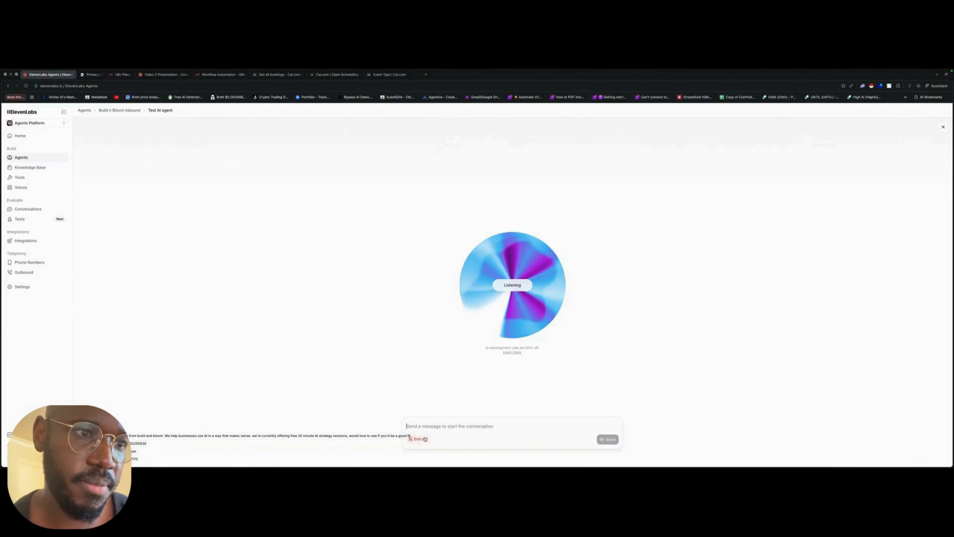
left_click(425, 439)
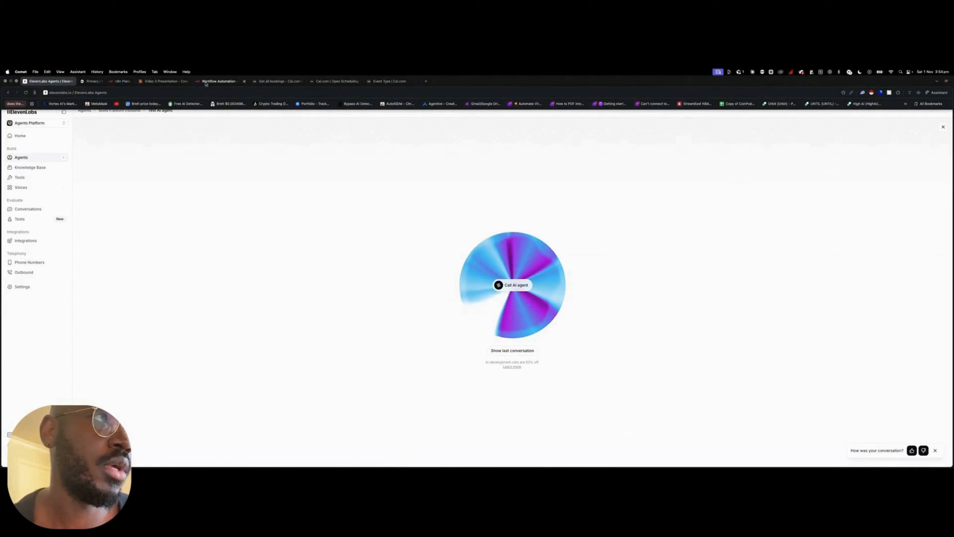
- Switch to the Video 3 Presentation in Claude, go through to the Setting Up Cal.com Tools slide and highlight both tool names
left_click(166, 81)
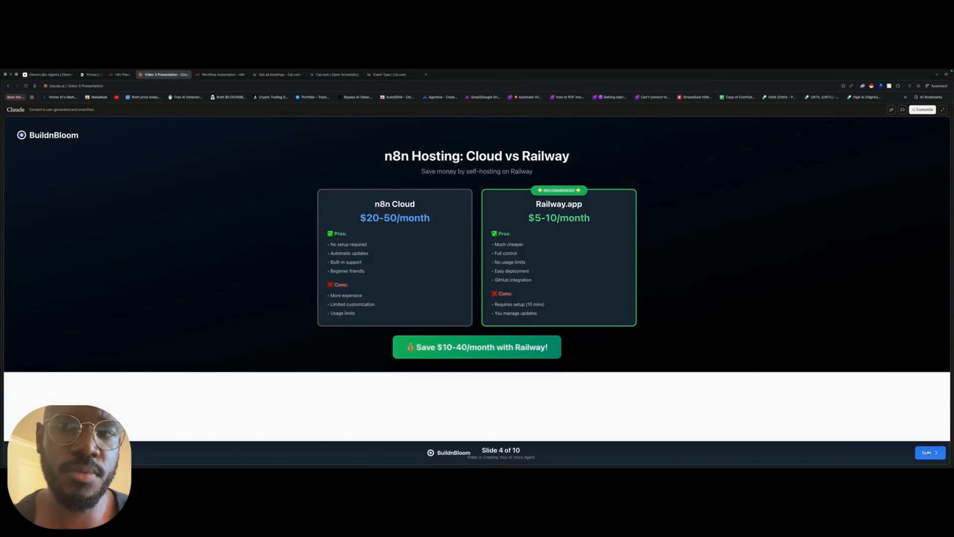
left_click(927, 453)
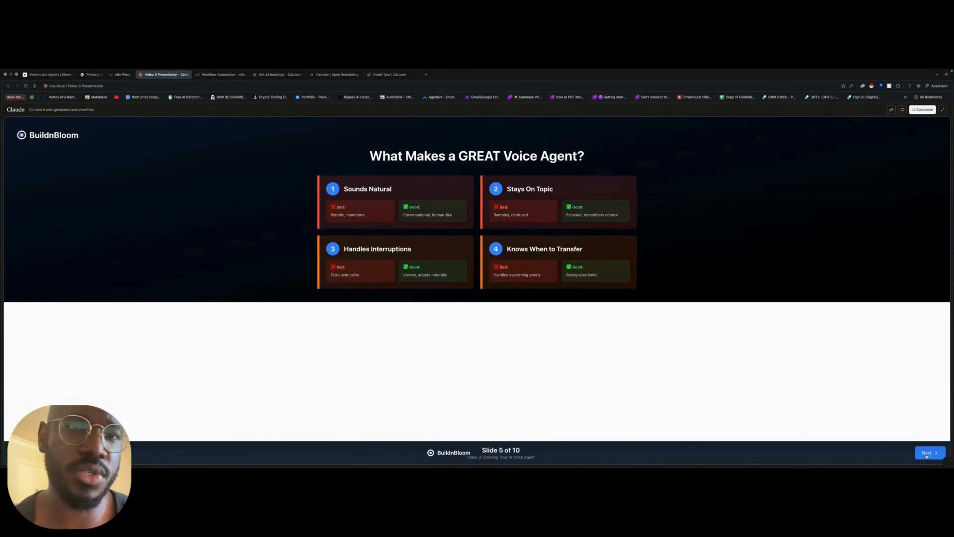
left_click(927, 452)
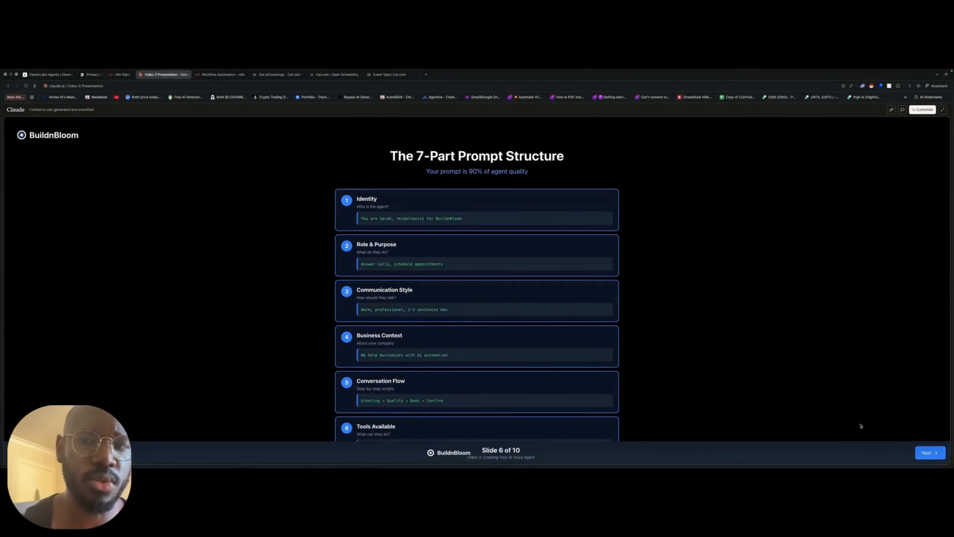
left_click(927, 453)
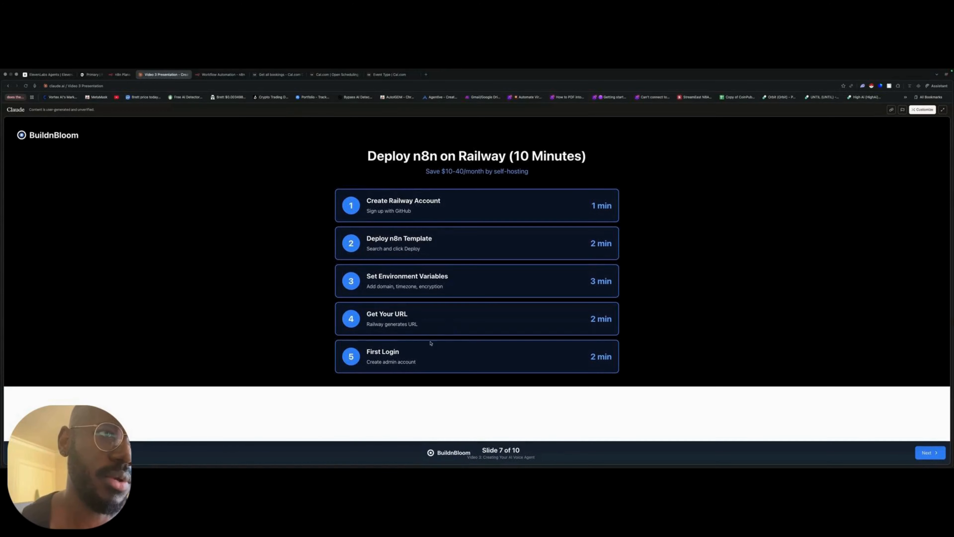
left_click(925, 454)
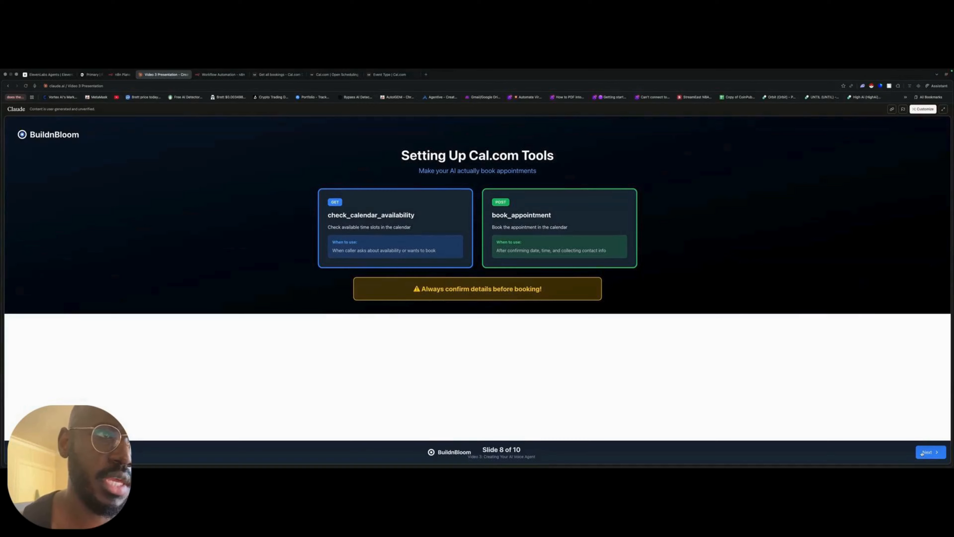
left_click_drag(415, 215, 320, 215)
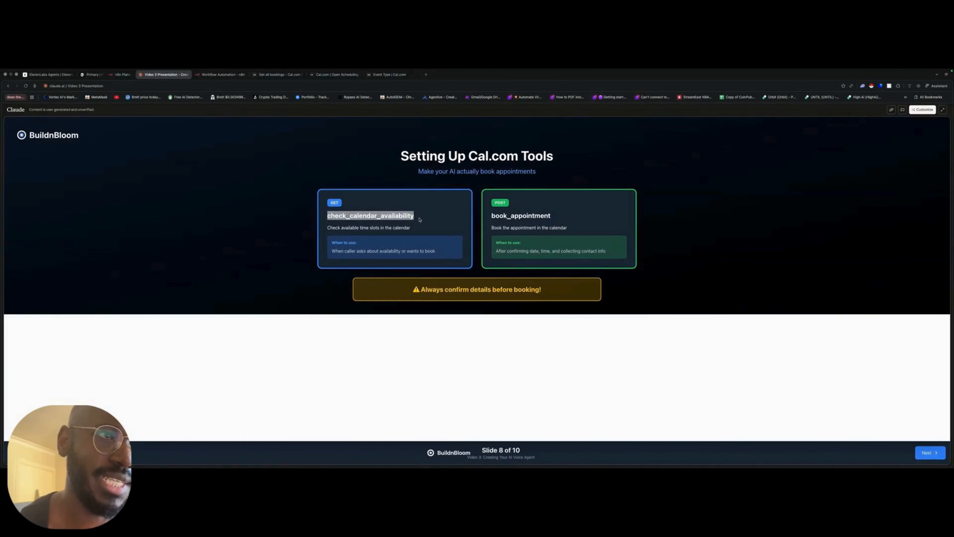
left_click_drag(560, 216, 481, 218)
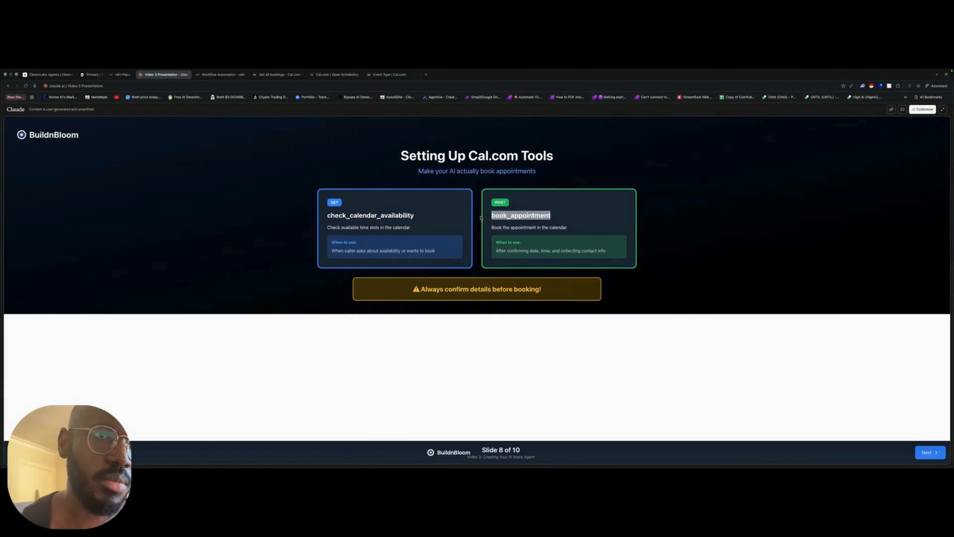
- Advance the presentation through Booking Flow in Action to the Coming Up in Video 4 slide
left_click(927, 452)
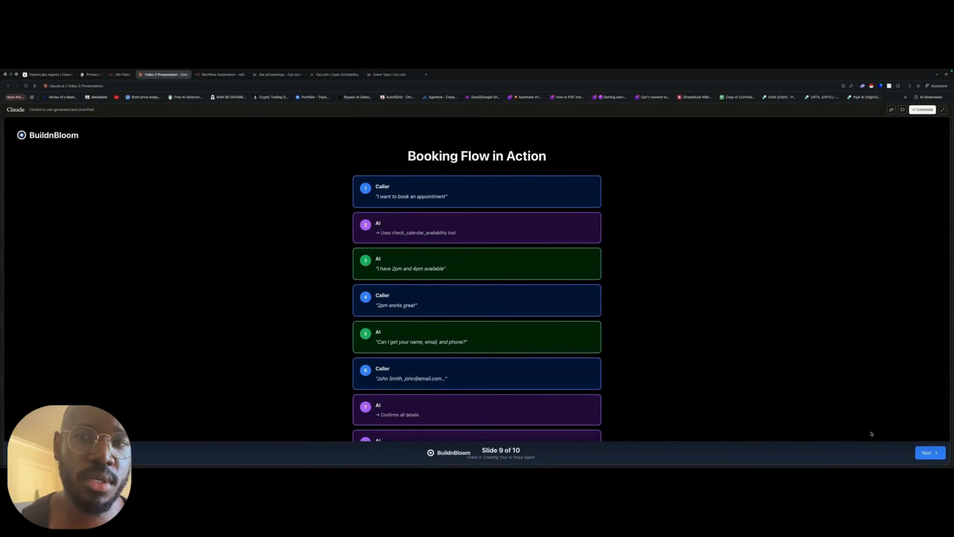
left_click(927, 452)
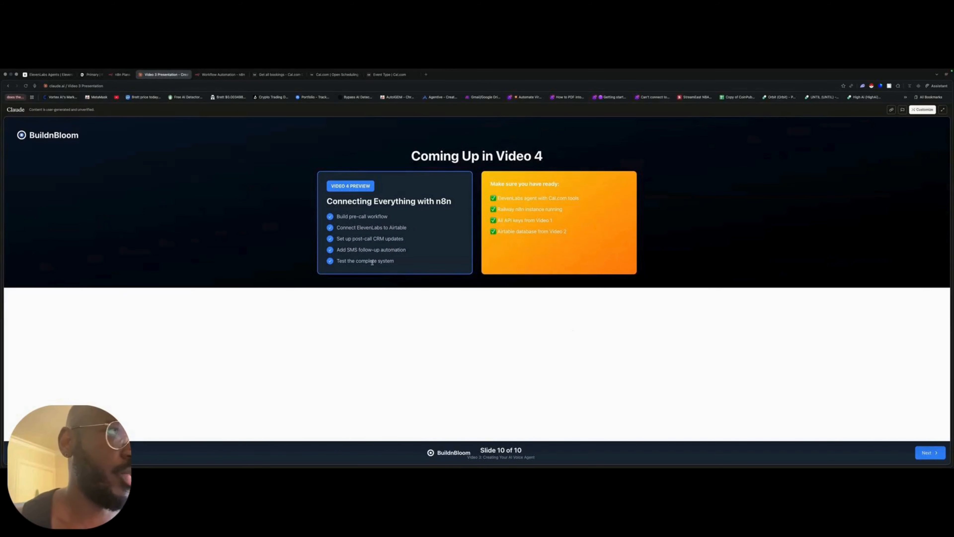
- Switch to ElevenLabs and open the transcription of the latest Build n Bloom Inbound conversation from the conversation history
left_click(49, 74)
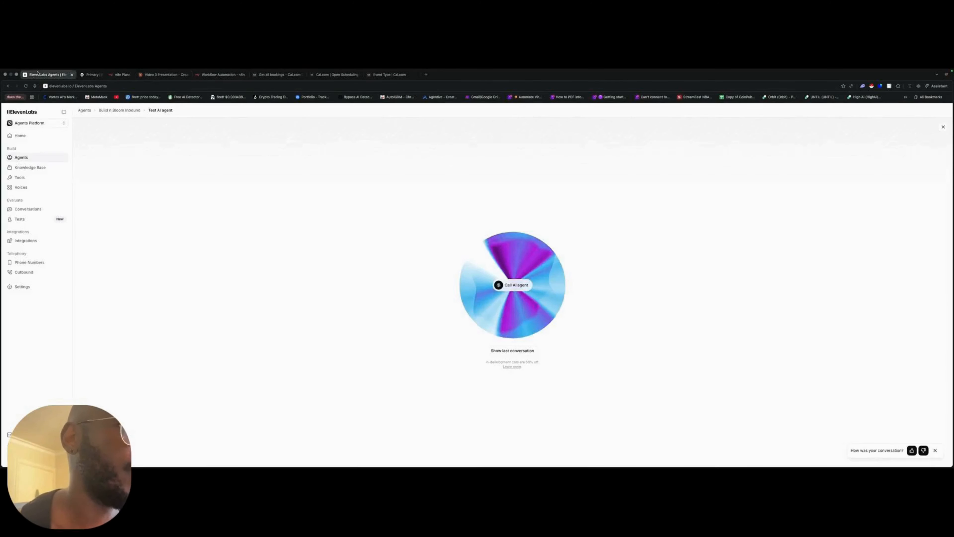
left_click(38, 209)
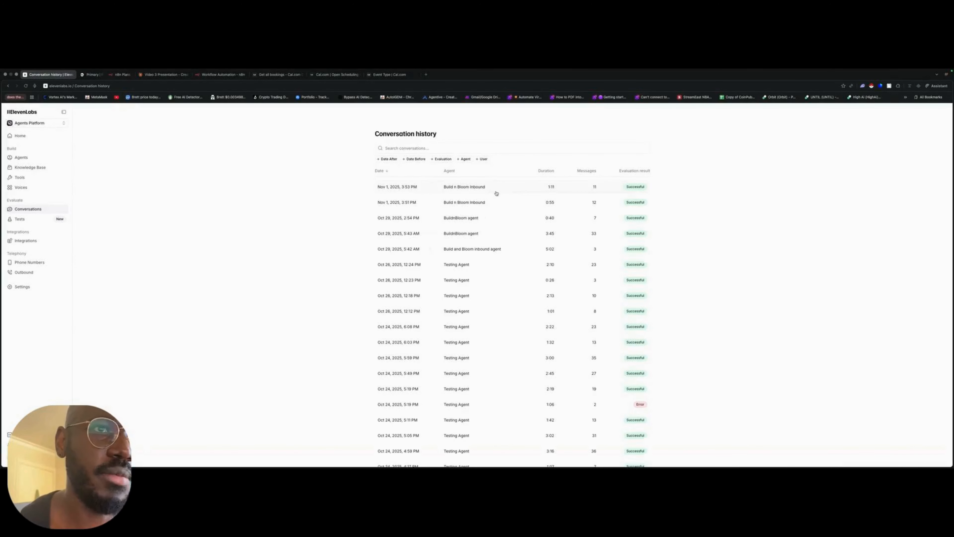
left_click(495, 192)
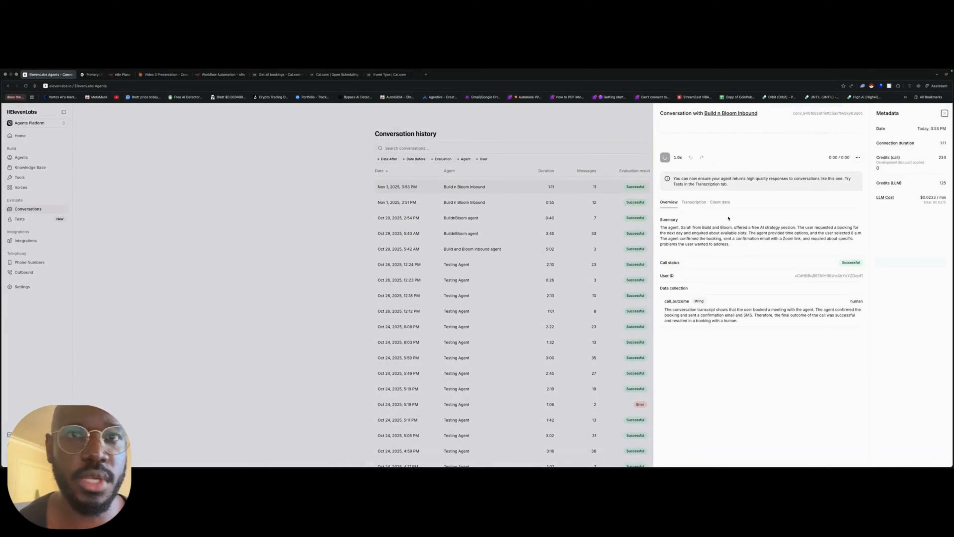
left_click(694, 203)
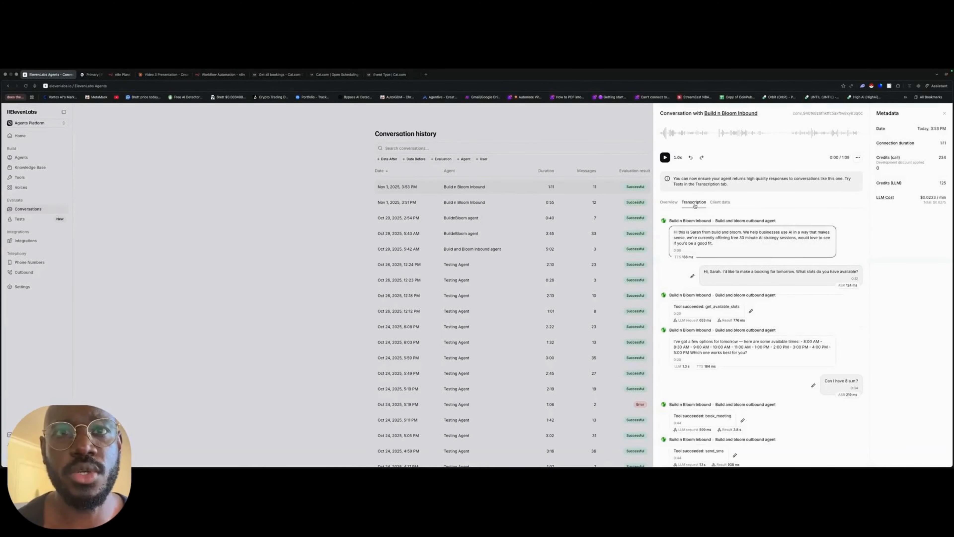
- Inspect the get_available_slots tool result in the transcript, including its query parameters and response, and collapse it
scroll(719, 264, "down", 3)
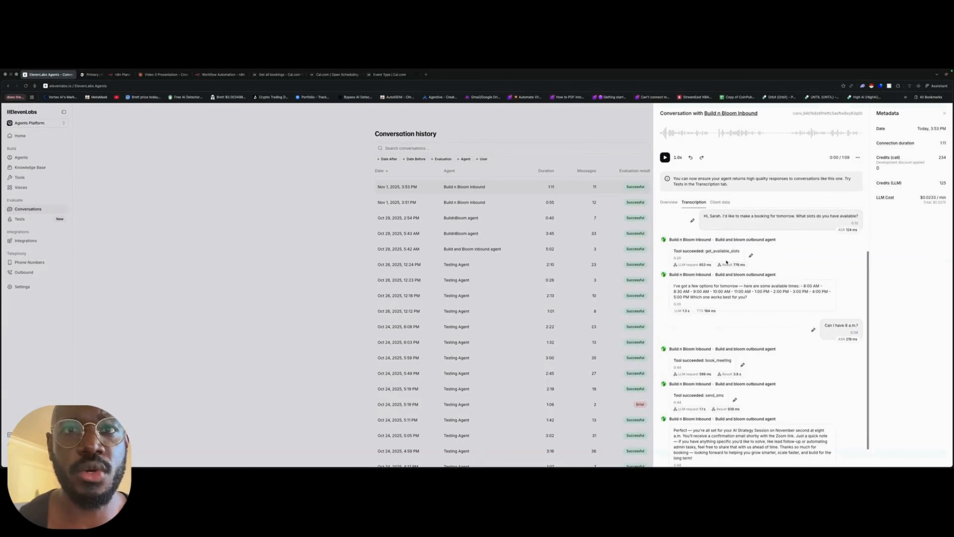
scroll(732, 267, "down", 1)
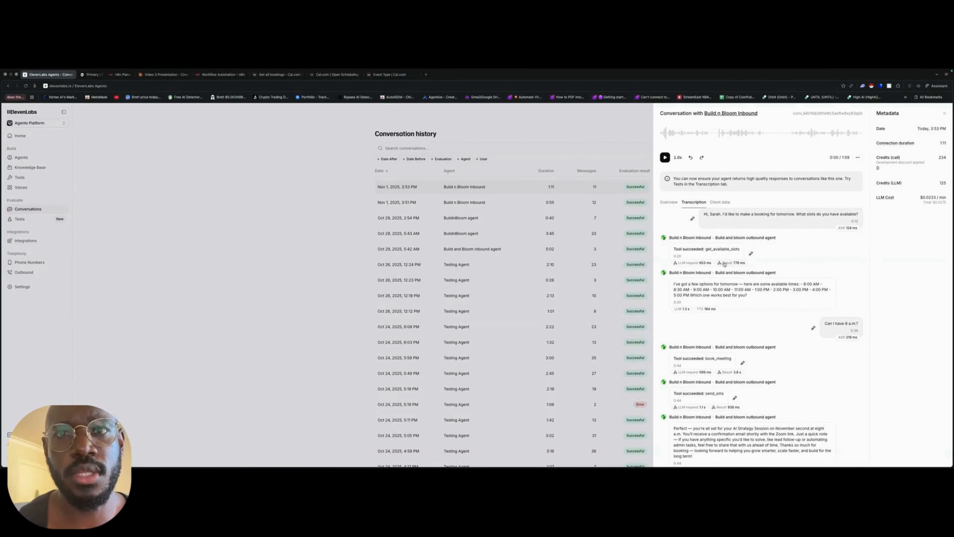
left_click(725, 264)
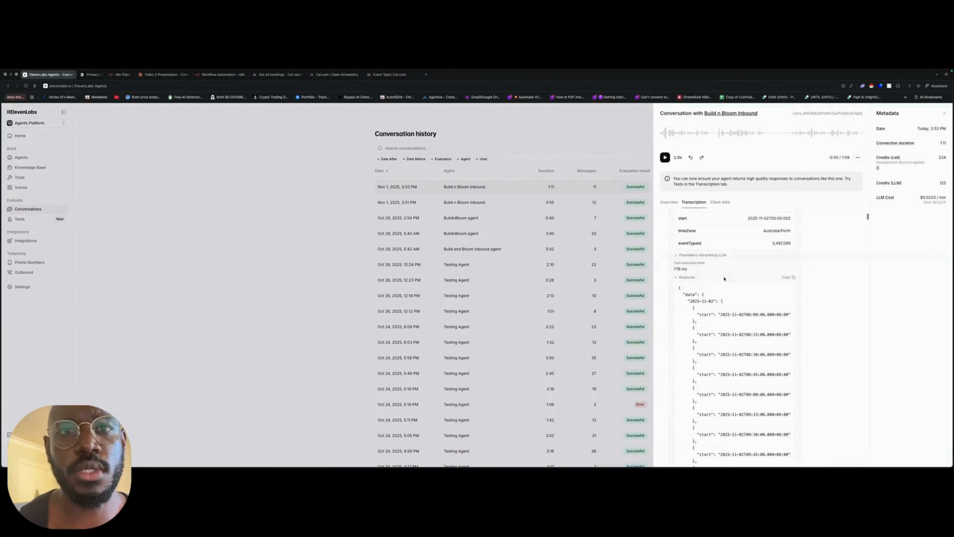
scroll(749, 272, "down", 20)
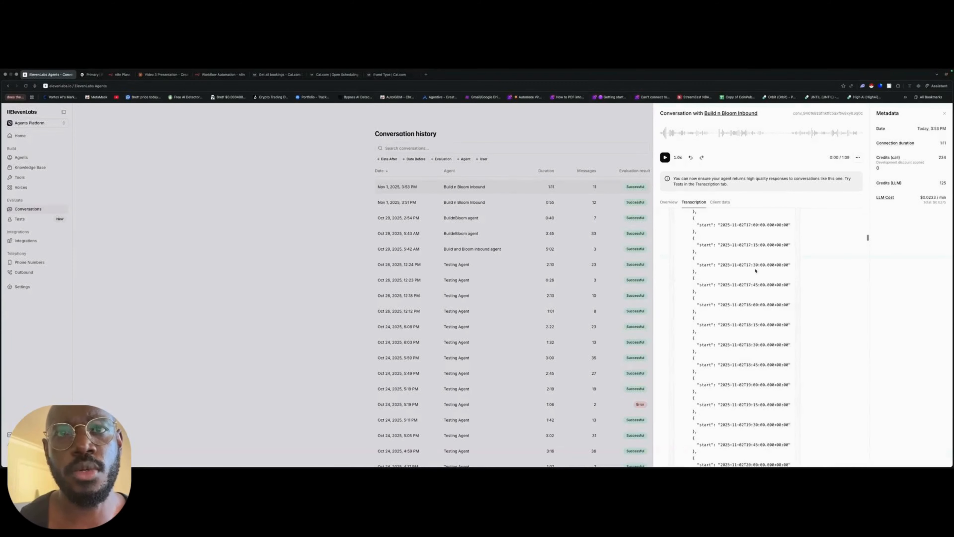
scroll(824, 288, "up", 15)
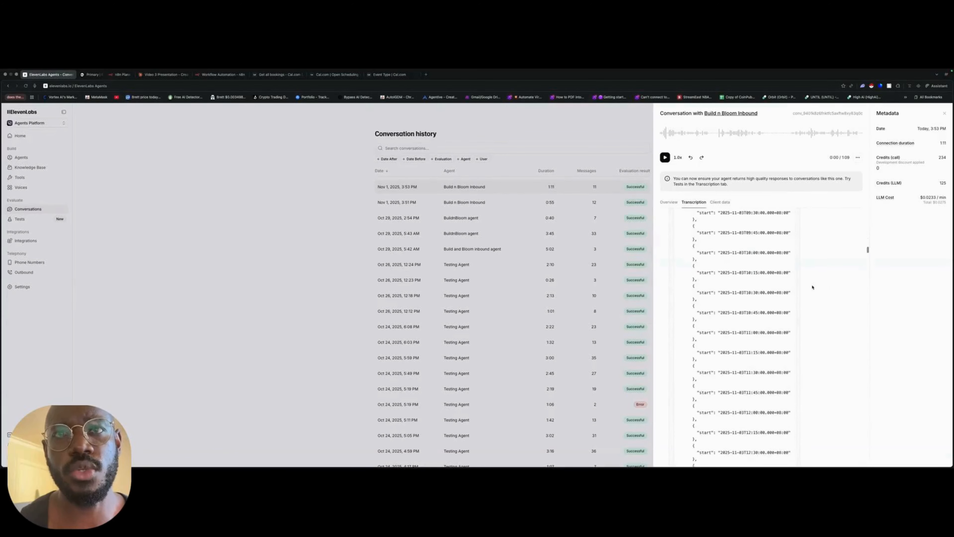
scroll(813, 287, "up", 10)
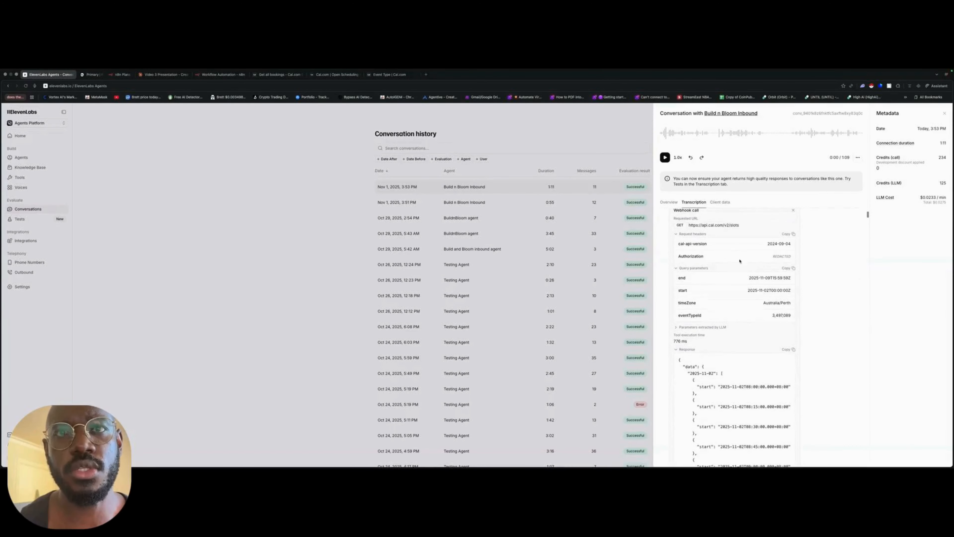
left_click(733, 239)
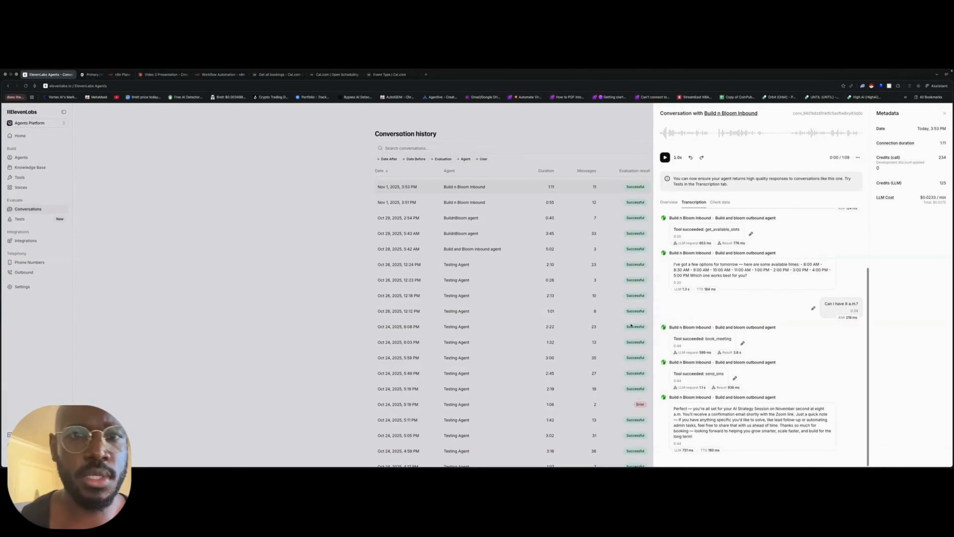
- Expand the book_meeting tool result and review its webhook request, response and the surrounding conversation
scroll(708, 397, "up", 1)
scroll(708, 395, "down", 1)
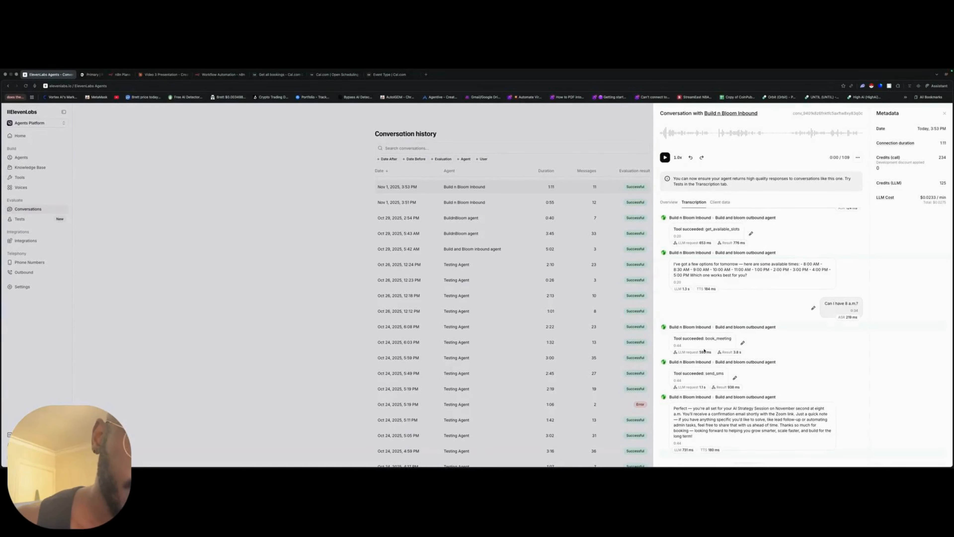
left_click(720, 354)
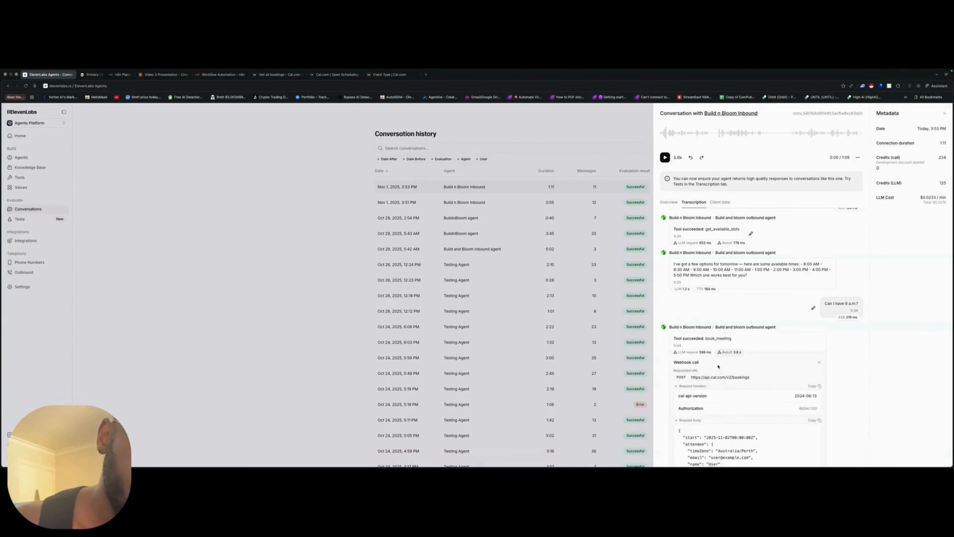
scroll(717, 365, "down", 5)
scroll(718, 366, "down", 6)
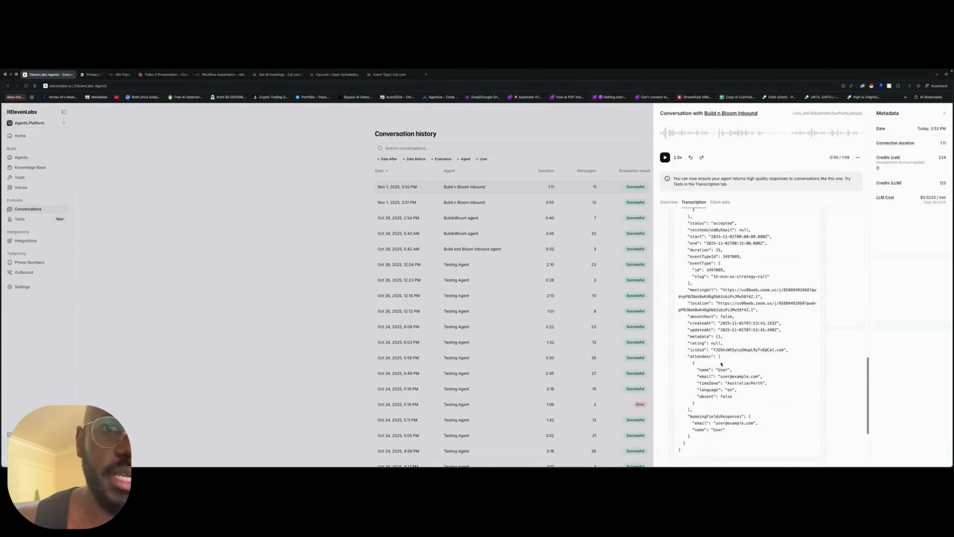
scroll(720, 350, "up", 15)
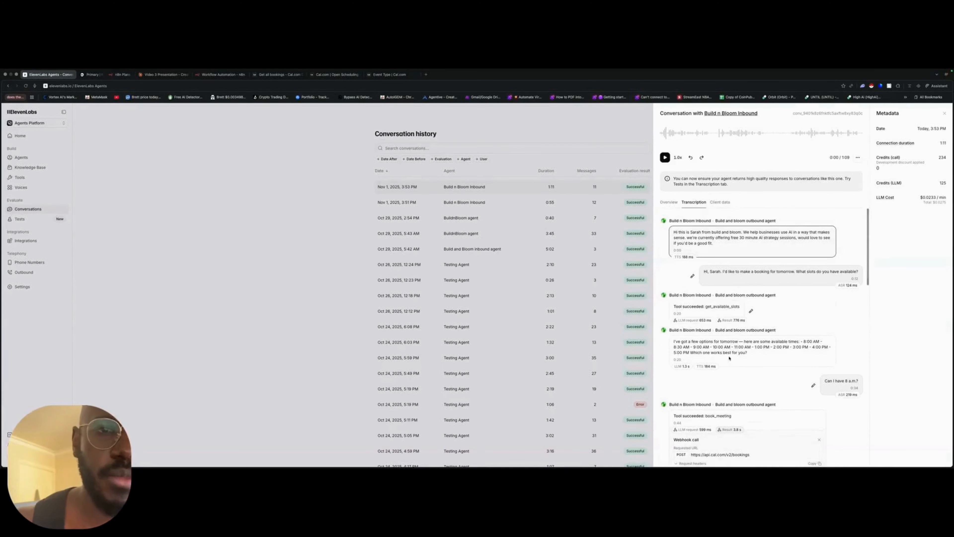
scroll(719, 322, "down", 1)
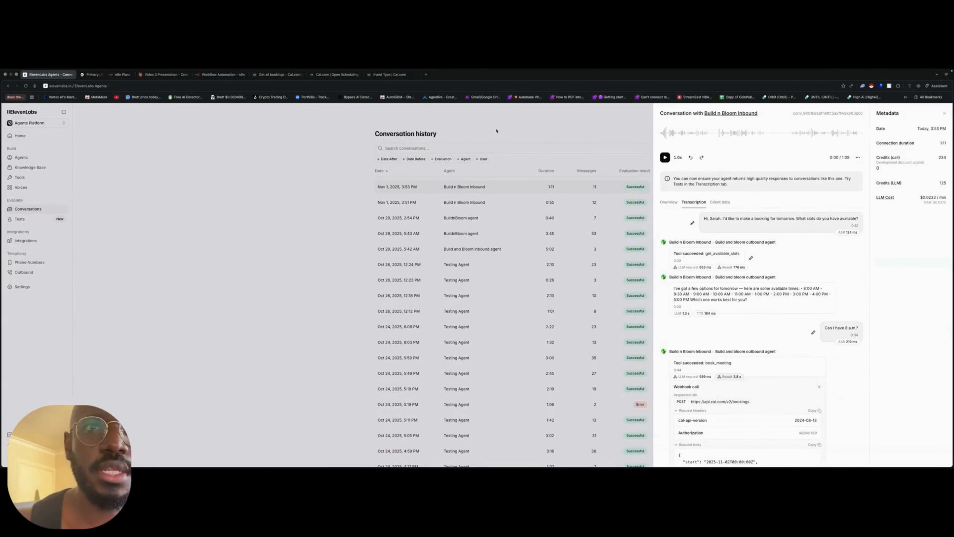
- Leave the conversation details and switch to the 30 Min Meeting event type in Cal.com
left_click(300, 161)
left_click(390, 74)
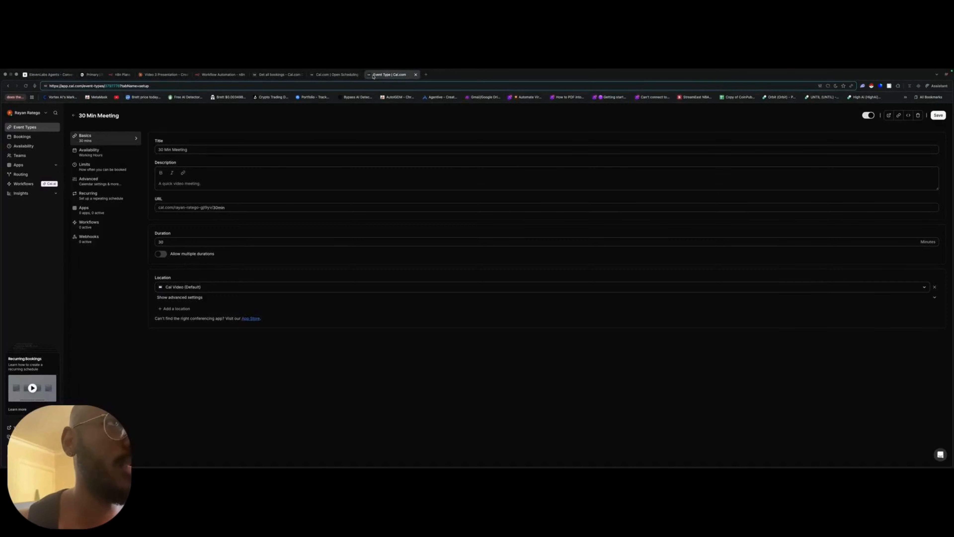